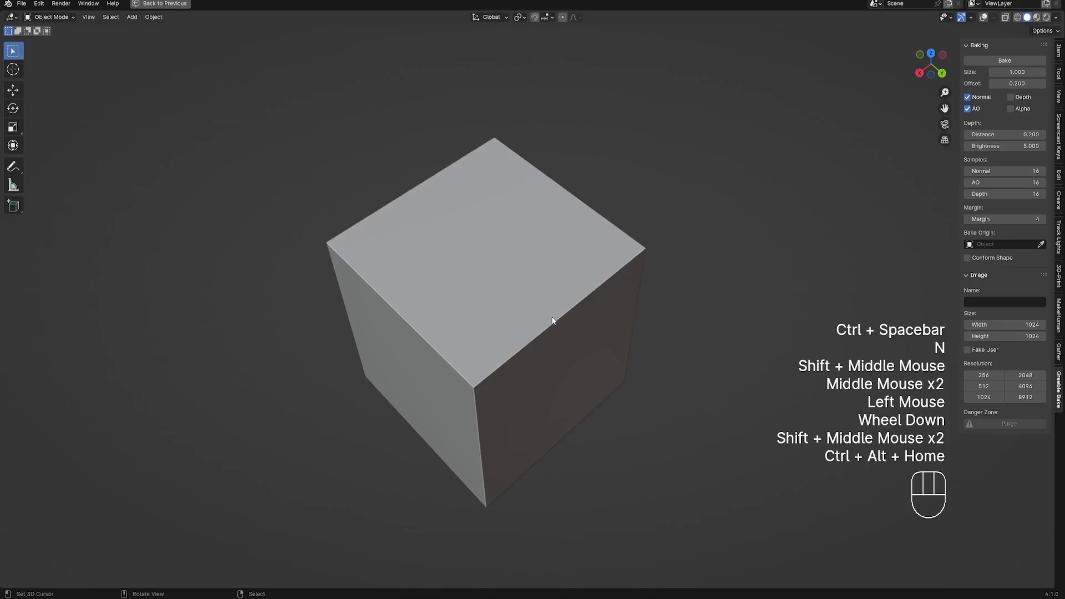
# Step: Turn on the viewport overlays and replace the default cube with a mesh plane
pyautogui.rightClick(554, 316)
pyautogui.press('x')
pyautogui.hotkey('shift', 'alt', 'z')
pyautogui.hotkey('shift', 'a')
pyautogui.moveTo(546, 307)
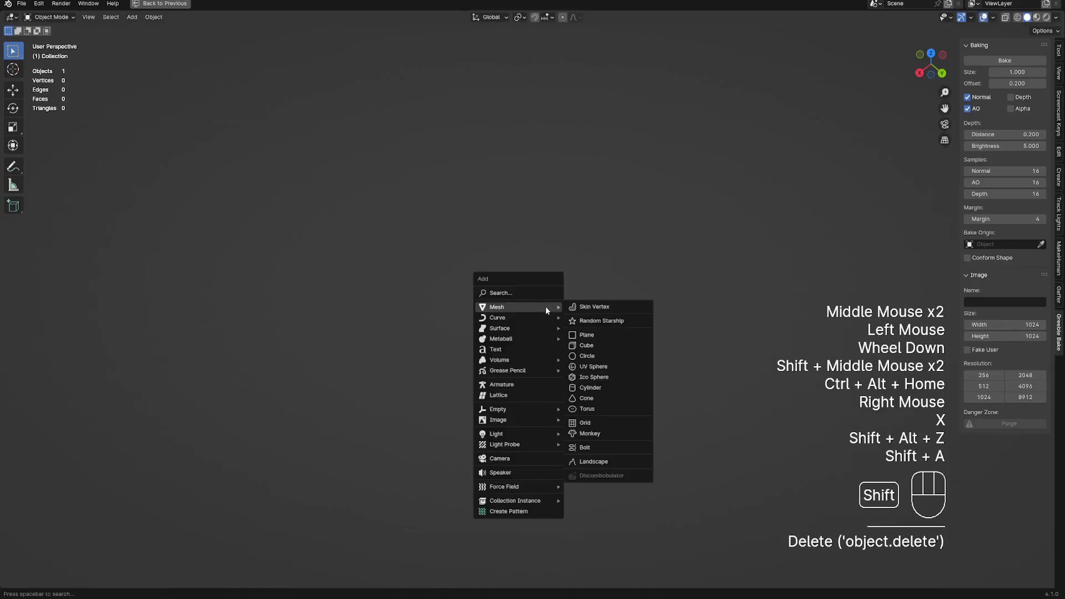
pyautogui.click(588, 334)
# Step: Scale the plane in Edit Mode along its X axis into a rectangle about twice as long as wide
pyautogui.scroll(-1, 596, 328)
pyautogui.moveTo(596, 327); pyautogui.dragTo(545, 304, button='middle')
pyautogui.press('Tab')
pyautogui.press('s')
pyautogui.press('Tab')
# Step: Mirror the rectangle across X and Y with Creative Flow's Auto Mirror
pyautogui.scroll(-1, 555, 299)
pyautogui.keyDown('shift'); pyautogui.scroll(1, 532, 291); pyautogui.keyUp('shift')
pyautogui.scroll(2, 527, 286)
pyautogui.hotkey('ctrl', 'shift', 'x')
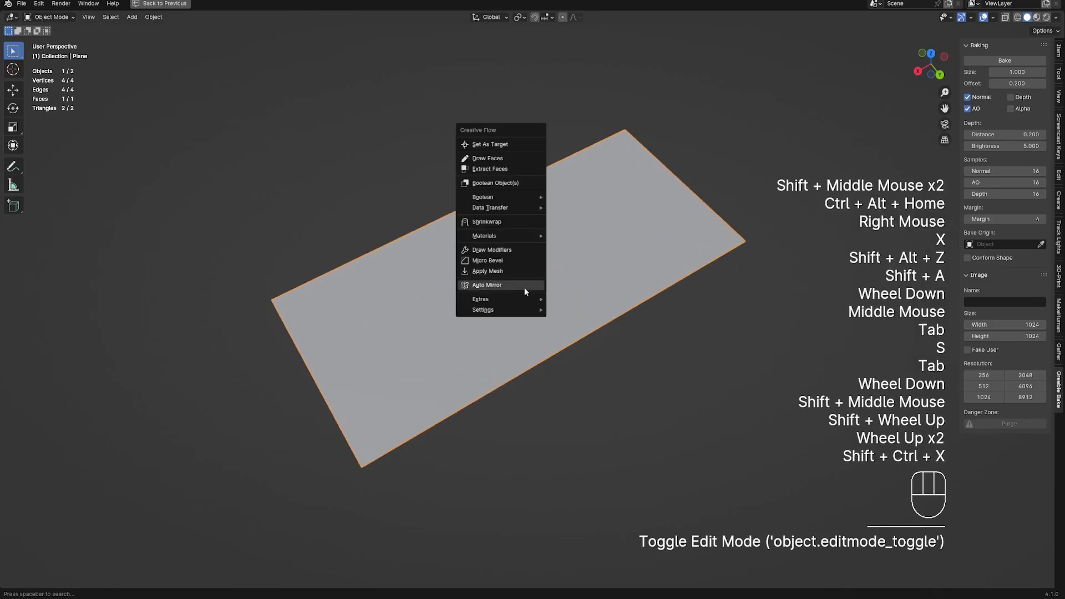
pyautogui.click(524, 287)
# Step: Use Draw Cuts from the top view to cut a polygonal panel outline with a chamfered corner and notches into the plane's modelled quarter
pyautogui.moveTo(409, 384); pyautogui.dragTo(398, 267, button='middle')
pyautogui.press('Tab')
pyautogui.hotkey('alt', 'a')
pyautogui.scroll(1, 398, 266)
pyautogui.press('1')
pyautogui.hotkey('ctrl', 'shift', 'x')
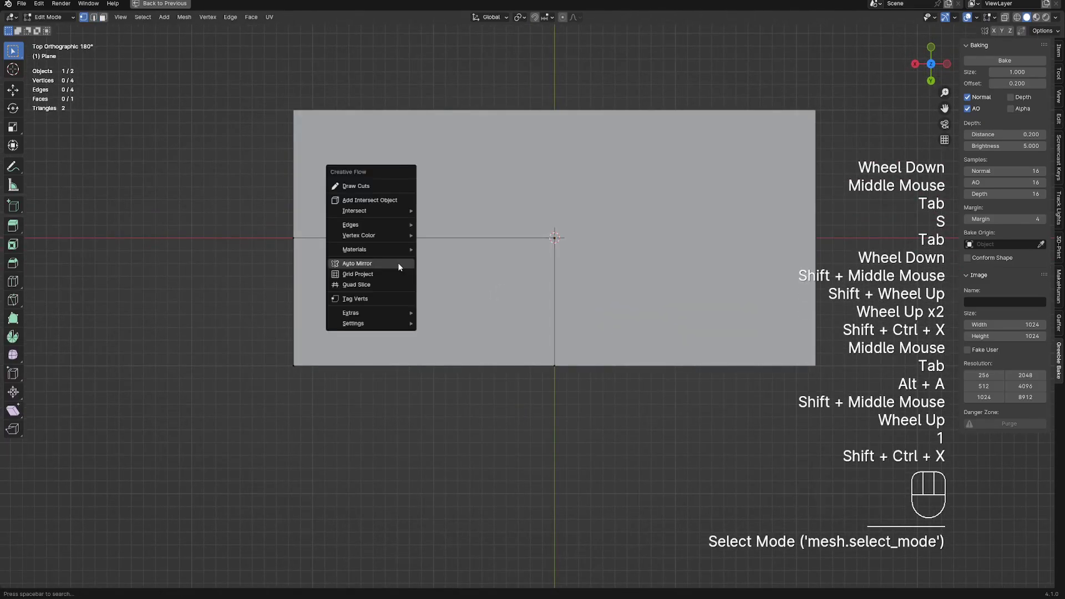
pyautogui.click(371, 186)
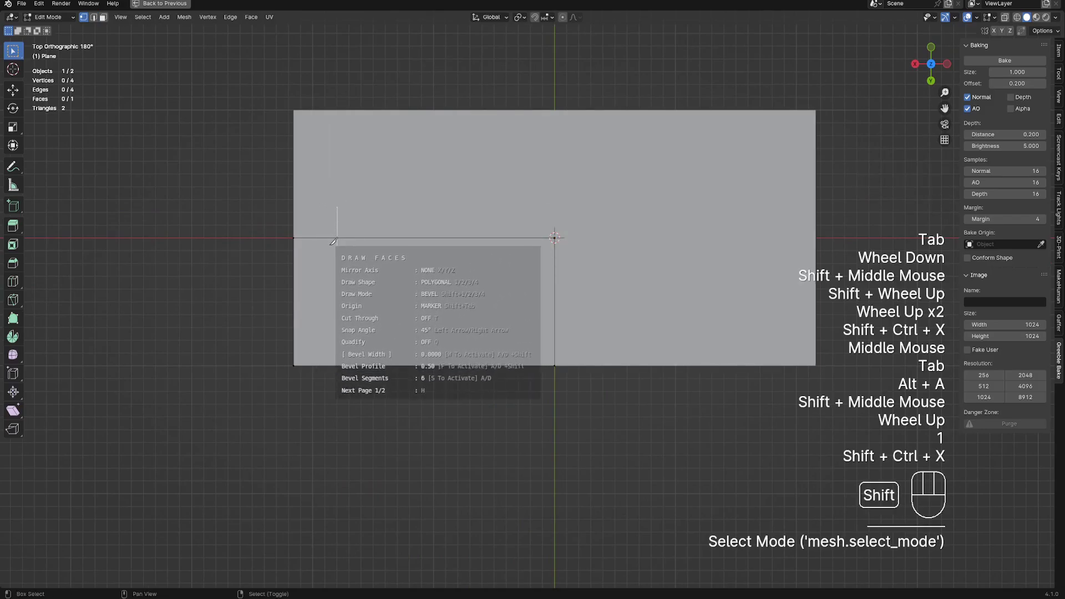
pyautogui.keyDown('shift'); pyautogui.click(336, 245); pyautogui.keyUp('shift')
pyautogui.click(309, 258)
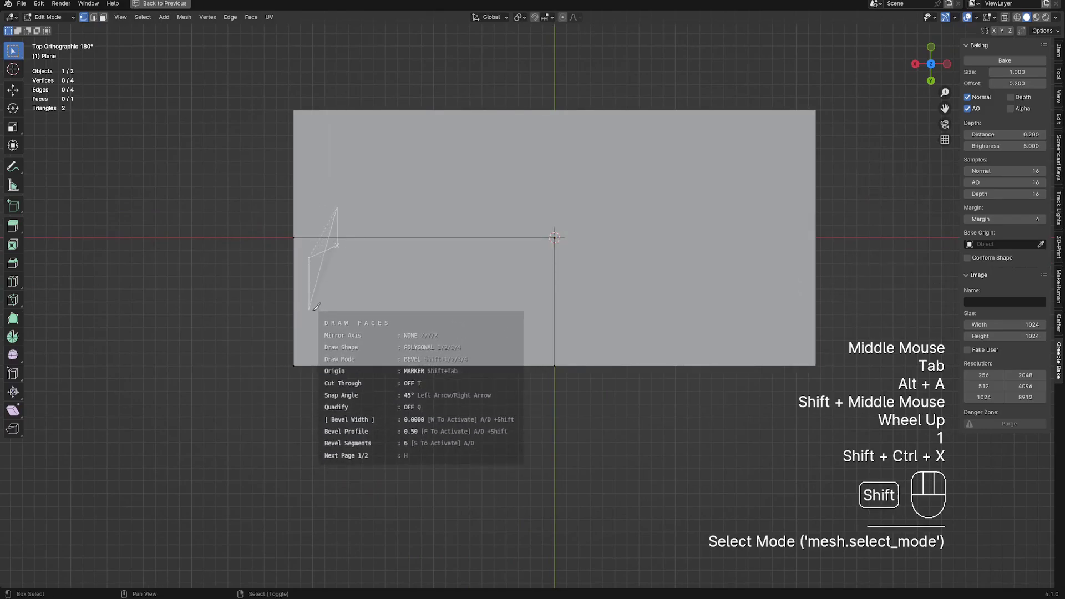
pyautogui.click(309, 351)
pyautogui.click(514, 352)
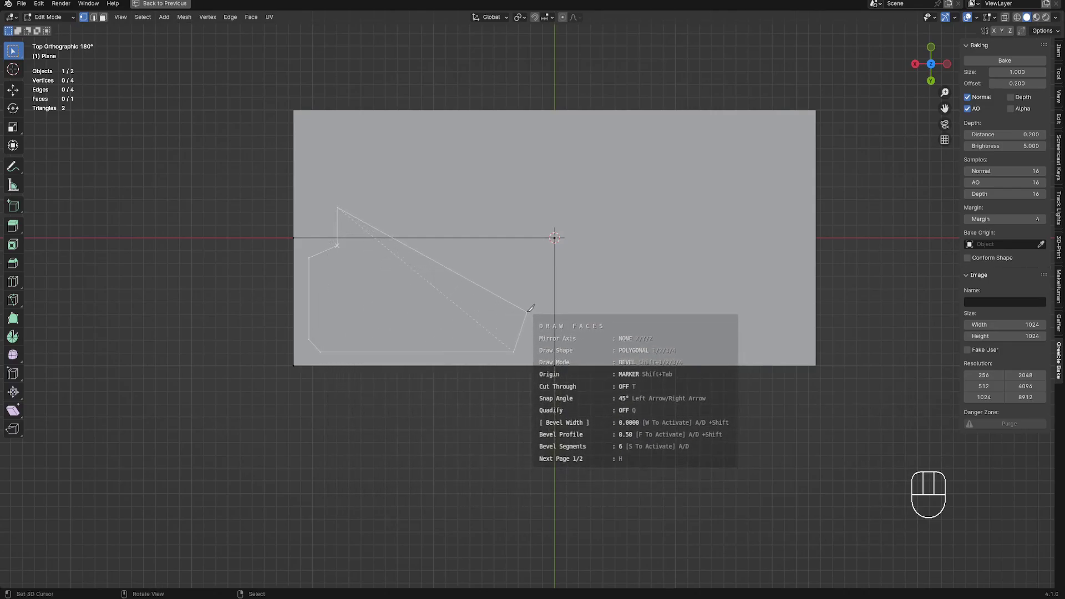
pyautogui.click(526, 312)
pyautogui.keyDown('shift'); pyautogui.click(567, 312); pyautogui.keyUp('shift')
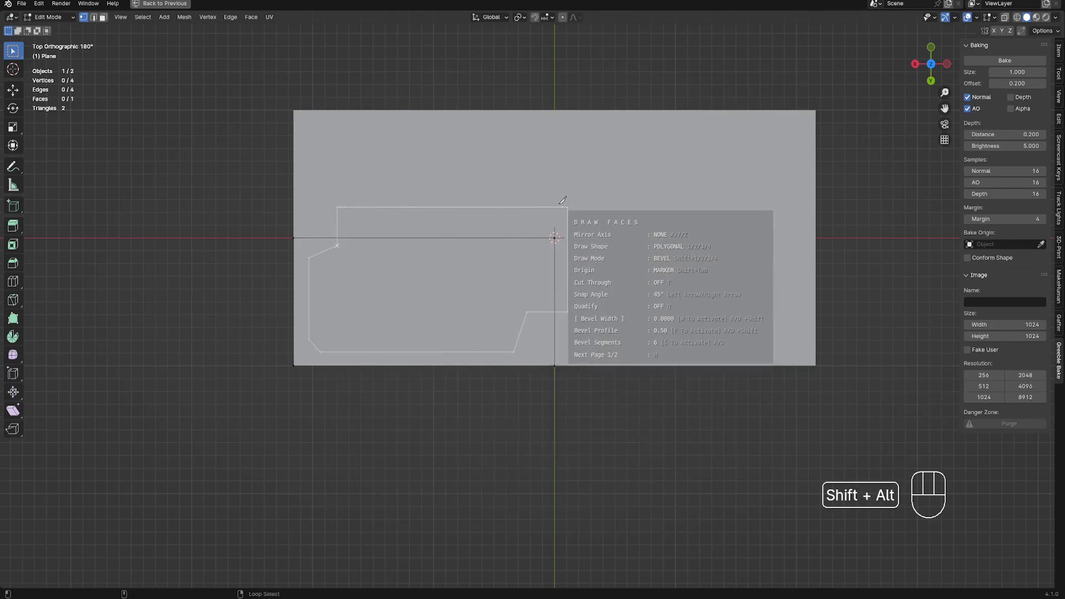
pyautogui.click(562, 200)
# Step: Select the panel face and cut a narrow strip across its full width with Draw Cuts, leaving a vertical bar
pyautogui.hotkey('alt', 'a')
pyautogui.press('3')
pyautogui.rightClick(446, 299)
pyautogui.hotkey('ctrl', 'shift', 'x')
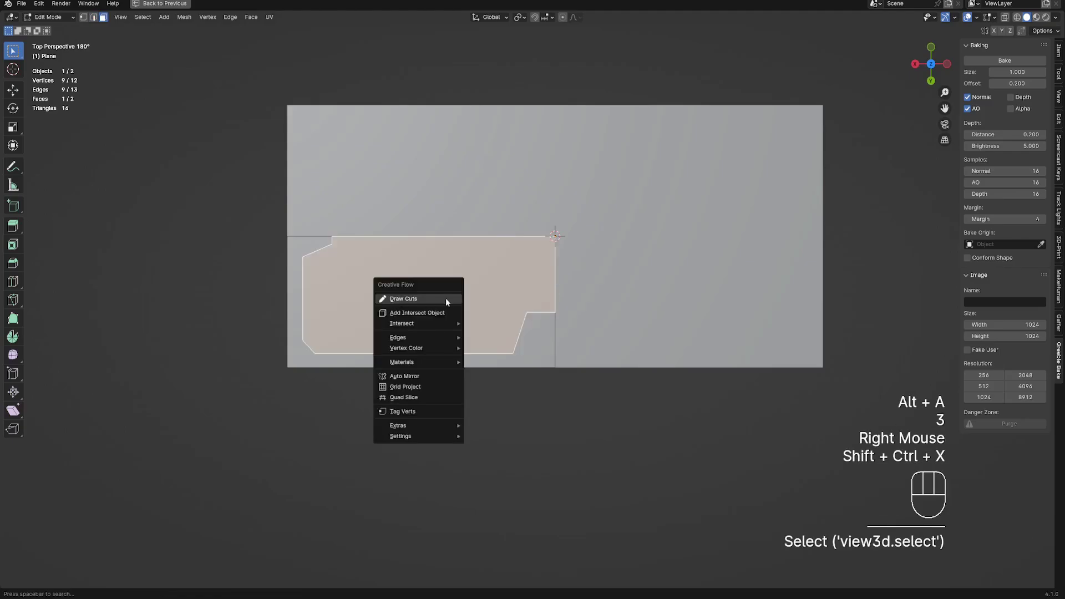
pyautogui.click(446, 299)
pyautogui.click(393, 362)
pyautogui.keyDown('shift'); pyautogui.click(393, 218); pyautogui.keyUp('shift')
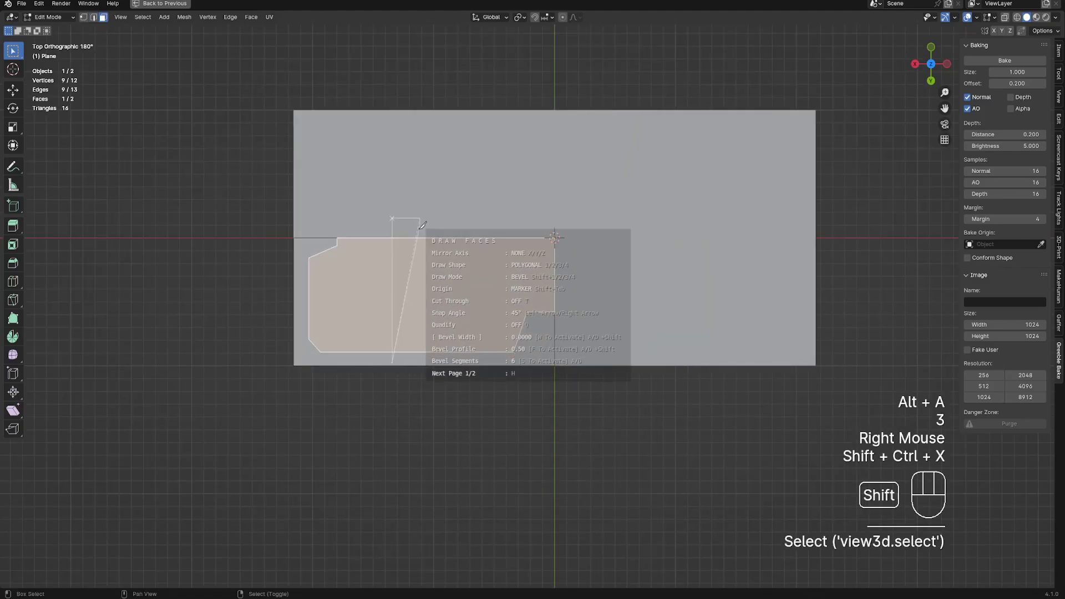
pyautogui.keyDown('shift'); pyautogui.click(418, 369); pyautogui.keyUp('shift')
pyautogui.press('space')
# Step: Delete the two panel faces on either side of the narrow strip
pyautogui.moveTo(392, 387); pyautogui.dragTo(388, 322, button='middle')
pyautogui.press('3')
pyautogui.rightClick(390, 322)
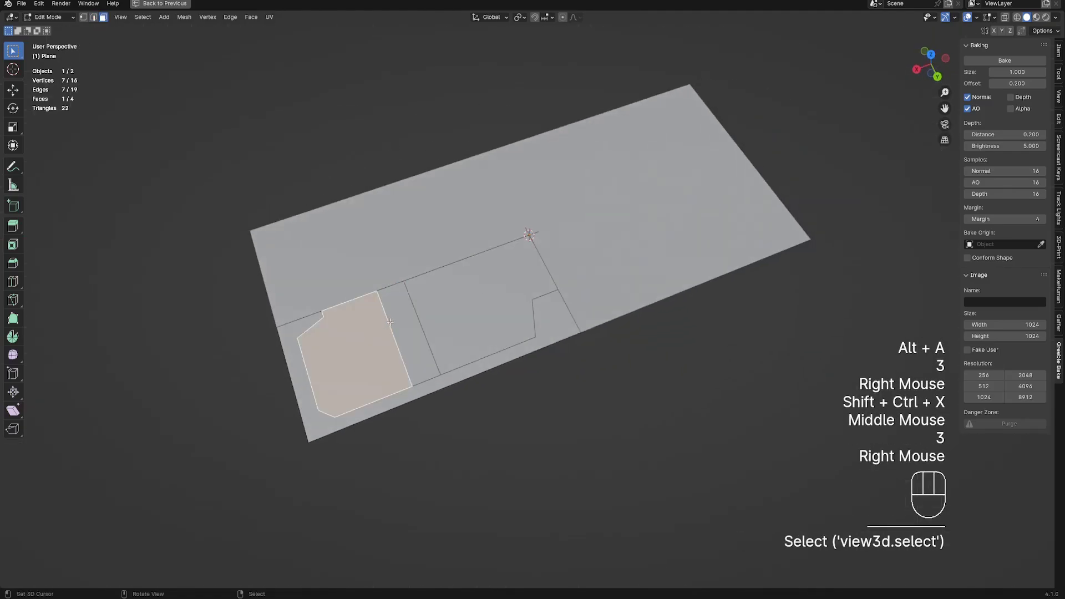
pyautogui.keyDown('shift'); pyautogui.rightClick(440, 301); pyautogui.keyUp('shift')
pyautogui.press('x')
pyautogui.click(438, 325)
# Step: Select the outer frame face and the bar face and run Quad Slice on them with Tangent set to 3
pyautogui.scroll(-2, 513, 297)
pyautogui.moveTo(515, 311); pyautogui.dragTo(527, 299, button='middle')
pyautogui.moveTo(527, 300)
pyautogui.keyDown('shift'); pyautogui.mouseDown(button='middle')
pyautogui.moveTo(530, 276)
pyautogui.moveTo(543, 295)
pyautogui.mouseUp(button='middle'); pyautogui.keyUp('shift')
pyautogui.scroll(2, 532, 275)
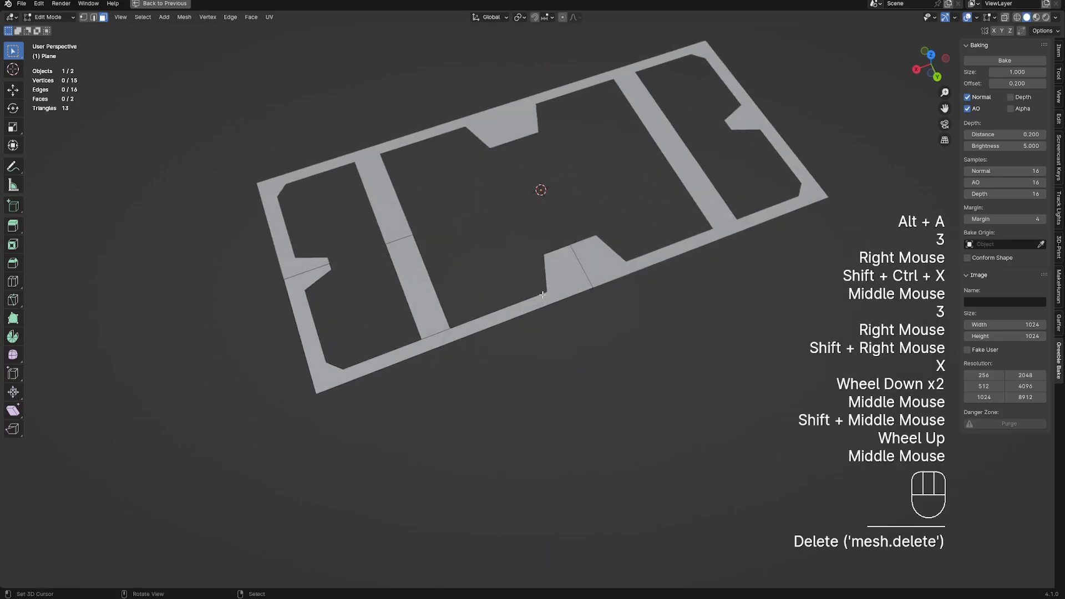
pyautogui.press('3')
pyautogui.rightClick(542, 294)
pyautogui.keyDown('shift'); pyautogui.rightClick(466, 134); pyautogui.keyUp('shift')
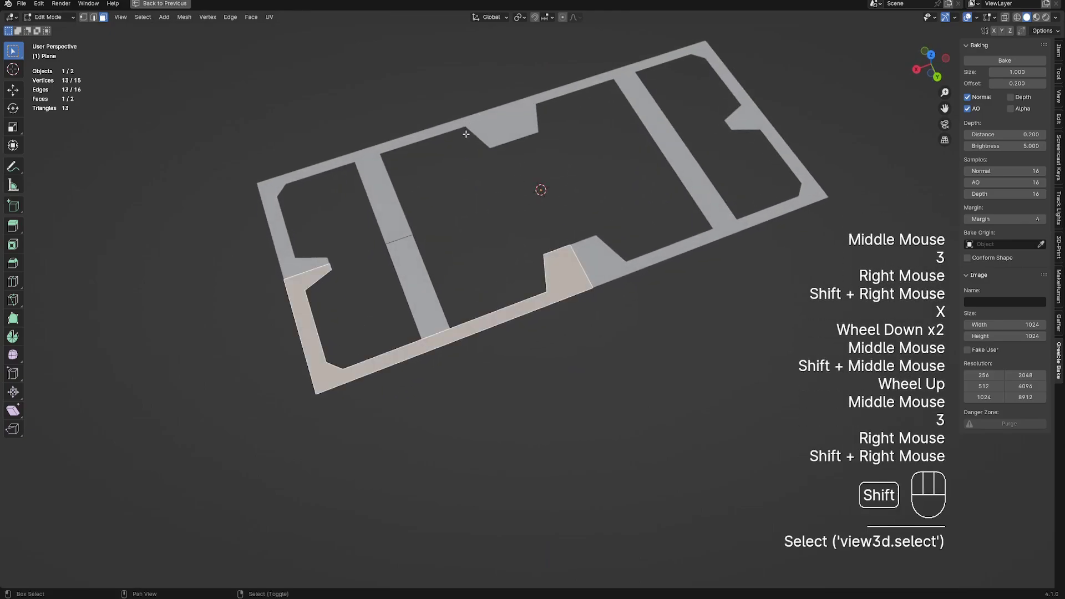
pyautogui.keyDown('shift'); pyautogui.rightClick(444, 280); pyautogui.keyUp('shift')
pyautogui.hotkey('shift', 'ctrl', 'x')
pyautogui.click(509, 328)
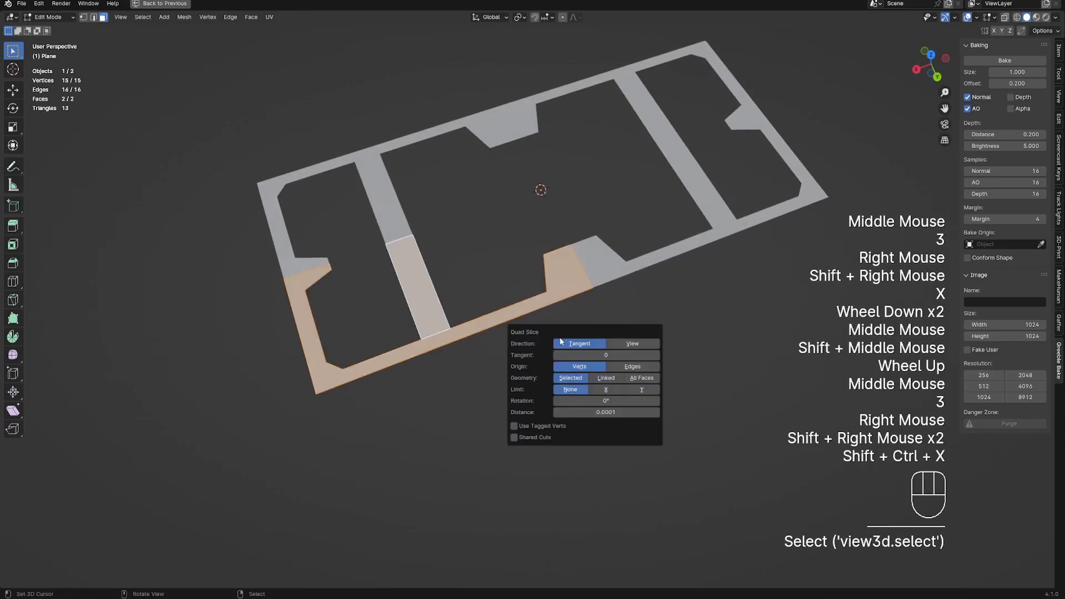
pyautogui.keyDown('ctrl'); pyautogui.scroll(1, 591, 355); pyautogui.keyUp('ctrl')
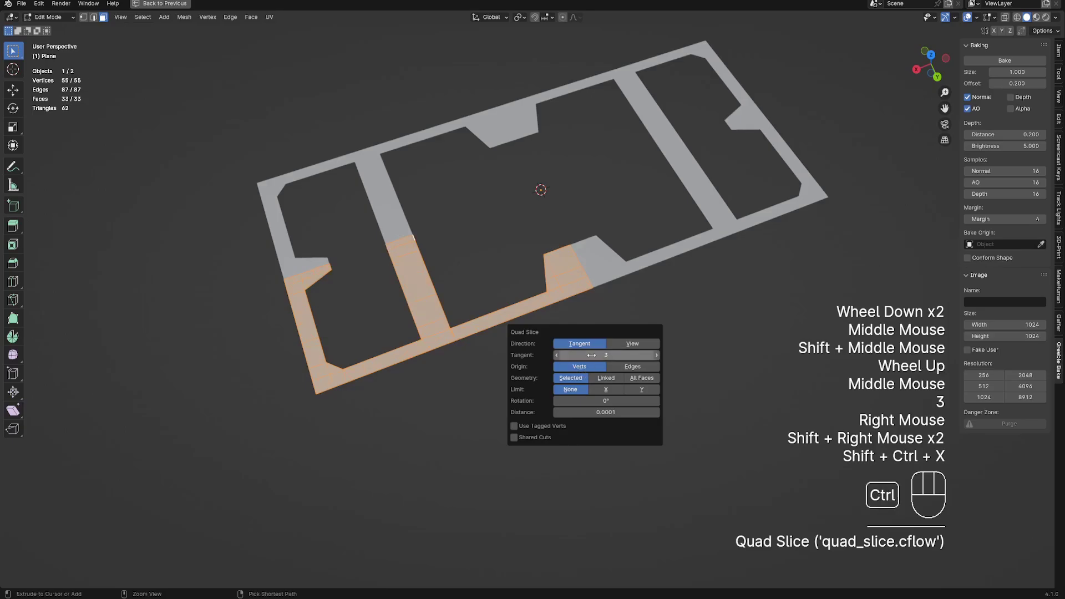
# Step: Set the Quad Slice distance to 0.01
pyautogui.moveTo(614, 224); pyautogui.dragTo(599, 245, button='middle')
pyautogui.scroll(4, 599, 245)
pyautogui.moveTo(638, 284); pyautogui.dragTo(632, 304, button='middle')
pyautogui.press('F9')
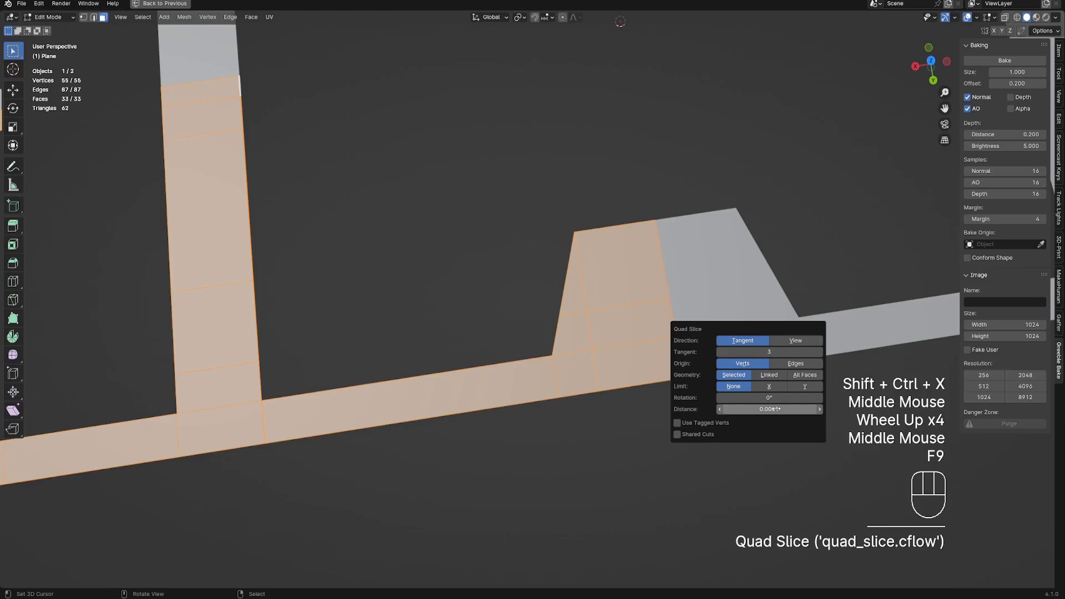
pyautogui.write('.01')
pyautogui.press('Return')
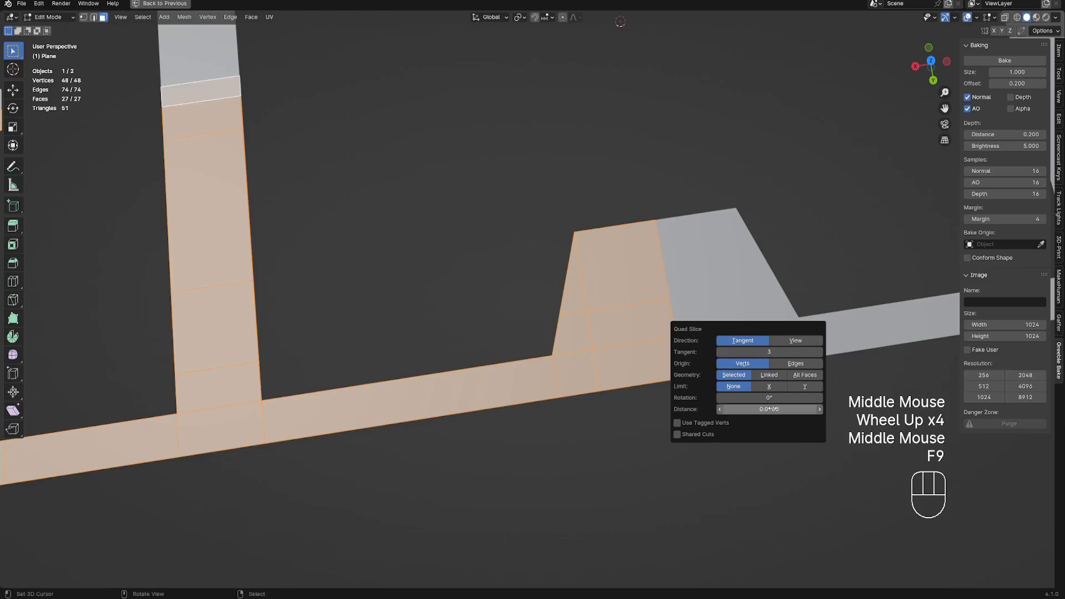
# Step: Add a loop cut lengthwise through the thin strip of faces at the short side's notch
pyautogui.scroll(-3, 458, 360)
pyautogui.hotkey('alt', 'a')
pyautogui.keyDown('shift'); pyautogui.moveTo(490, 331); pyautogui.dragTo(516, 344, button='middle'); pyautogui.keyUp('shift')
pyautogui.press('2')
pyautogui.moveTo(449, 391); pyautogui.dragTo(476, 379, button='middle')
pyautogui.scroll(2, 359, 364)
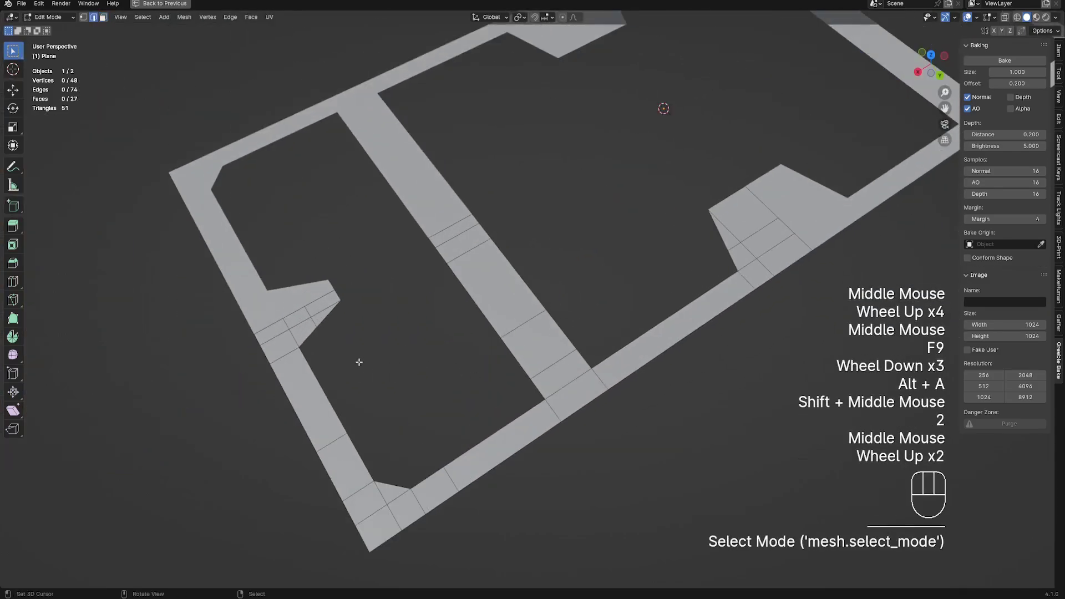
pyautogui.rightClick(284, 323)
pyautogui.rightClick(309, 312)
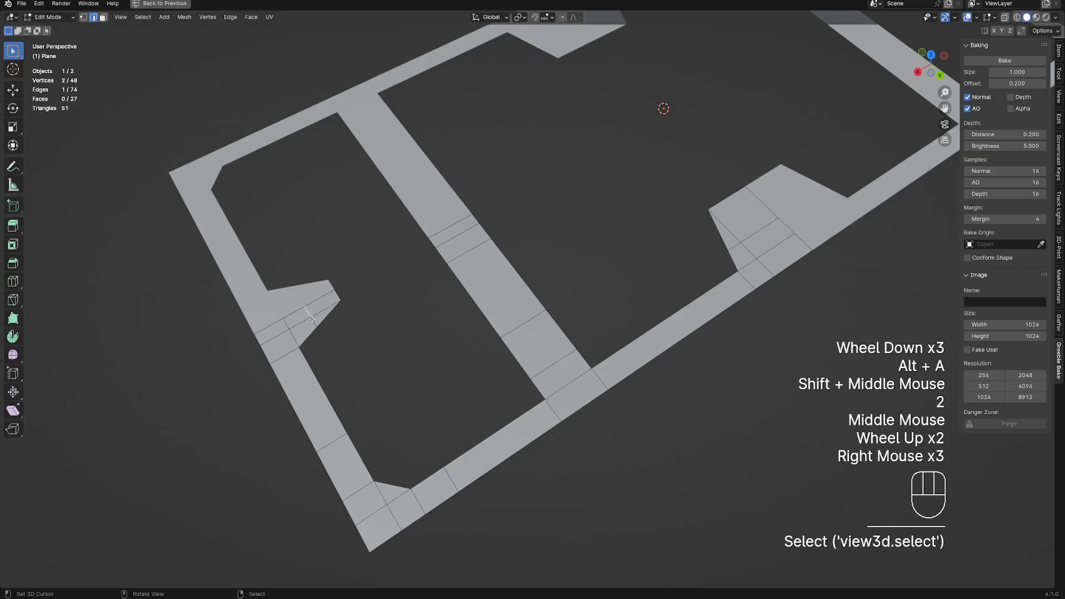
pyautogui.keyDown('ctrl'); pyautogui.rightClick(313, 322); pyautogui.keyUp('ctrl')
pyautogui.hotkey('ctrl', 'r')
pyautogui.press('2')
pyautogui.rightClick(303, 320)
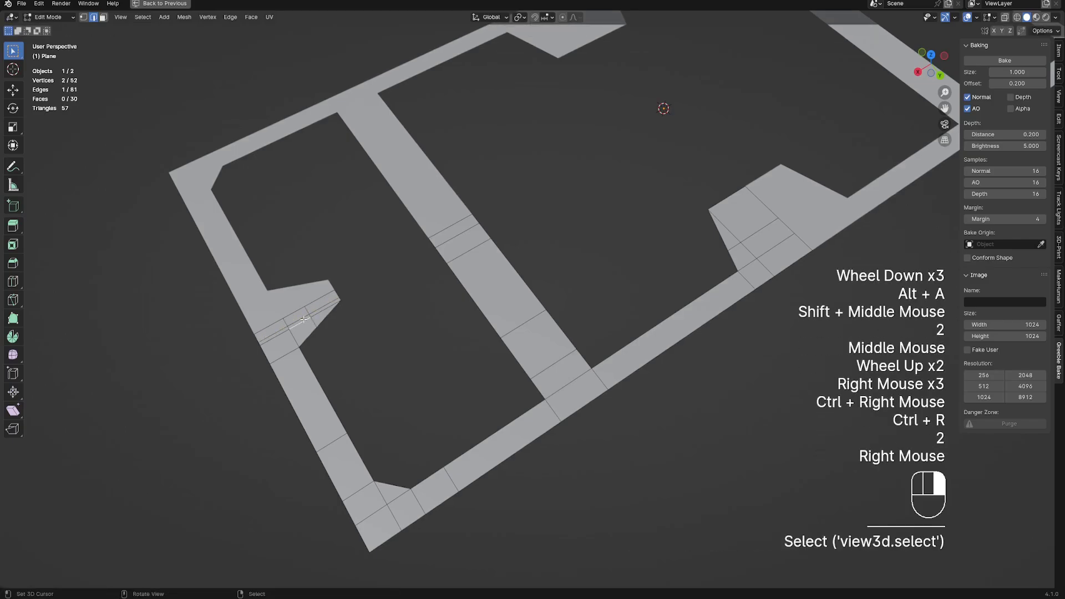
pyautogui.keyDown('ctrl'); pyautogui.rightClick(317, 312); pyautogui.keyUp('ctrl')
pyautogui.hotkey('ctrl', 'x')
pyautogui.hotkey('ctrl', 'z')
# Step: Dissolve the old edge line below the new cut in the side notch with Dissolve Vertices turned off
pyautogui.hotkey('alt', 'a')
pyautogui.rightClick(315, 313)
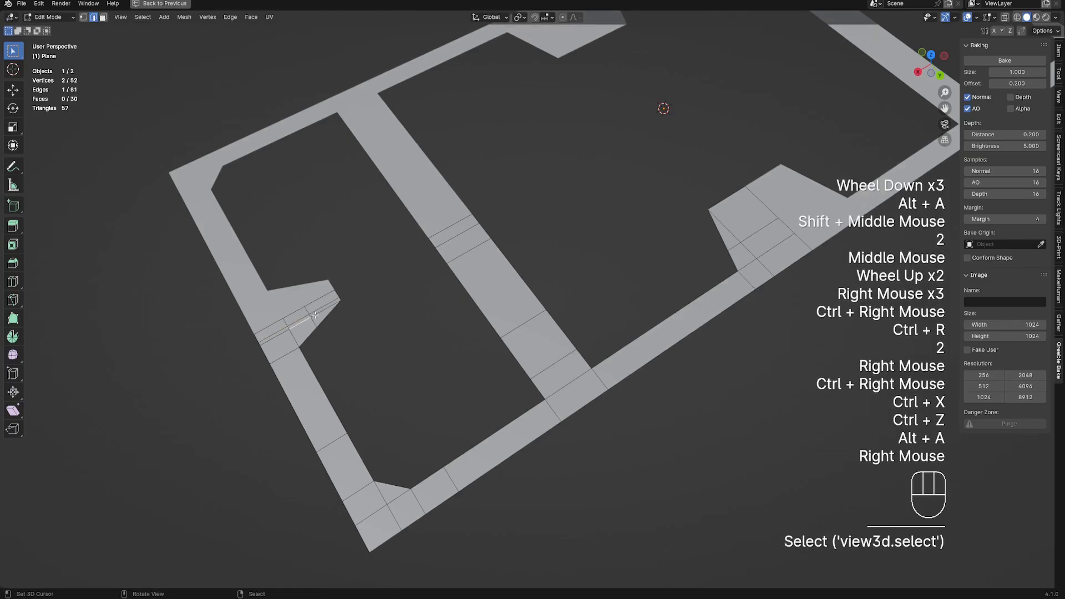
pyautogui.keyDown('ctrl'); pyautogui.rightClick(314, 316); pyautogui.keyUp('ctrl')
pyautogui.hotkey('ctrl', 'x')
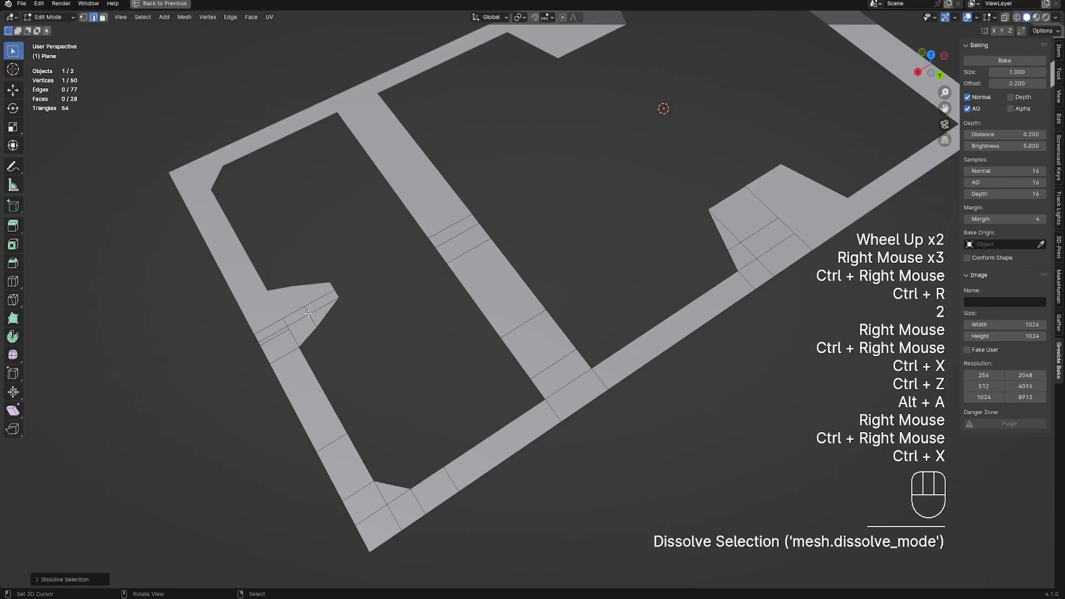
pyautogui.press('F9')
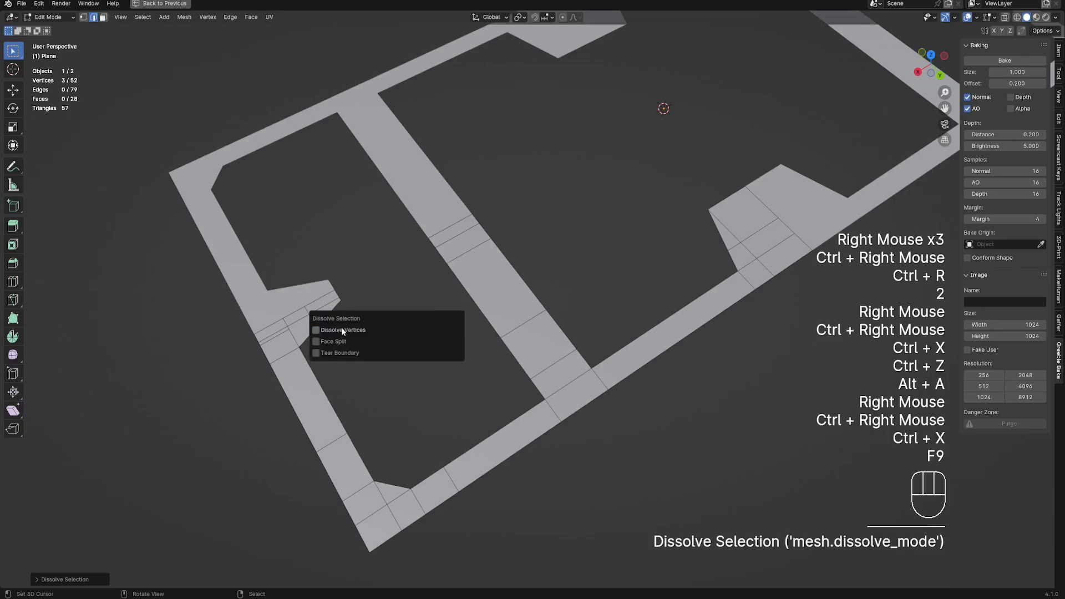
# Step: Dissolve the stray vertex and the leftover short edge in the side notch
pyautogui.press('1')
pyautogui.hotkey('alt', 'a')
pyautogui.press('2')
pyautogui.rightClick(311, 319)
pyautogui.press('1')
pyautogui.rightClick(311, 319)
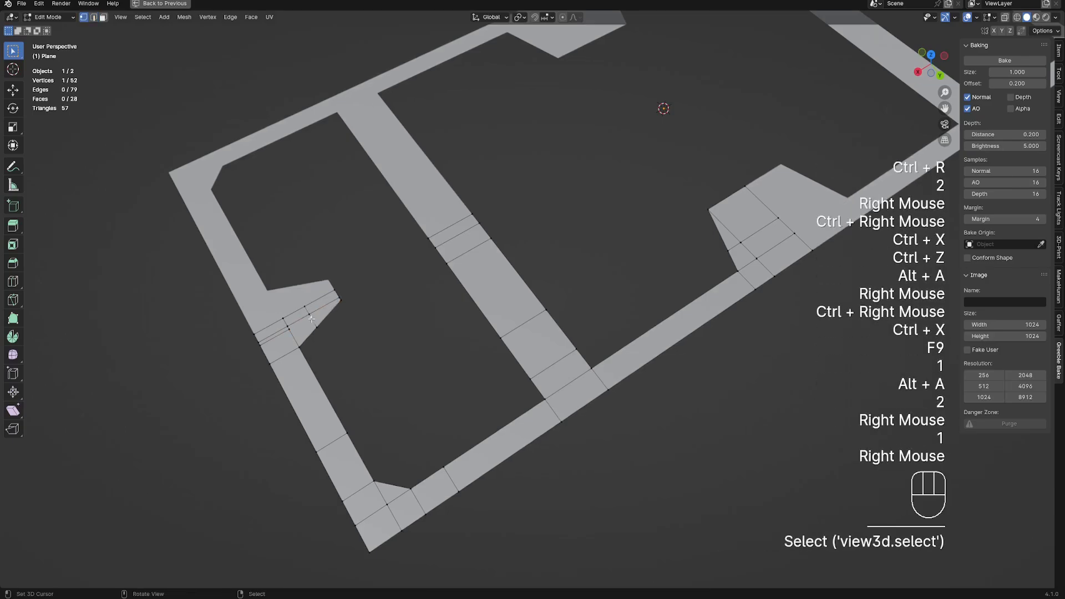
pyautogui.hotkey('ctrl', 'x')
pyautogui.press('2')
pyautogui.rightClick(312, 319)
pyautogui.hotkey('ctrl', 'x')
# Step: Add a loop cut across the frame at its chamfered corner
pyautogui.scroll(-1, 460, 463)
pyautogui.keyDown('shift'); pyautogui.moveTo(460, 463); pyautogui.dragTo(416, 378, button='middle'); pyautogui.keyUp('shift')
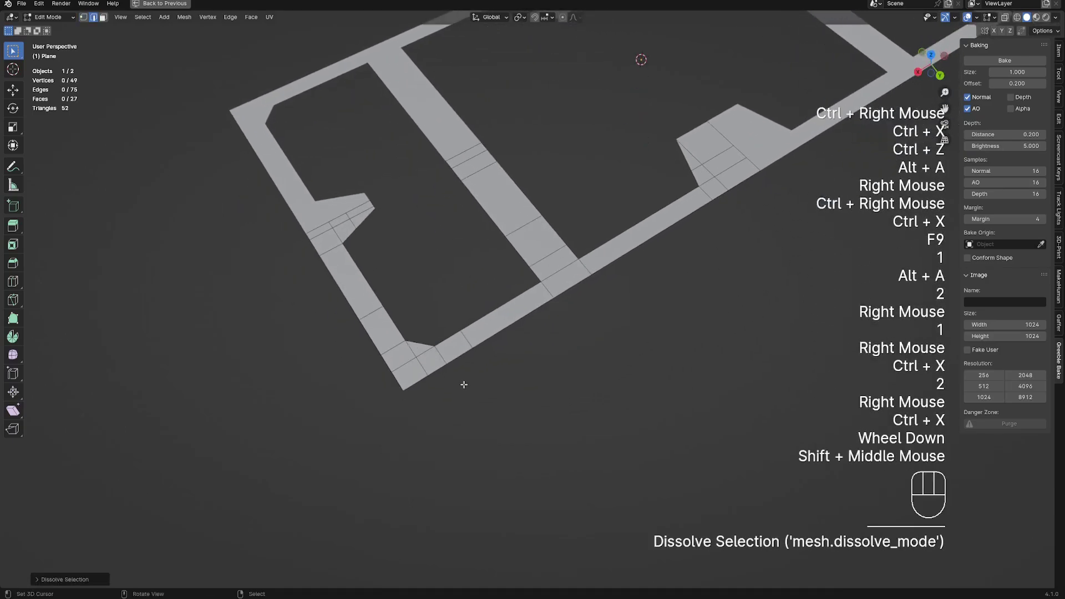
pyautogui.scroll(1, 449, 383)
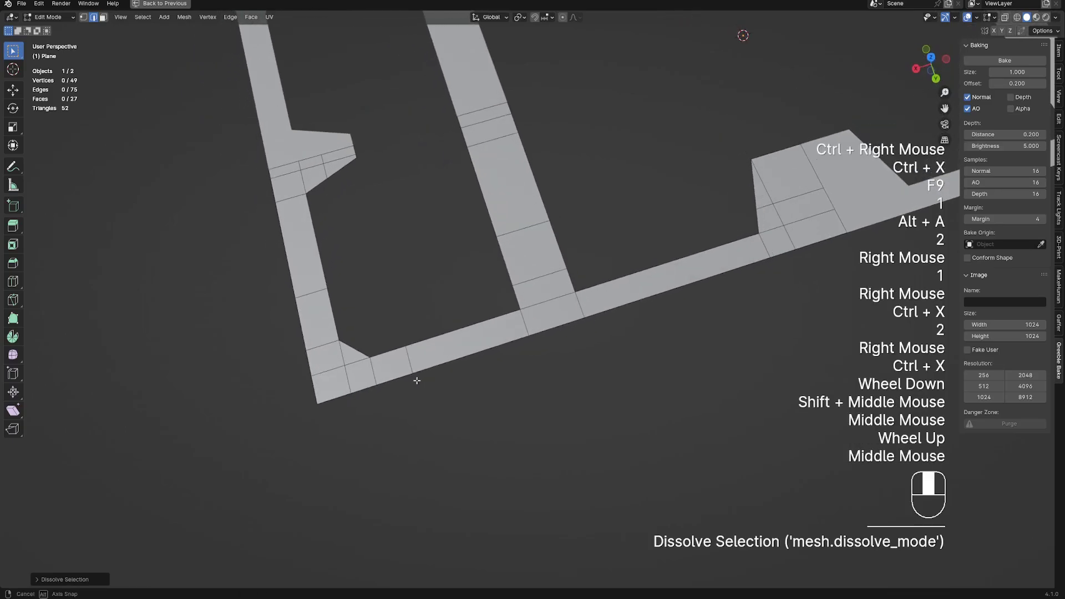
pyautogui.hotkey('ctrl', 'r')
pyautogui.click(370, 368)
pyautogui.click(370, 367)
# Step: Add a loop cut lengthwise through the middle of the vertical bar
pyautogui.scroll(-2, 422, 343)
pyautogui.keyDown('shift'); pyautogui.moveTo(570, 313); pyautogui.dragTo(531, 375, button='middle'); pyautogui.keyUp('shift')
pyautogui.hotkey('ctrl', 'r')
pyautogui.click(499, 344)
pyautogui.click(500, 344)
# Step: Add a horizontal loop cut across the upper part of the trapezoidal centre tab
pyautogui.scroll(2, 599, 323)
pyautogui.keyDown('shift'); pyautogui.moveTo(657, 320); pyautogui.dragTo(573, 321, button='middle'); pyautogui.keyUp('shift')
pyautogui.hotkey('ctrl', 'r')
pyautogui.click(601, 299)
pyautogui.click(601, 299)
# Step: Add a vertical loop cut through the centre tab and dissolve both of the tab's new cuts
pyautogui.rightClick(573, 321)
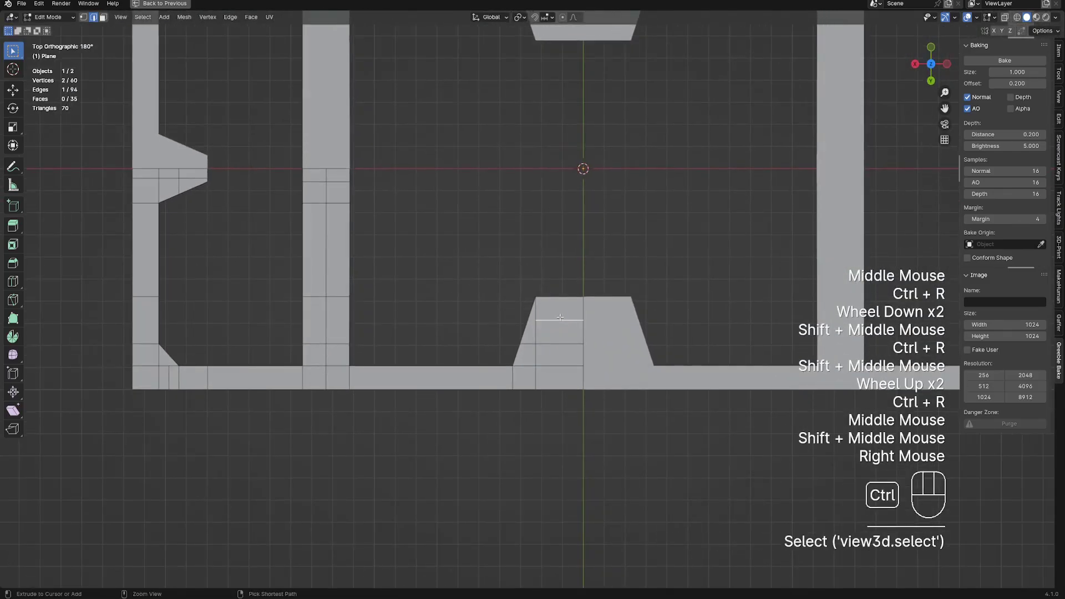
pyautogui.hotkey('ctrl', 'r')
pyautogui.click(555, 319)
pyautogui.click(555, 320)
pyautogui.rightClick(555, 320)
pyautogui.keyDown('shift'); pyautogui.rightClick(565, 319); pyautogui.keyUp('shift')
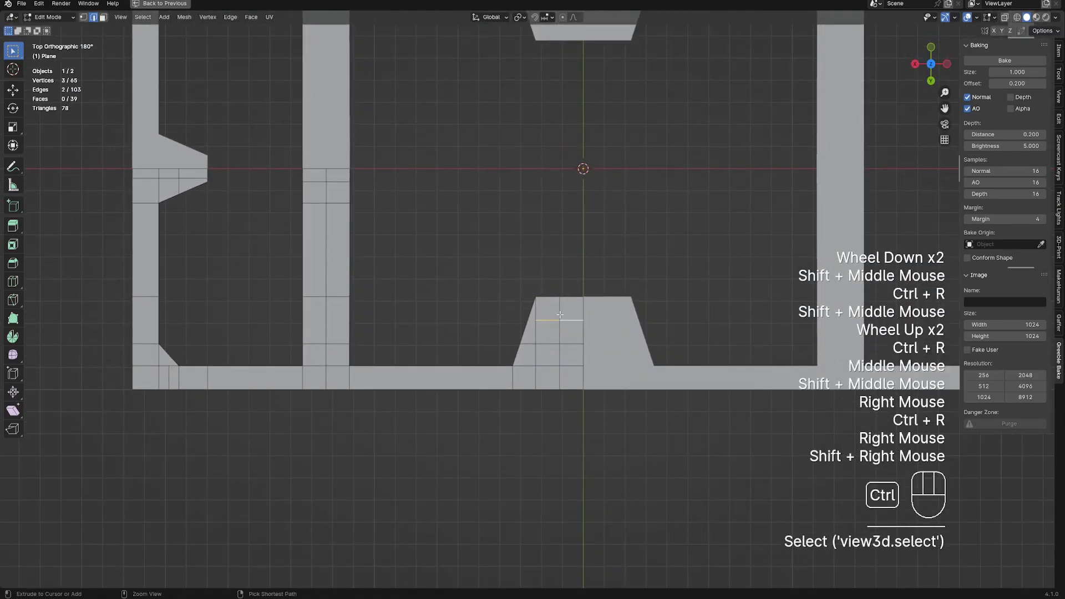
pyautogui.hotkey('ctrl', 'x')
pyautogui.keyDown('alt'); pyautogui.keyDown('shift'); pyautogui.rightClick(558, 312); pyautogui.keyUp('shift'); pyautogui.keyUp('alt')
pyautogui.hotkey('ctrl', 'x')
# Step: Add a vertical loop cut through the centre tab and slide it toward the tab's slanted side
pyautogui.hotkey('ctrl', 'r')
pyautogui.click(546, 300)
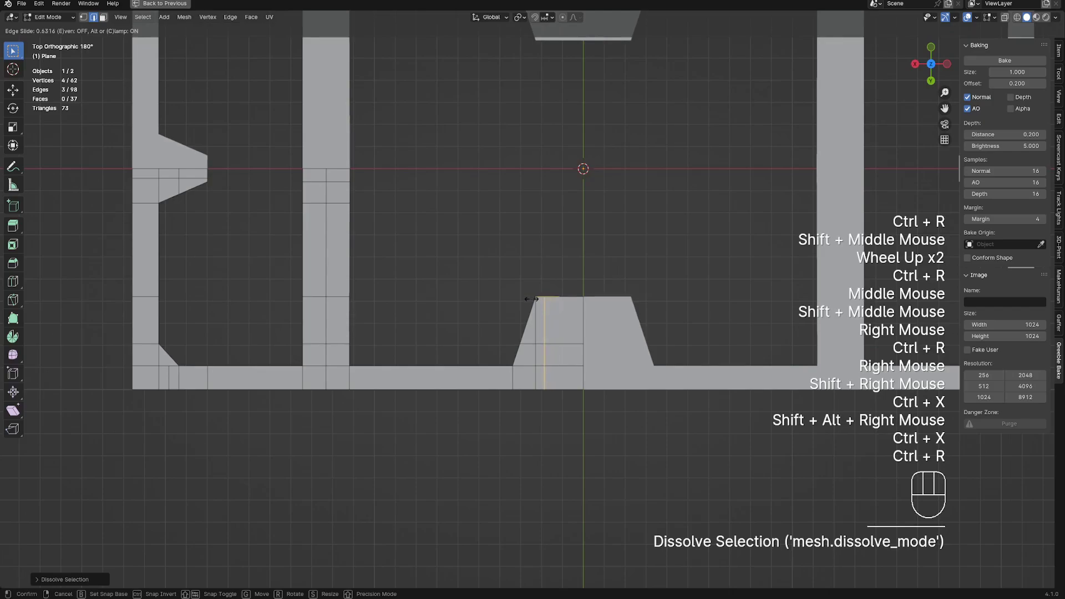
pyautogui.click(535, 309)
# Step: Dissolve the old vertical edge line beside the slid cut with Dissolve Vertices turned off
pyautogui.press('2')
pyautogui.rightClick(536, 312)
pyautogui.keyDown('ctrl'); pyautogui.rightClick(537, 353); pyautogui.keyUp('ctrl')
pyautogui.hotkey('ctrl', 'x')
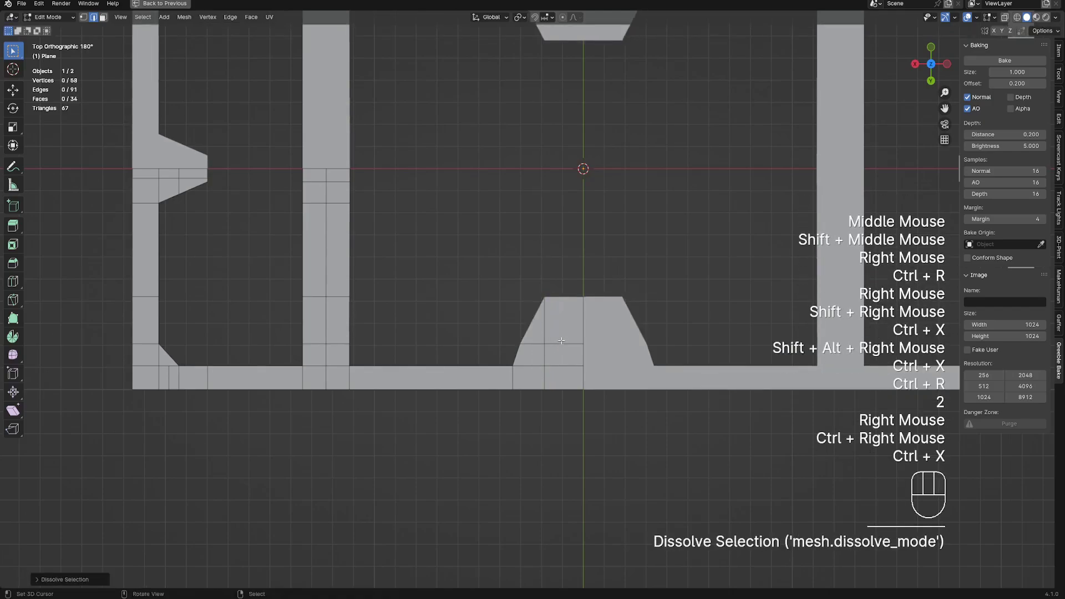
pyautogui.press('F9')
pyautogui.click(582, 354)
# Step: Add a horizontal loop cut across the upper face of the centre tab
pyautogui.hotkey('ctrl', 'r')
pyautogui.press('1')
pyautogui.click(585, 322)
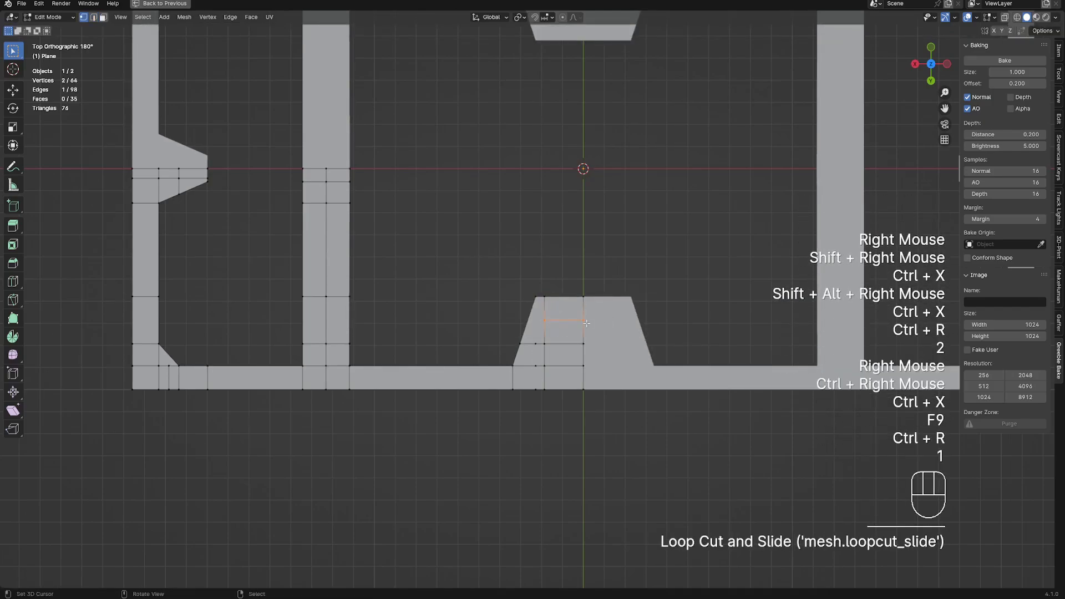
# Step: Dissolve the three leftover vertices along the centre tab's removed vertical edge line
pyautogui.hotkey('alt', 'a')
pyautogui.rightClick(536, 345)
pyautogui.keyDown('shift'); pyautogui.rightClick(536, 366); pyautogui.keyUp('shift')
pyautogui.keyDown('shift'); pyautogui.rightClick(535, 388); pyautogui.keyUp('shift')
pyautogui.hotkey('ctrl', 'x')
# Step: Dissolve the short horizontal cut in the upper face of the centre tab
pyautogui.press('2')
pyautogui.rightClick(556, 323)
pyautogui.hotkey('ctrl', 'x')
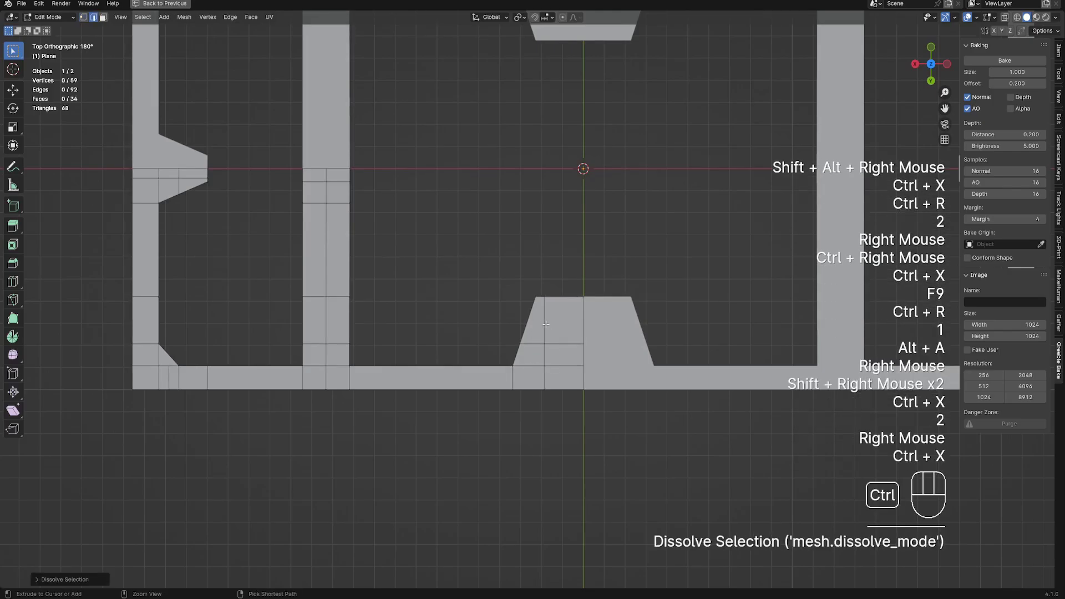
# Step: Add a horizontal loop cut across the centre tab's upper part and a vertical one through its inner faces
pyautogui.hotkey('ctrl', 'r')
pyautogui.hotkey('alt', 'a')
pyautogui.hotkey('ctrl', 'r')
pyautogui.click(545, 319)
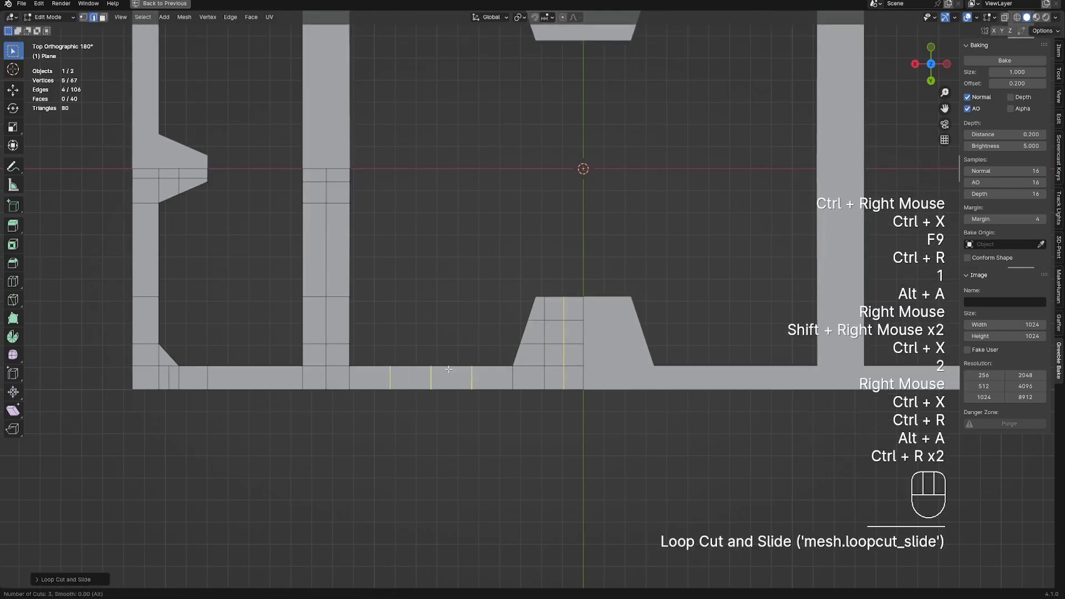
# Step: Add three loop cuts across the long frame edge between bar and tab, and two between the corner and the bar
pyautogui.click(448, 369)
pyautogui.rightClick(448, 369)
pyautogui.hotkey('ctrl', 'r')
pyautogui.scroll(1, 280, 367)
pyautogui.click(280, 367)
pyautogui.rightClick(280, 367)
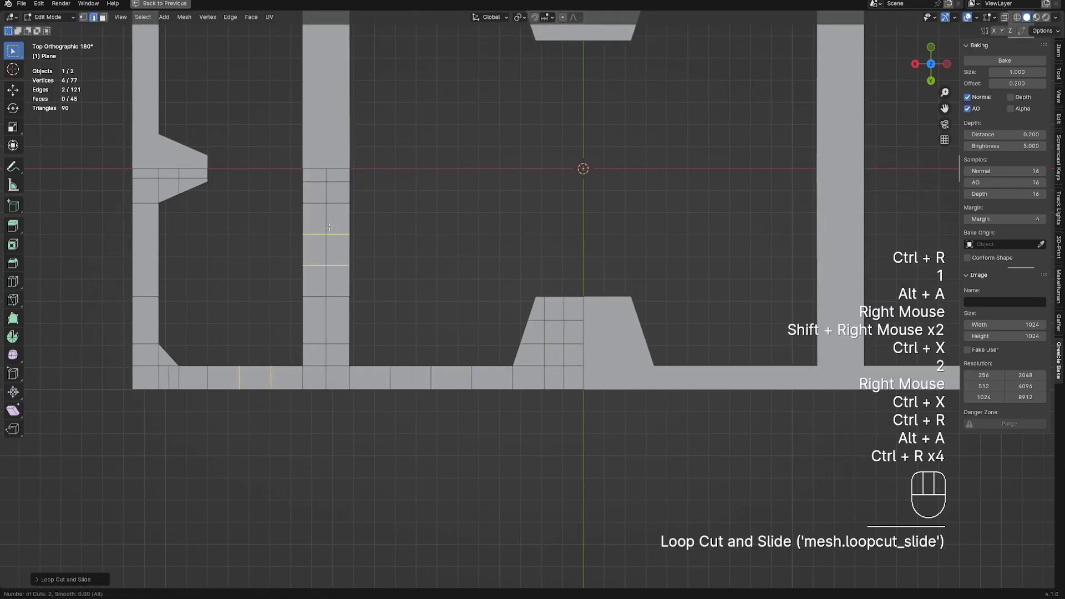
# Step: Add two loop cuts across the long section of the vertical bar and one across the outer side frame
pyautogui.keyDown('shift'); pyautogui.moveTo(224, 283); pyautogui.dragTo(497, 321, button='middle'); pyautogui.keyUp('shift')
pyautogui.hotkey('ctrl', 'r')
pyautogui.click(407, 288)
pyautogui.rightClick(408, 288)
pyautogui.hotkey('alt', 'a')
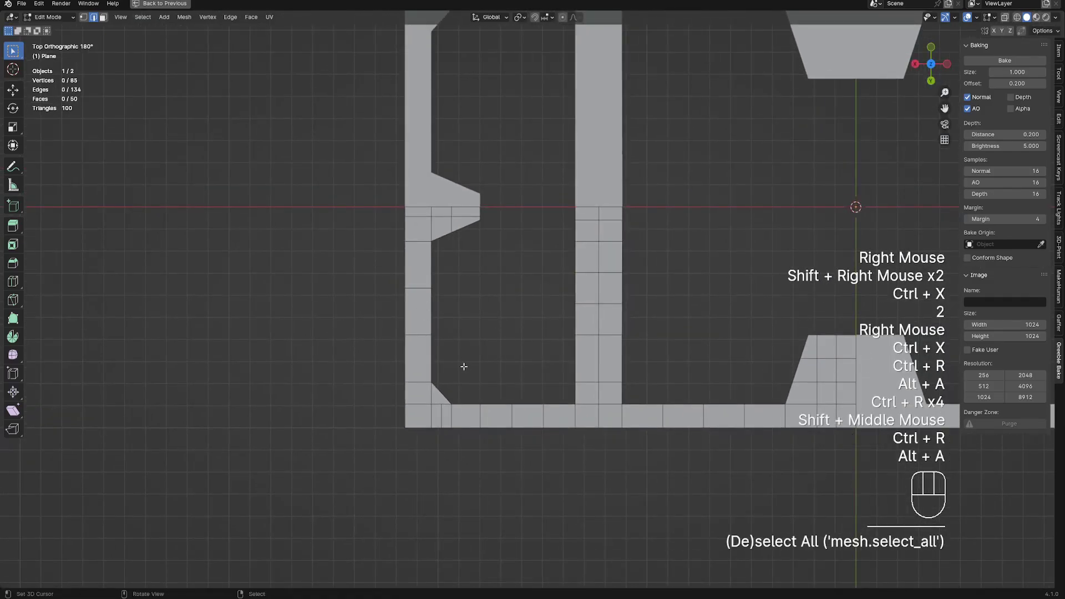
# Step: Add a centred lengthwise loop cut through the outer side frame, from the centre line to the corner's outer edge
pyautogui.scroll(-1, 464, 365)
pyautogui.keyDown('shift'); pyautogui.moveTo(464, 365); pyautogui.dragTo(466, 350, button='middle'); pyautogui.keyUp('shift')
pyautogui.scroll(2, 416, 364)
pyautogui.hotkey('ctrl', 'r')
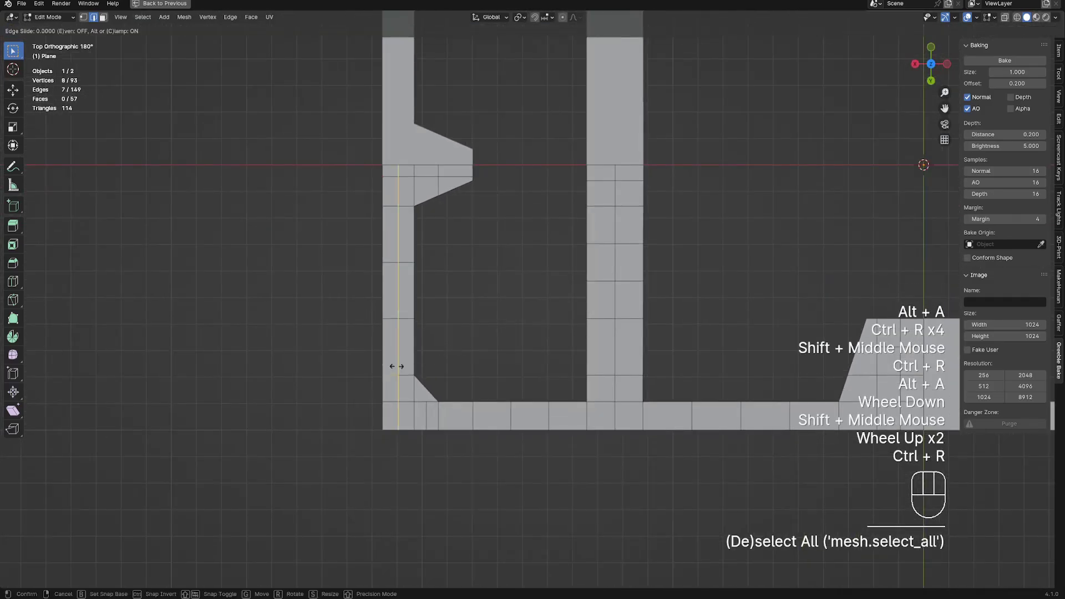
pyautogui.click(413, 391)
# Step: Dissolve the extra short edges inside the chamfered inner corner and across the frame strip below it
pyautogui.rightClick(413, 391)
pyautogui.keyDown('ctrl'); pyautogui.rightClick(415, 414); pyautogui.keyUp('ctrl')
pyautogui.keyDown('ctrl'); pyautogui.rightClick(433, 413); pyautogui.keyUp('ctrl')
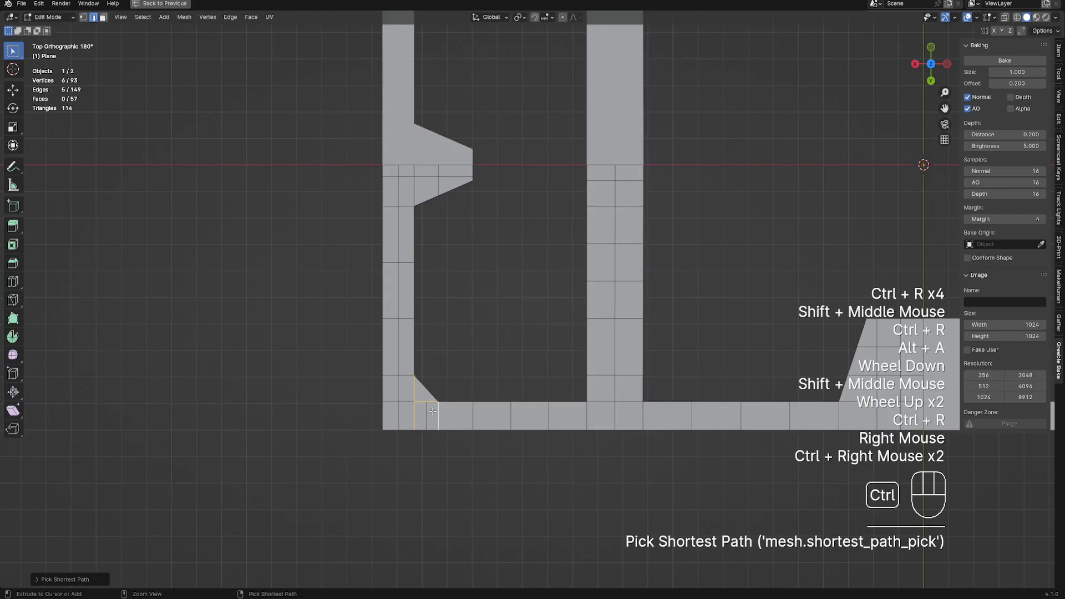
pyautogui.hotkey('ctrl', 'z')
pyautogui.keyDown('ctrl'); pyautogui.rightClick(428, 408); pyautogui.keyUp('ctrl')
pyautogui.hotkey('ctrl', 'x')
pyautogui.hotkey('ctrl', 'z')
pyautogui.keyDown('shift'); pyautogui.rightClick(423, 401); pyautogui.keyUp('shift')
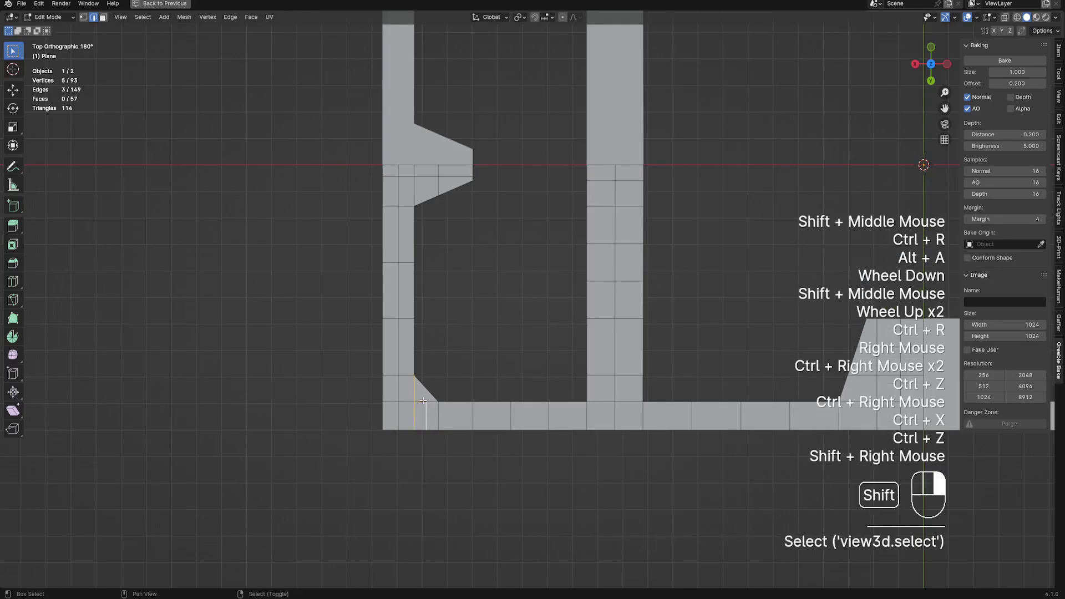
pyautogui.hotkey('ctrl', 'x')
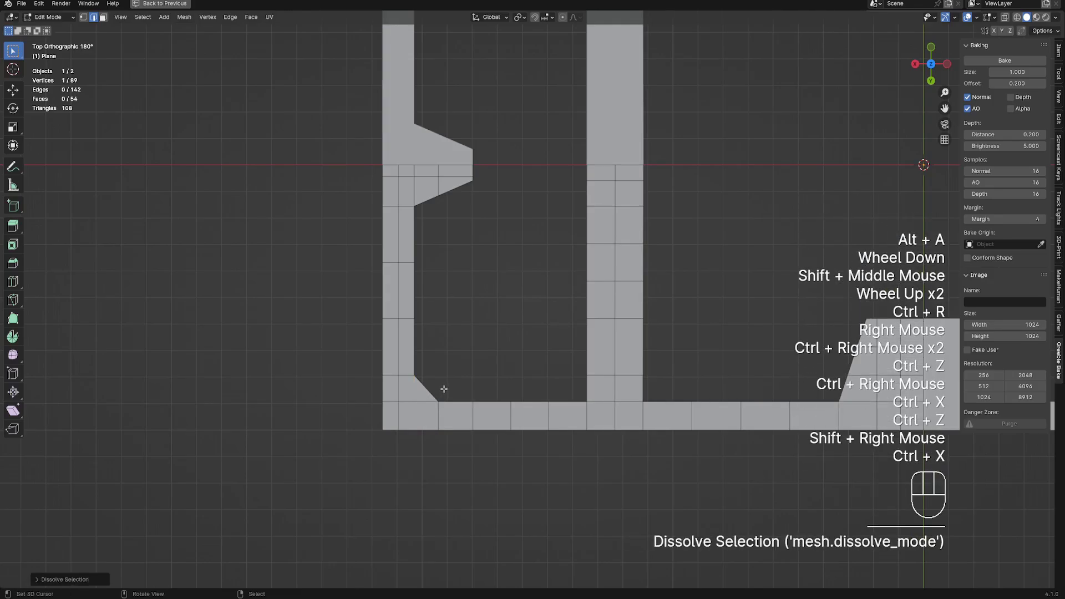
# Step: Switch to vertex selection, select the whole frame mesh and return to Object Mode
pyautogui.press('1')
pyautogui.hotkey('alt', 'a')
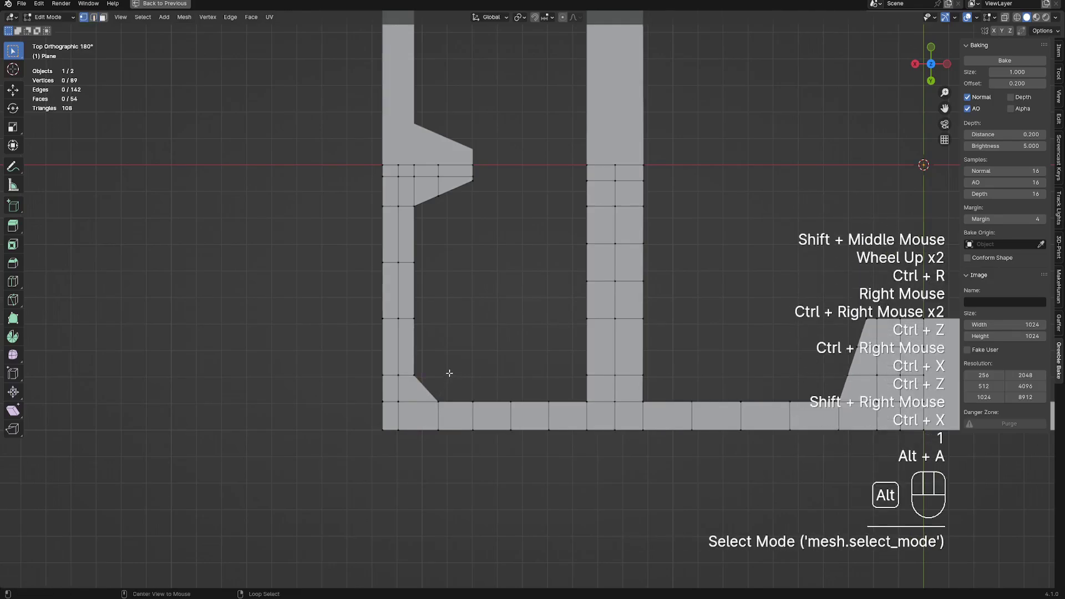
pyautogui.scroll(-2, 450, 373)
pyautogui.keyDown('shift'); pyautogui.moveTo(449, 373); pyautogui.dragTo(489, 344, button='middle'); pyautogui.keyUp('shift')
pyautogui.moveTo(488, 344); pyautogui.dragTo(597, 302, button='middle')
pyautogui.press('a')
pyautogui.press('Tab')
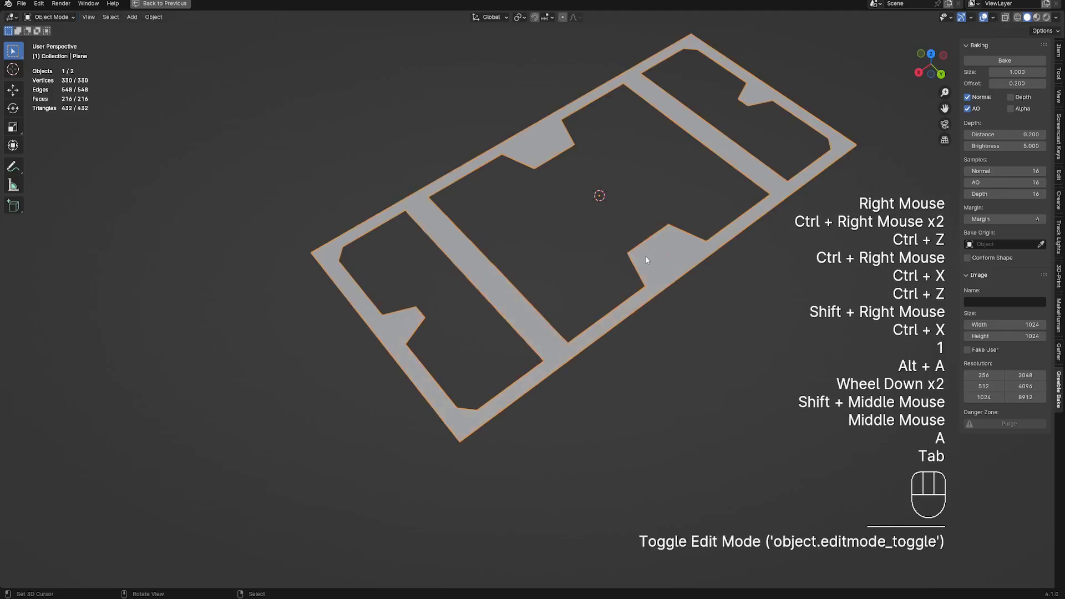
# Step: Run Random Loop Extrude on the frame with loops 1, 2 and 3 enabled
pyautogui.keyDown('shift'); pyautogui.moveTo(644, 255); pyautogui.dragTo(545, 278, button='middle'); pyautogui.keyUp('shift')
pyautogui.scroll(2, 547, 302)
pyautogui.keyDown('shift'); pyautogui.scroll(-1, 547, 301); pyautogui.keyUp('shift')
pyautogui.scroll(-1, 547, 302)
pyautogui.hotkey('shift', 'q')
pyautogui.click(544, 277)
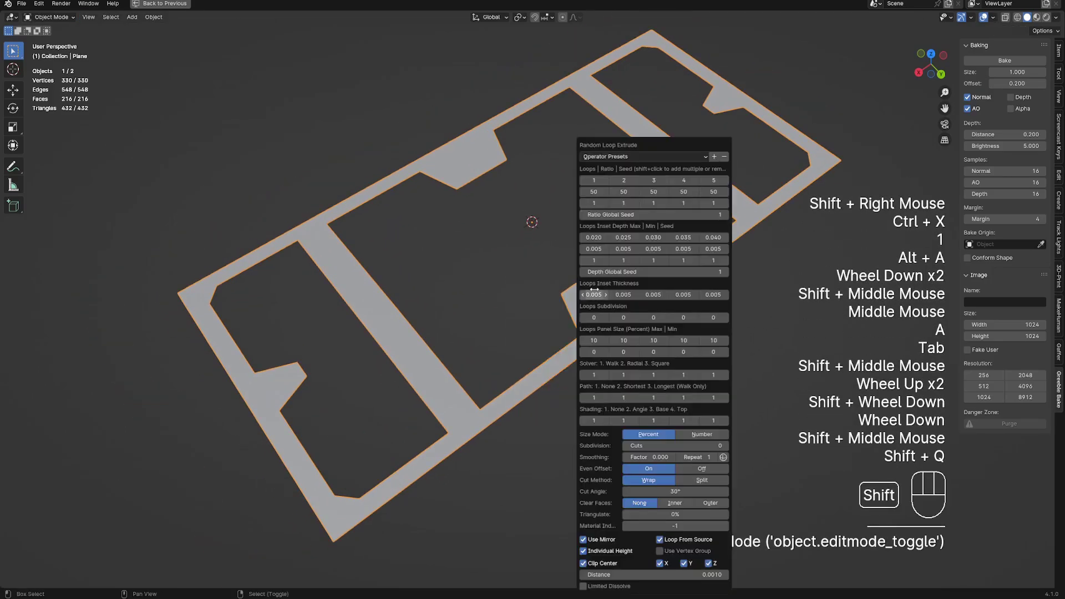
pyautogui.keyDown('shift'); pyautogui.click(595, 183); pyautogui.keyUp('shift')
pyautogui.keyDown('shift'); pyautogui.click(622, 183); pyautogui.keyUp('shift')
pyautogui.keyDown('shift'); pyautogui.click(648, 183); pyautogui.keyUp('shift')
pyautogui.scroll(-2, 721, 253)
pyautogui.keyDown('shift'); pyautogui.moveTo(721, 254); pyautogui.dragTo(677, 271, button='middle'); pyautogui.keyUp('shift')
pyautogui.moveTo(678, 272); pyautogui.dragTo(675, 280, button='middle')
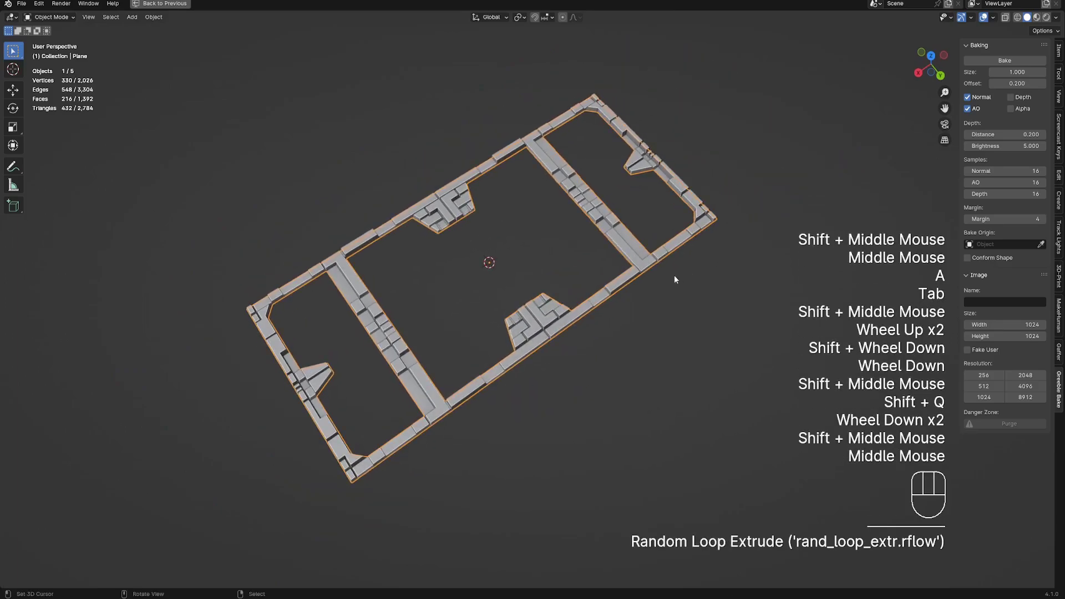
# Step: Set the Random Loop Extrude centre-clipping distance to 0.0158 and the base subdivision to 2 cuts
pyautogui.press('F9')
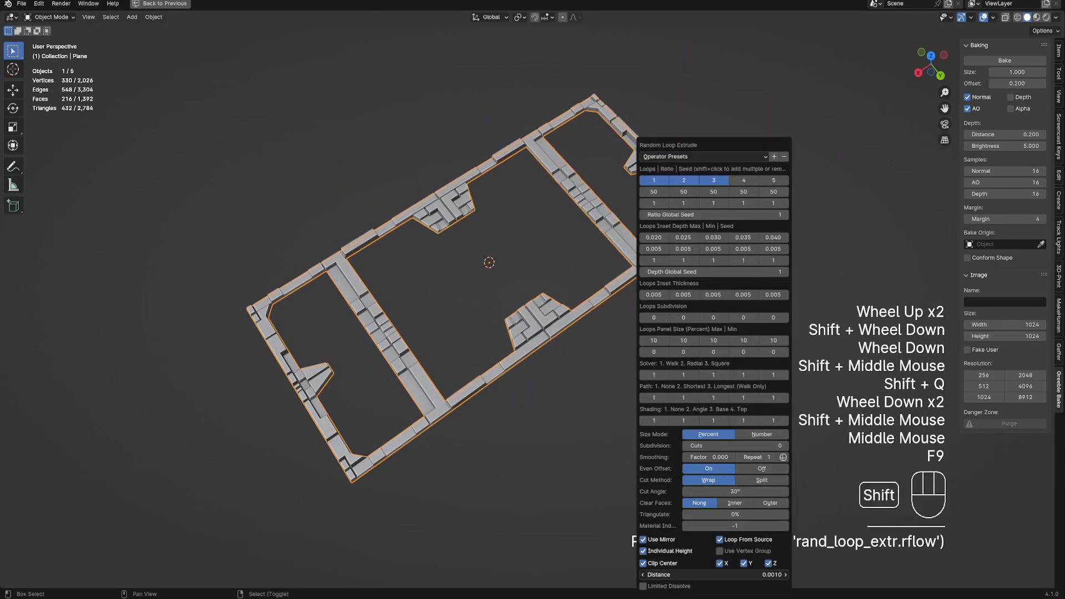
pyautogui.keyDown('shift'); pyautogui.moveTo(677, 574); pyautogui.dragTo(699, 575); pyautogui.keyUp('shift')
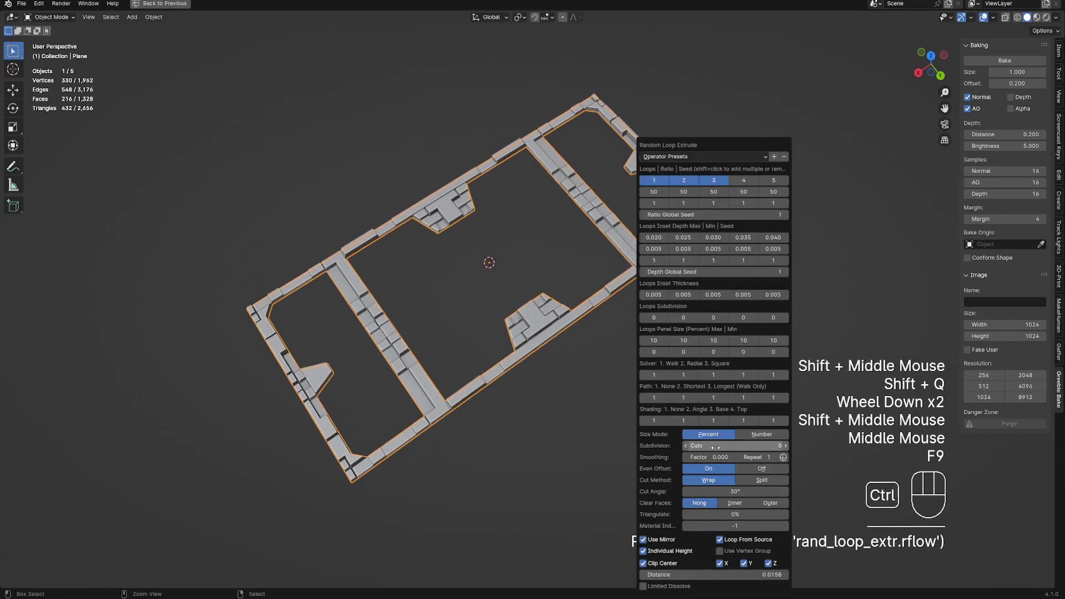
pyautogui.keyDown('ctrl'); pyautogui.scroll(1, 716, 446); pyautogui.keyUp('ctrl')
pyautogui.keyDown('ctrl'); pyautogui.scroll(1, 716, 447); pyautogui.keyUp('ctrl')
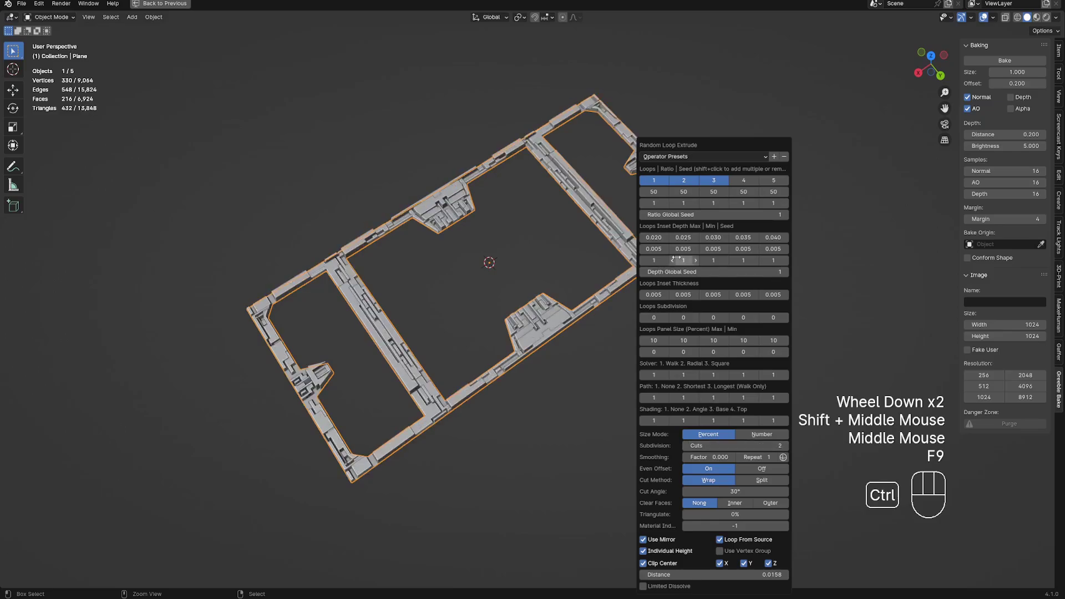
# Step: Set the inset thickness of loops 1 to 3 to 0.003 and their shading values to 3, 3 and 4
pyautogui.keyDown('ctrl'); pyautogui.scroll(-2, 654, 295); pyautogui.keyUp('ctrl')
pyautogui.keyDown('ctrl'); pyautogui.scroll(-3, 681, 295); pyautogui.keyUp('ctrl')
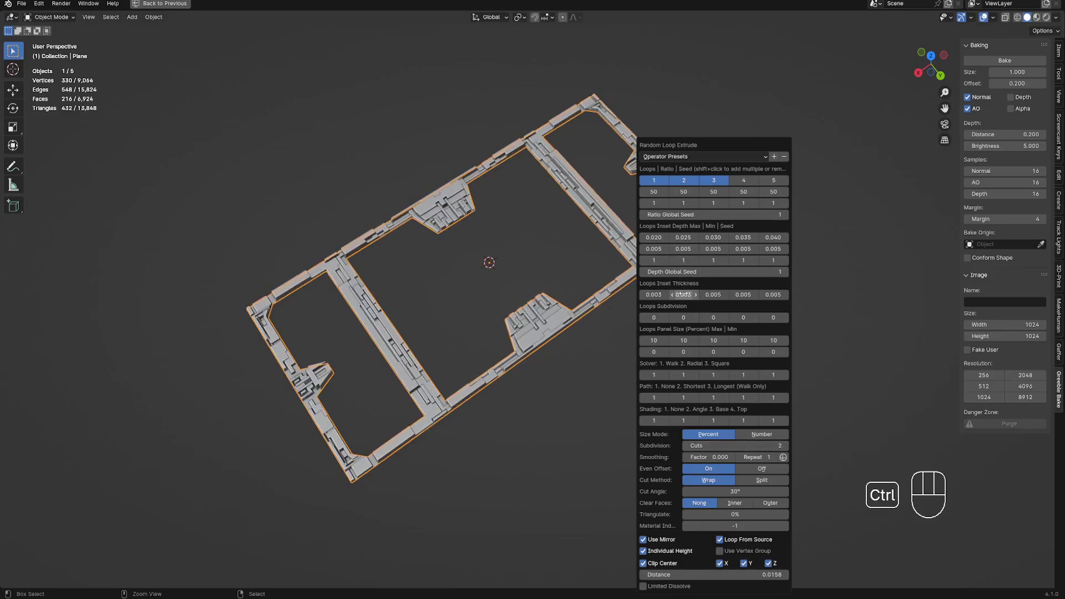
pyautogui.keyDown('ctrl'); pyautogui.moveTo(659, 420); pyautogui.dragTo(691, 420); pyautogui.keyUp('ctrl')
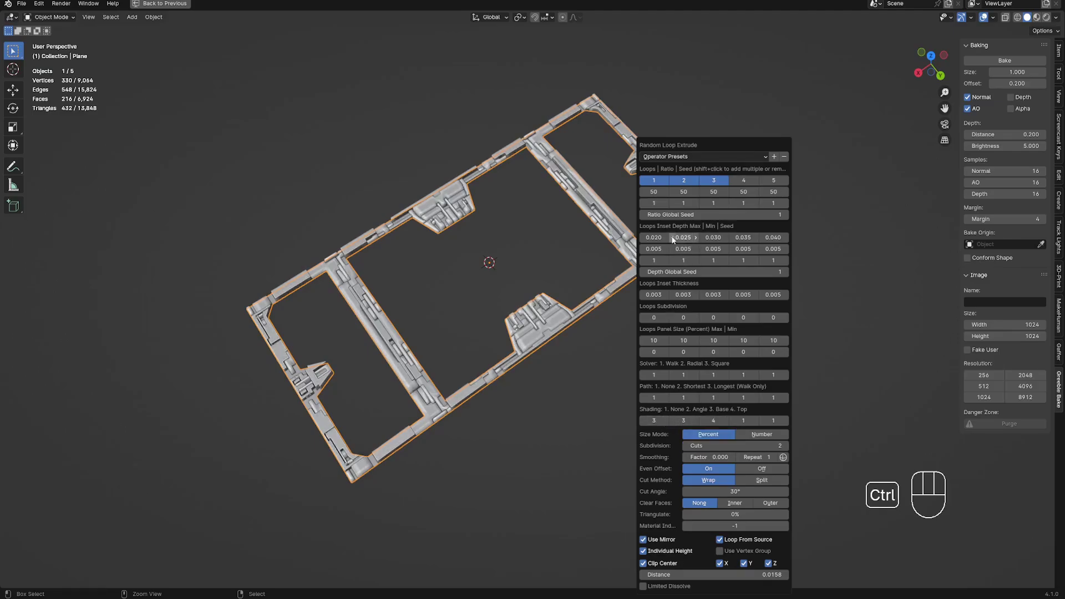
# Step: Hide the viewport overlays and set the Random Loop Extrude base subdivision to 4 cuts
pyautogui.hotkey('shift', 'alt', 'z')
pyautogui.scroll(2, 557, 266)
pyautogui.moveTo(557, 267); pyautogui.dragTo(577, 280, button='middle')
pyautogui.scroll(-2, 525, 267)
pyautogui.scroll(1, 577, 280)
pyautogui.press('F9')
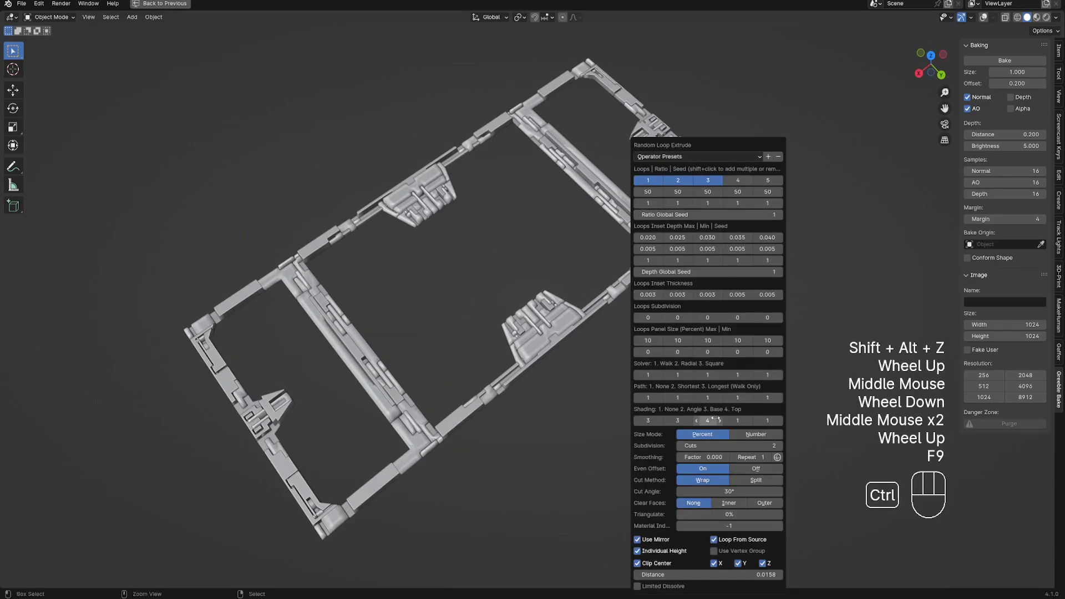
pyautogui.keyDown('ctrl'); pyautogui.scroll(3, 717, 444); pyautogui.keyUp('ctrl')
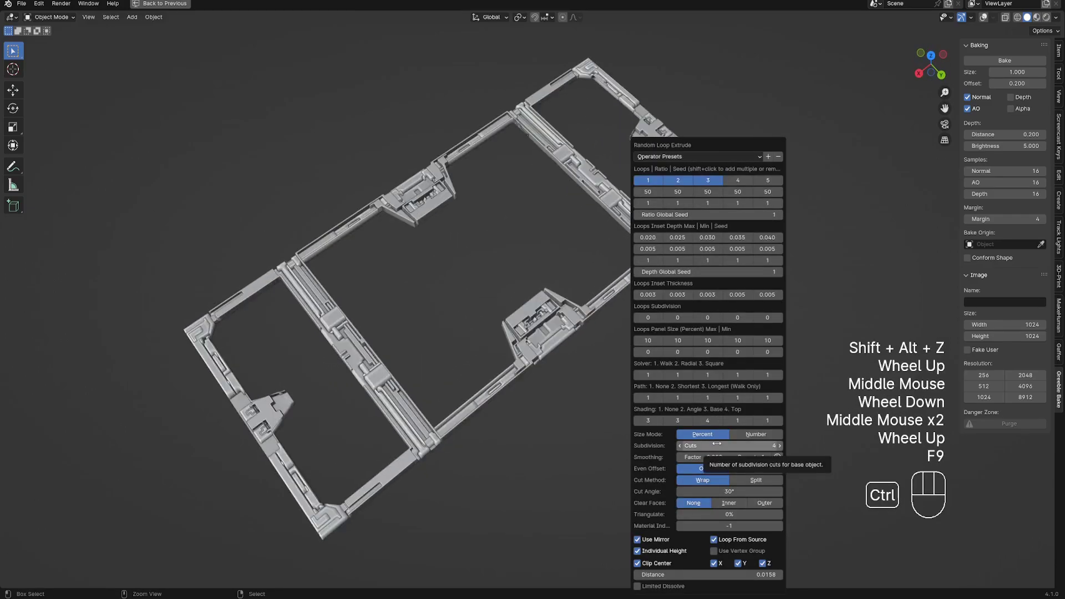
pyautogui.keyDown('ctrl'); pyautogui.scroll(-1, 717, 444); pyautogui.keyUp('ctrl')
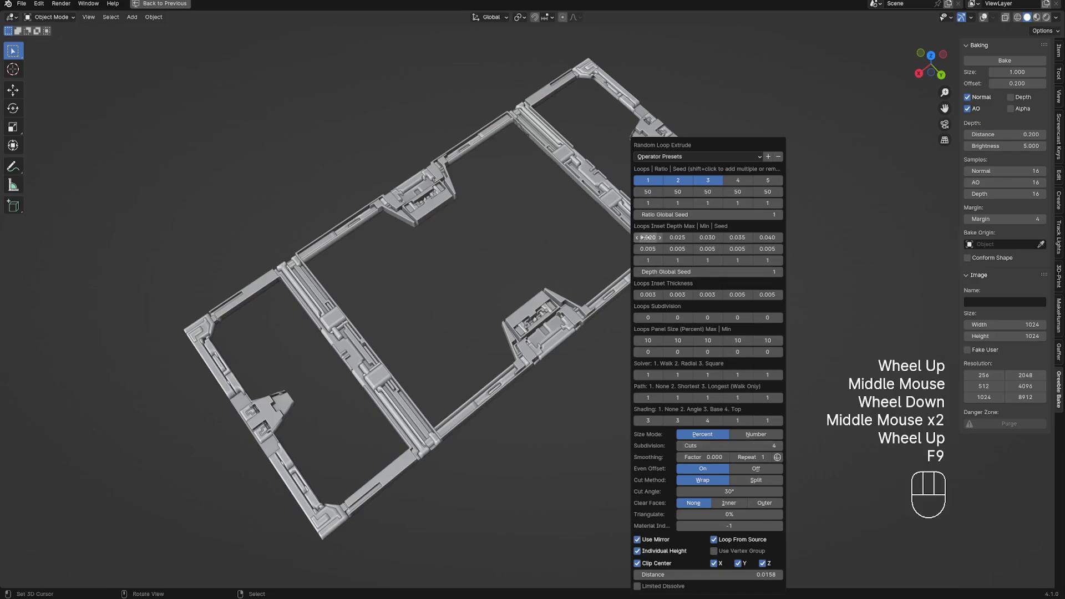
# Step: Set the maximum inset depths of the first three loops to 0.010, 0.015 and 0.020
pyautogui.press('Tab')
pyautogui.write('..01')
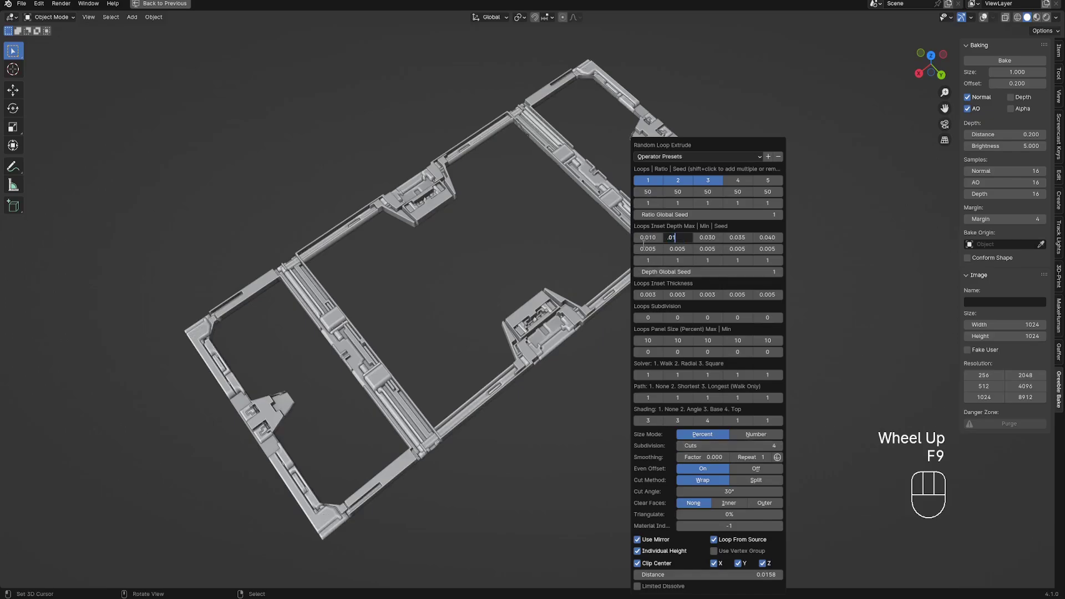
pyautogui.write('5')
pyautogui.press('Tab')
pyautogui.press('Return')
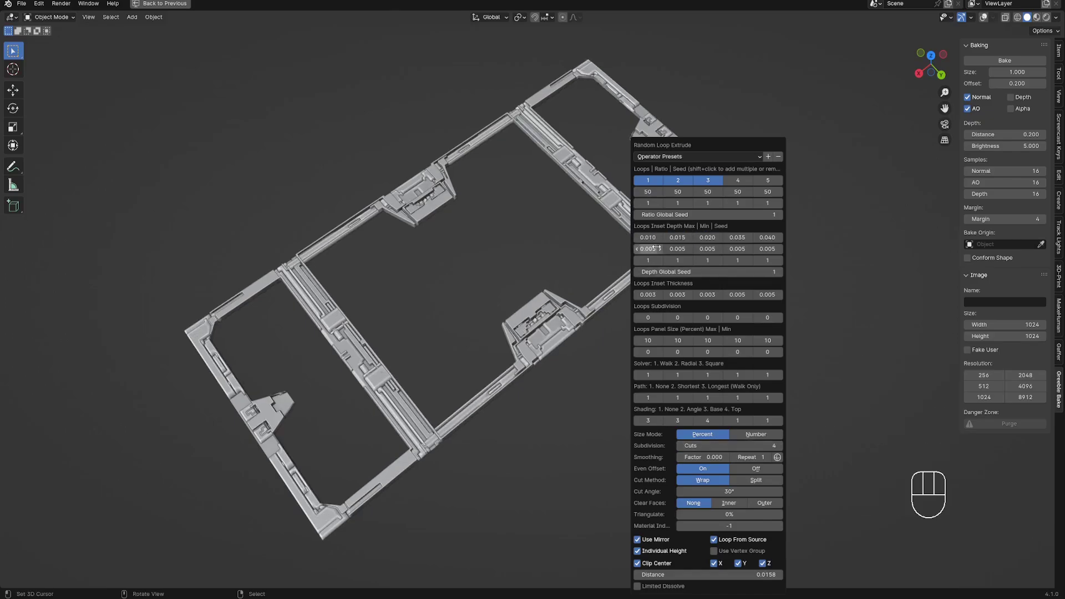
# Step: Cycle the Ratio Global Seed upward to get a different panel pattern, and show the viewport overlays again
pyautogui.keyDown('ctrl'); pyautogui.scroll(5, 688, 215); pyautogui.keyUp('ctrl')
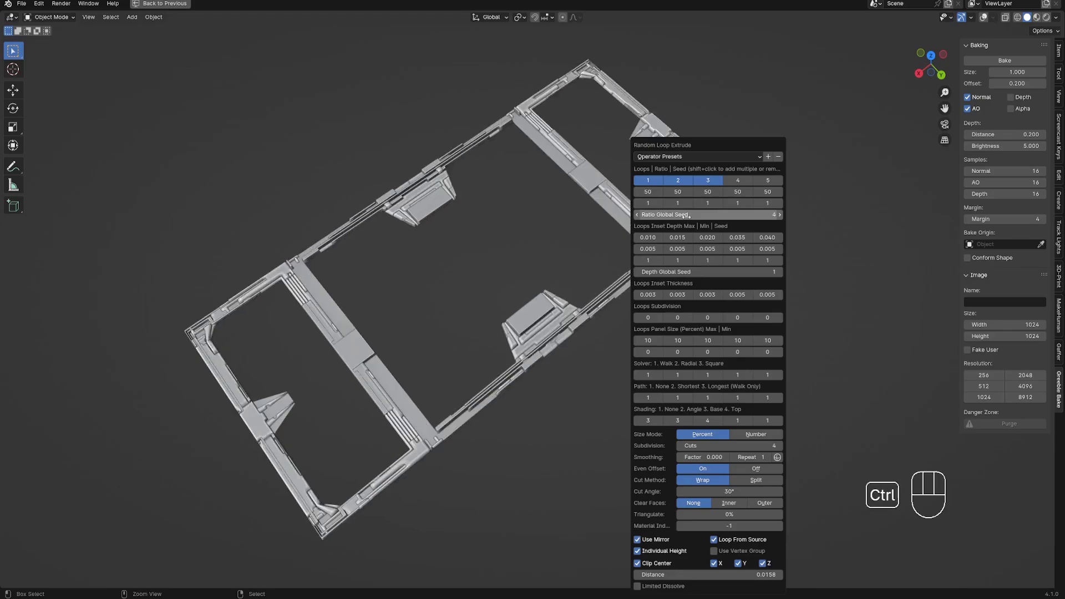
pyautogui.moveTo(688, 215); pyautogui.dragTo(534, 335, button='middle')
pyautogui.scroll(2, 534, 335)
pyautogui.hotkey('shift', 'alt', 'z')
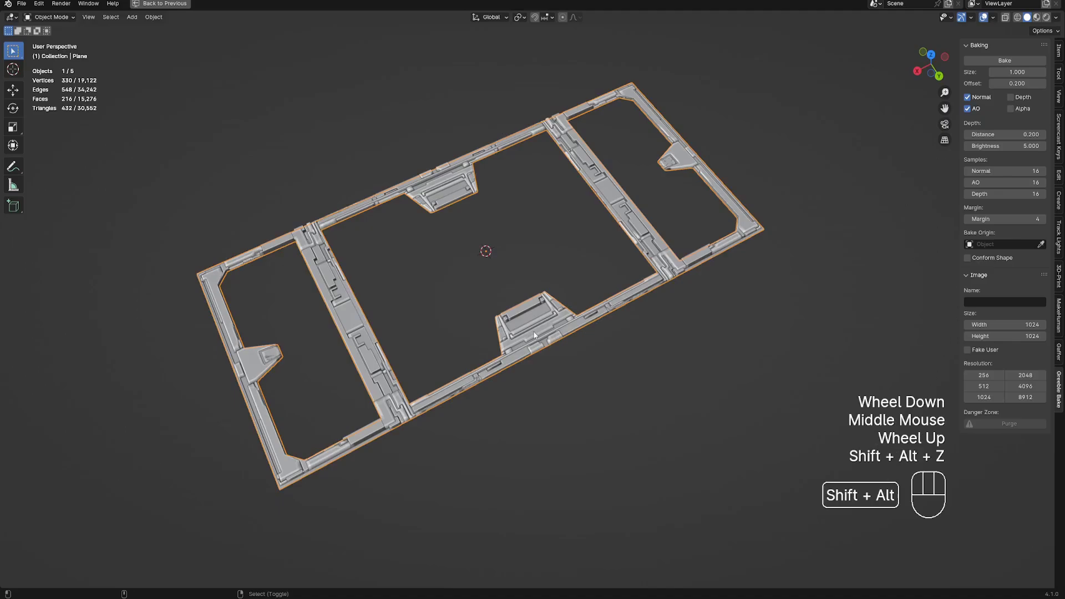
# Step: Box-select the base frame together with its extruded loop objects in wireframe, and return to solid shading
pyautogui.hotkey('shift', 'z')
pyautogui.keyDown('shift'); pyautogui.moveTo(599, 330); pyautogui.dragTo(610, 316, button='middle'); pyautogui.keyUp('shift')
pyautogui.hotkey('alt', 'a')
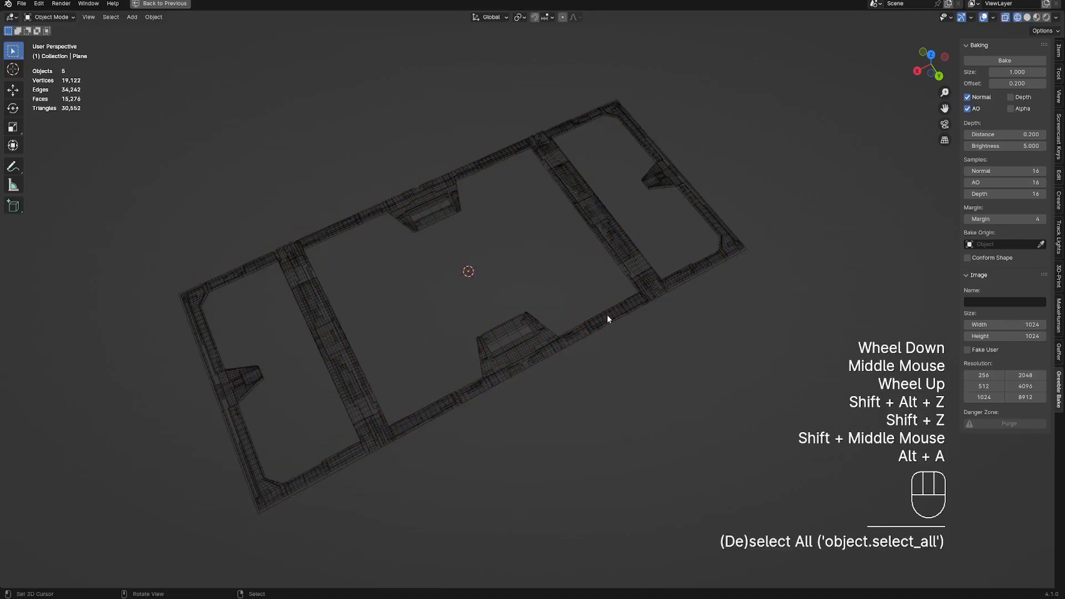
pyautogui.moveTo(583, 195); pyautogui.dragTo(688, 332)
pyautogui.hotkey('shift', 'z')
pyautogui.keyDown('shift'); pyautogui.moveTo(688, 332); pyautogui.dragTo(715, 340, button='middle'); pyautogui.keyUp('shift')
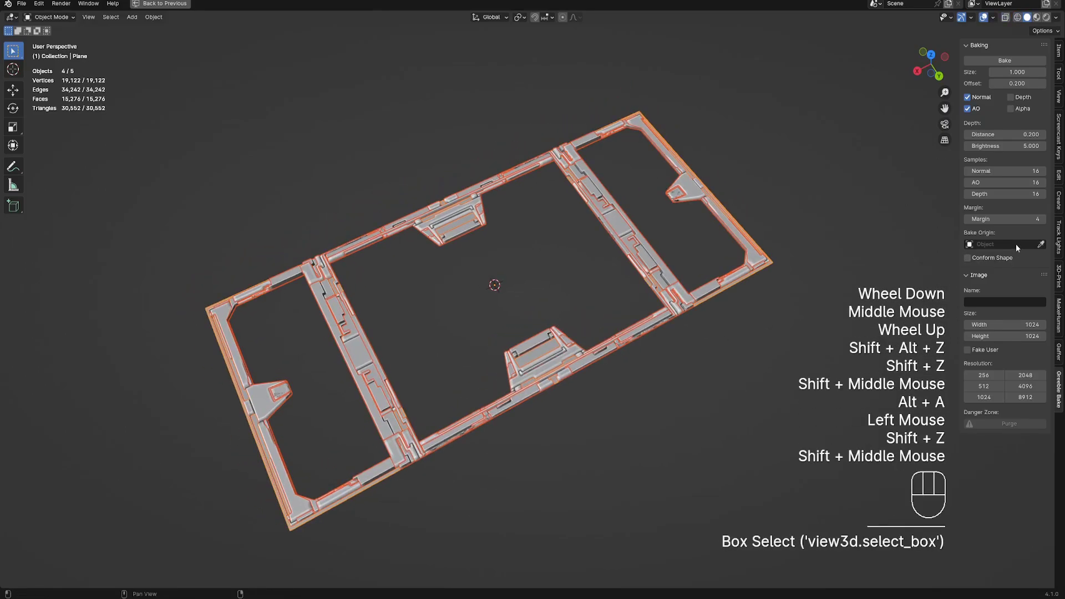
# Step: Set the Bake Origin to Plane and enable the Depth and Alpha maps in addition to Normal and AO
pyautogui.click(1017, 244)
pyautogui.click(982, 257)
pyautogui.scroll(-3, 621, 205)
pyautogui.moveTo(622, 206); pyautogui.dragTo(675, 299, button='middle')
pyautogui.scroll(-1, 686, 312)
pyautogui.moveTo(1010, 97); pyautogui.dragTo(1012, 113)
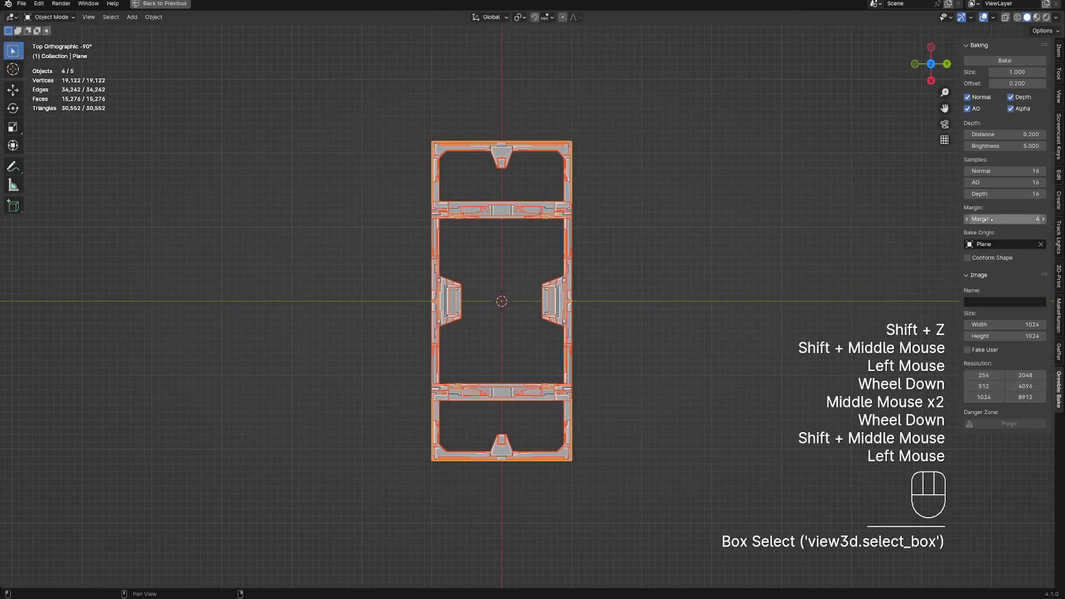
# Step: Restore the full workspace layout, enlarge the area below the viewport and turn it into an Image Editor
pyautogui.keyDown('shift'); pyautogui.moveTo(779, 260); pyautogui.dragTo(566, 501, button='middle'); pyautogui.keyUp('shift')
pyautogui.hotkey('ctrl', 'space')
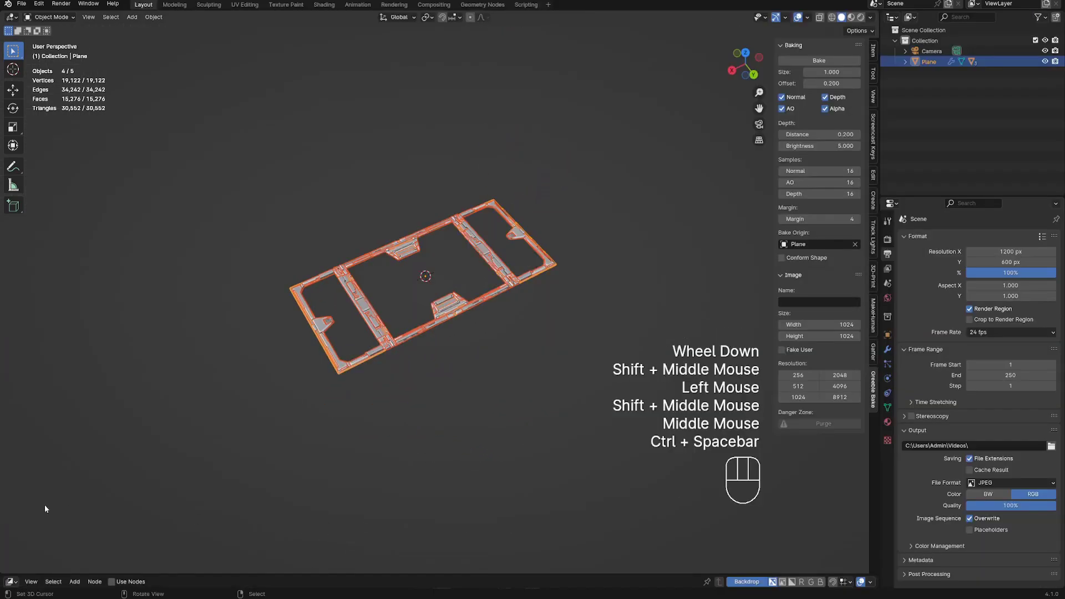
pyautogui.moveTo(284, 572); pyautogui.dragTo(294, 369)
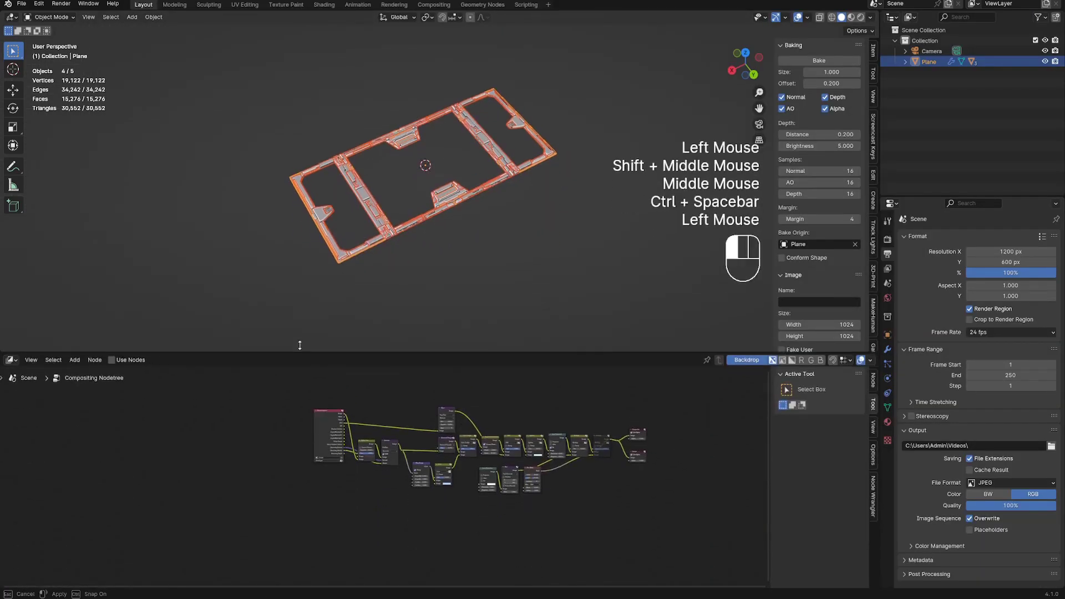
pyautogui.click(10, 381)
pyautogui.click(14, 420)
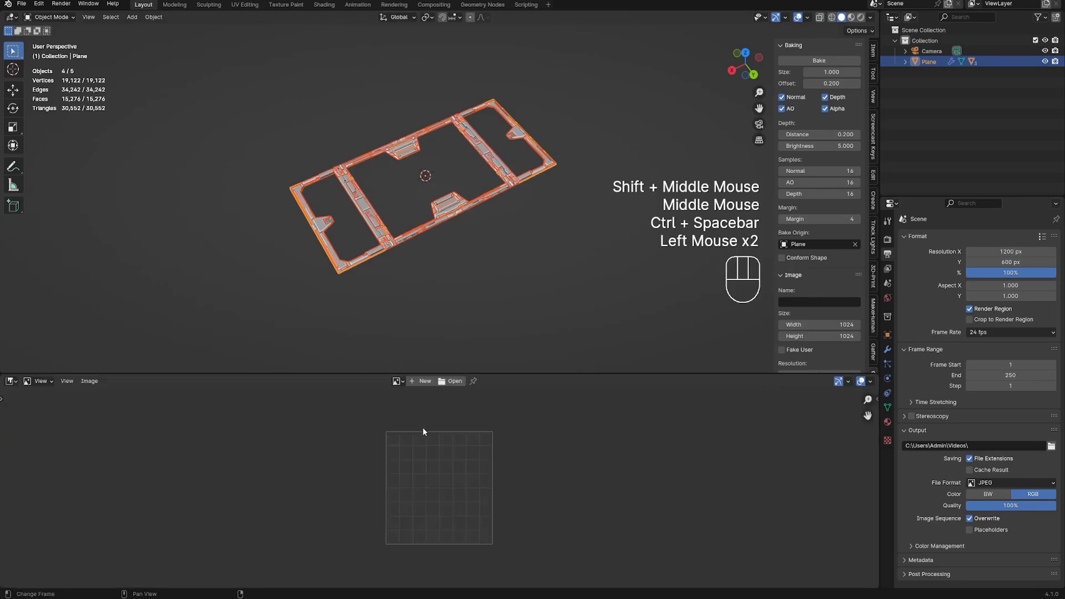
# Step: Bake the Normal, AO, Depth and Alpha maps of the selected frame objects without Conform Shape
pyautogui.scroll(1, 423, 430)
pyautogui.moveTo(424, 431); pyautogui.dragTo(442, 503, button='middle')
pyautogui.scroll(-1, 450, 440)
pyautogui.moveTo(450, 440); pyautogui.dragTo(463, 425, button='middle')
pyautogui.keyDown('shift'); pyautogui.moveTo(516, 203); pyautogui.dragTo(535, 218, button='middle'); pyautogui.keyUp('shift')
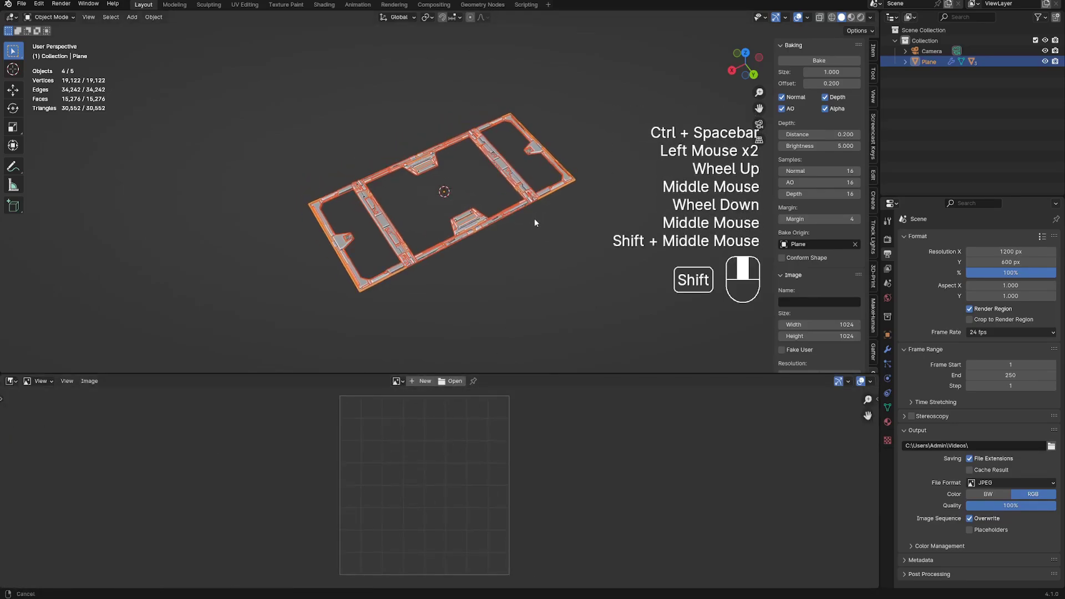
pyautogui.click(793, 59)
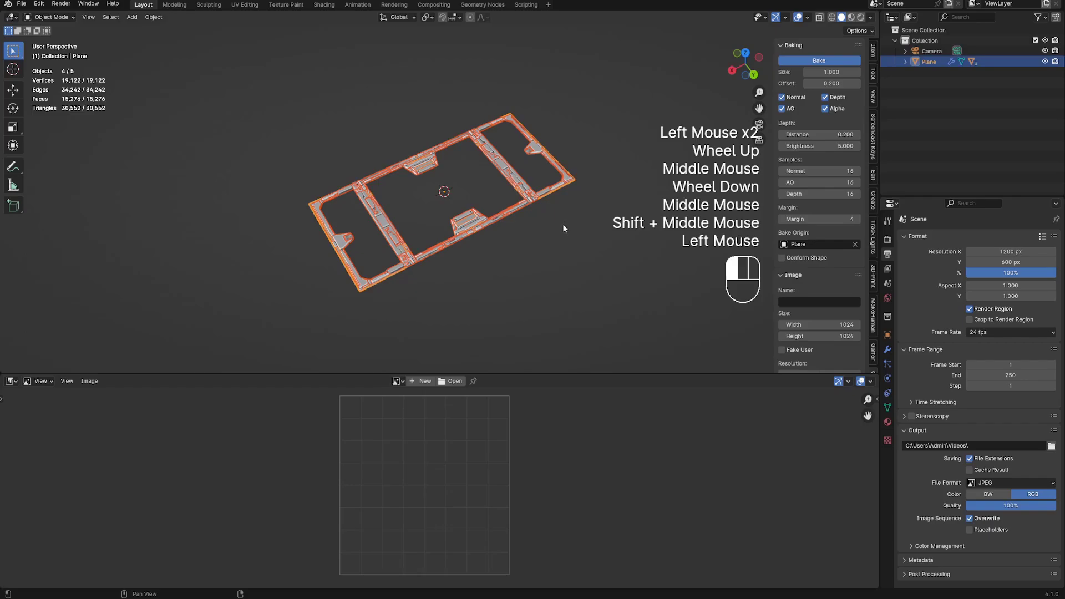
pyautogui.scroll(2, 562, 224)
pyautogui.scroll(-4, 371, 434)
pyautogui.scroll(1, 378, 435)
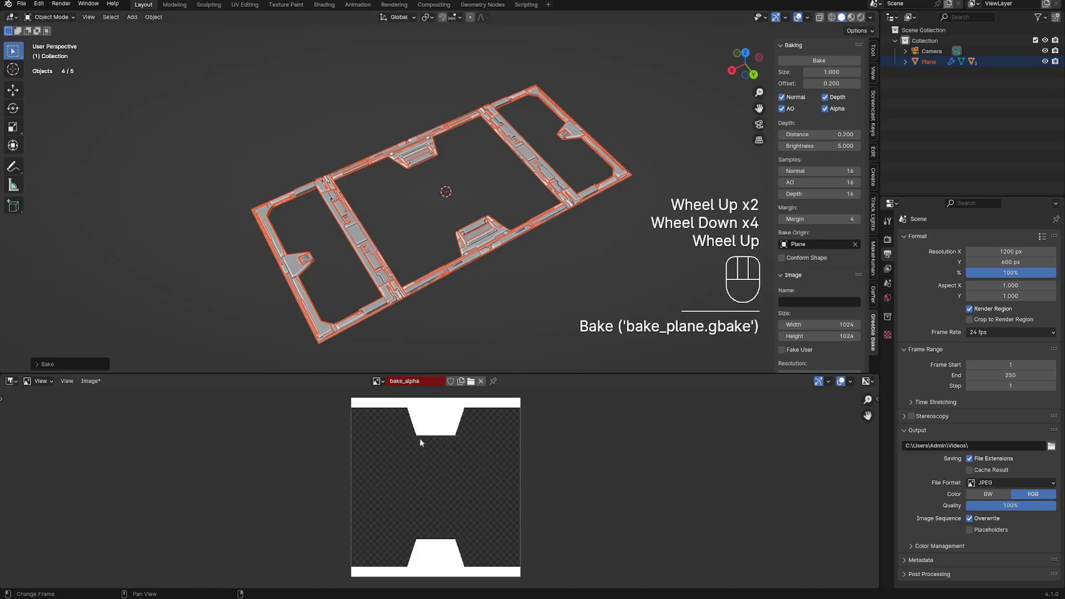
# Step: Purge the baked images
pyautogui.scroll(-3, 811, 338)
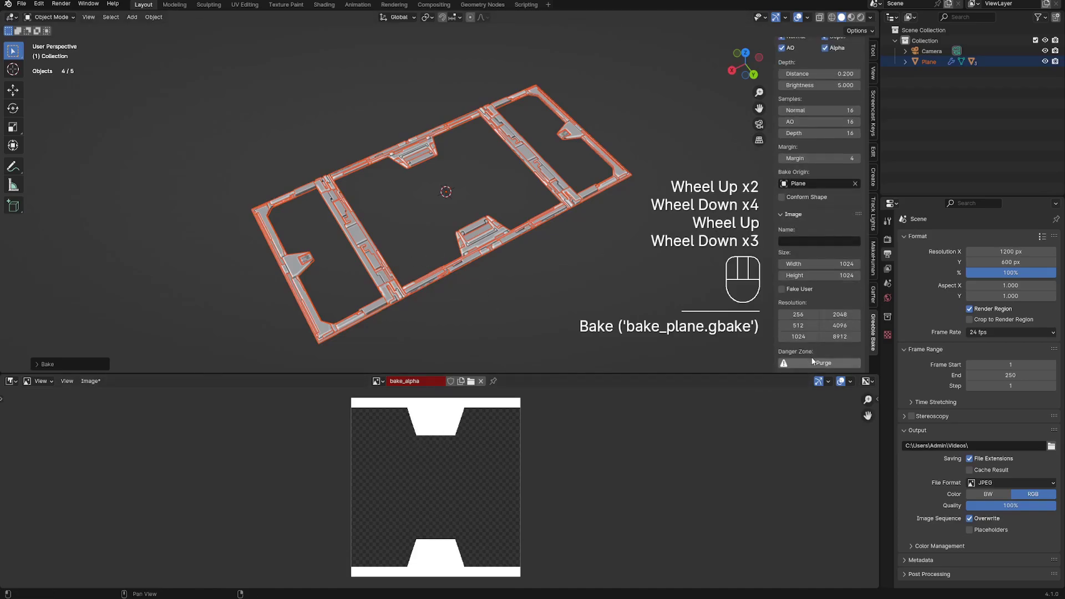
pyautogui.click(812, 361)
pyautogui.scroll(1, 468, 294)
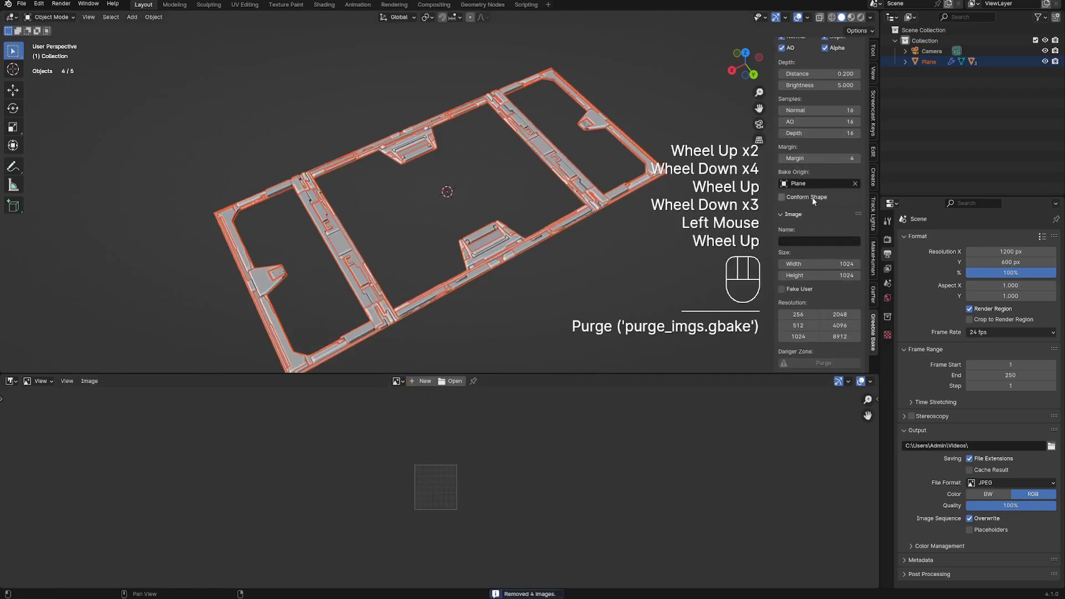
# Step: Enable Conform Shape and bake the Normal, AO, Depth and Alpha maps of the selected frame objects
pyautogui.click(782, 197)
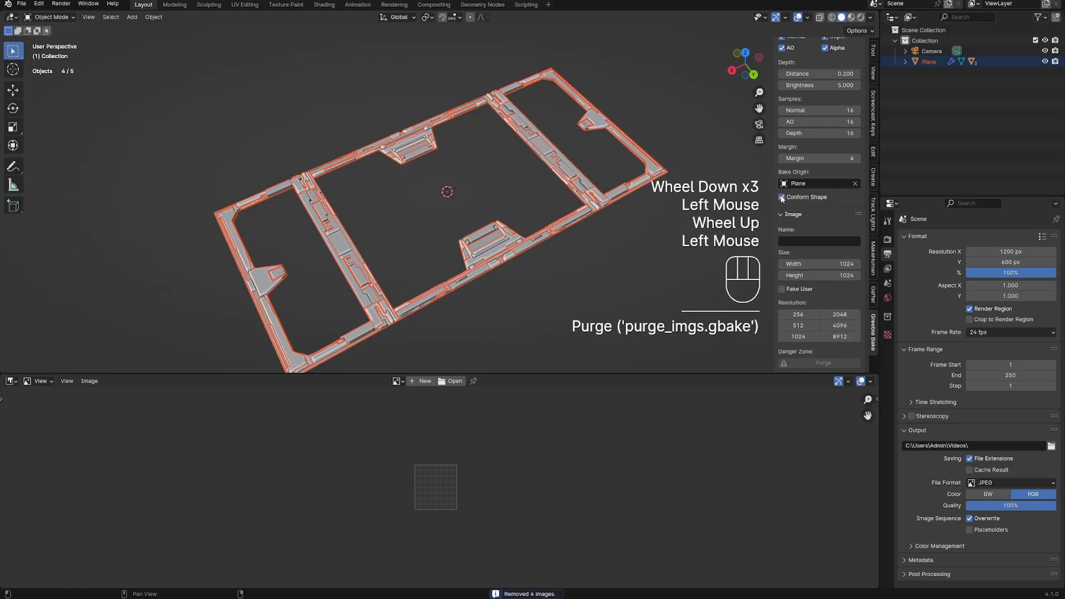
pyautogui.scroll(3, 807, 70)
pyautogui.click(806, 62)
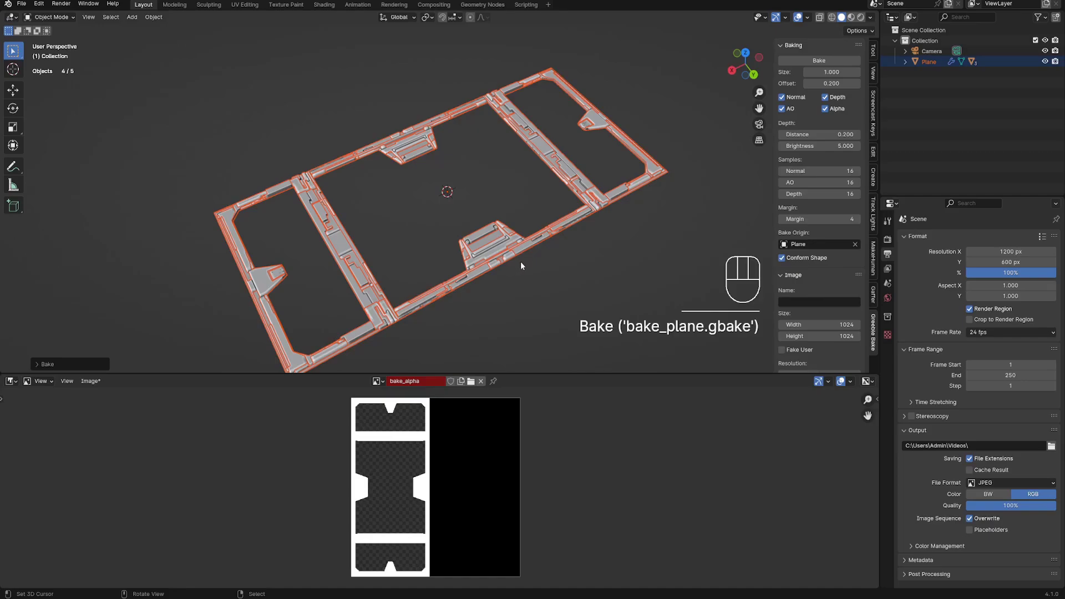
# Step: Display the baked AO map and the baked depth map and examine the panel detail in each
pyautogui.click(380, 381)
pyautogui.click(414, 420)
pyautogui.scroll(3, 414, 420)
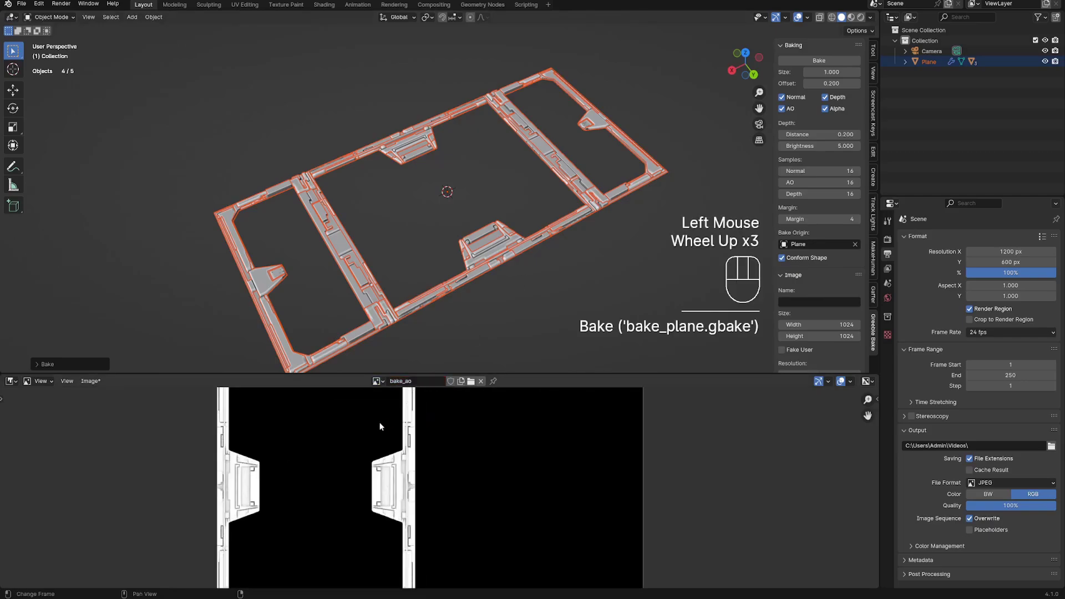
pyautogui.moveTo(377, 519); pyautogui.dragTo(506, 519, button='middle')
pyautogui.scroll(1, 481, 454)
pyautogui.scroll(-2, 436, 409)
pyautogui.click(379, 381)
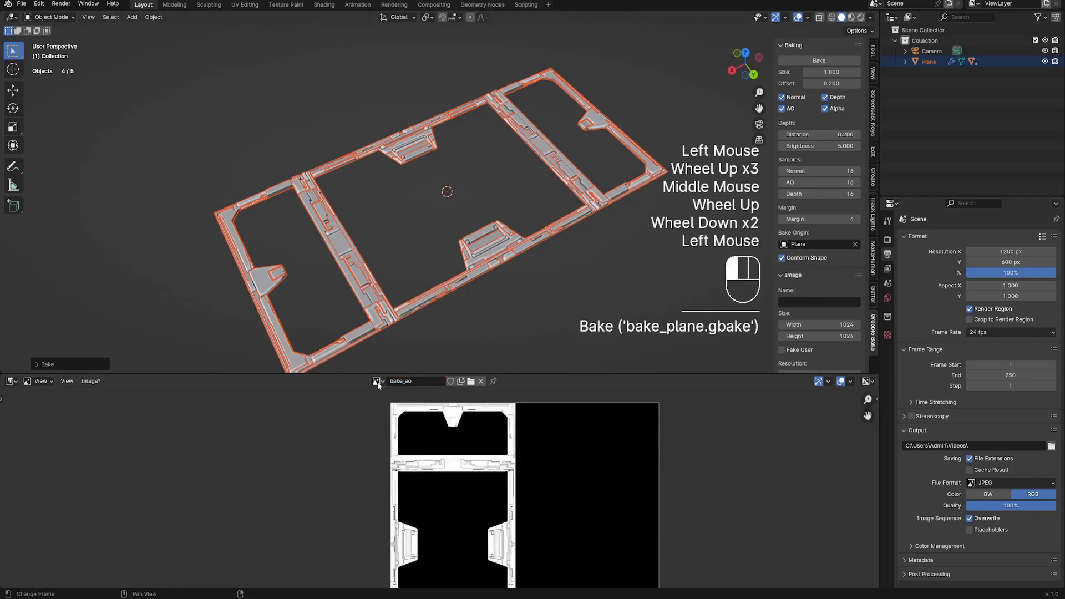
pyautogui.click(413, 431)
pyautogui.scroll(-1, 485, 547)
pyautogui.scroll(4, 478, 478)
pyautogui.moveTo(485, 546); pyautogui.dragTo(435, 513, button='middle')
pyautogui.scroll(-2, 435, 514)
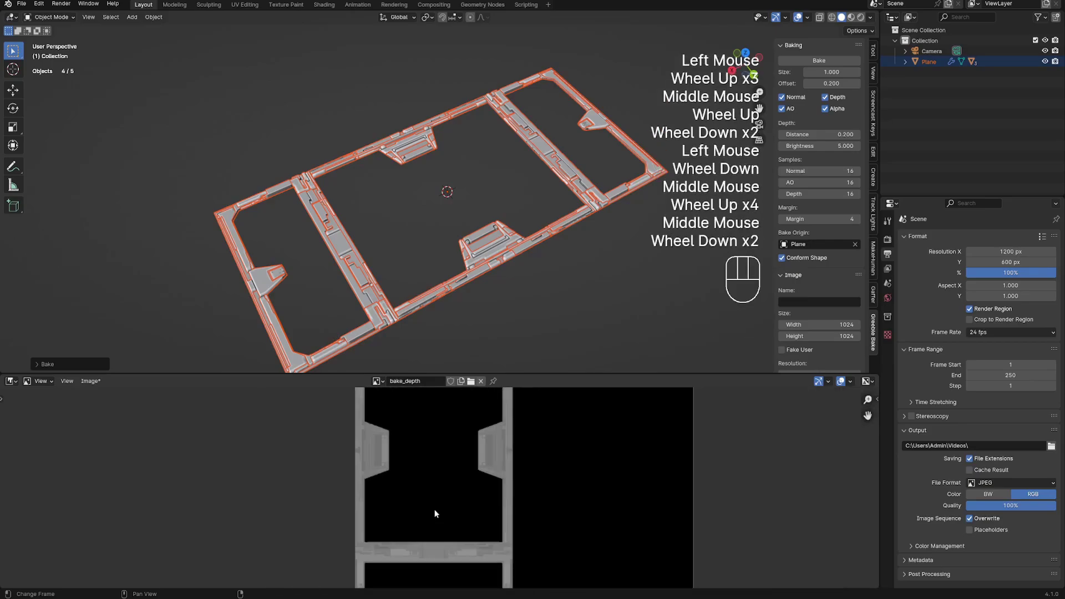
# Step: Display the baked normal map and examine its panel detail
pyautogui.click(378, 382)
pyautogui.click(382, 430)
pyautogui.scroll(-1, 482, 442)
pyautogui.scroll(3, 482, 442)
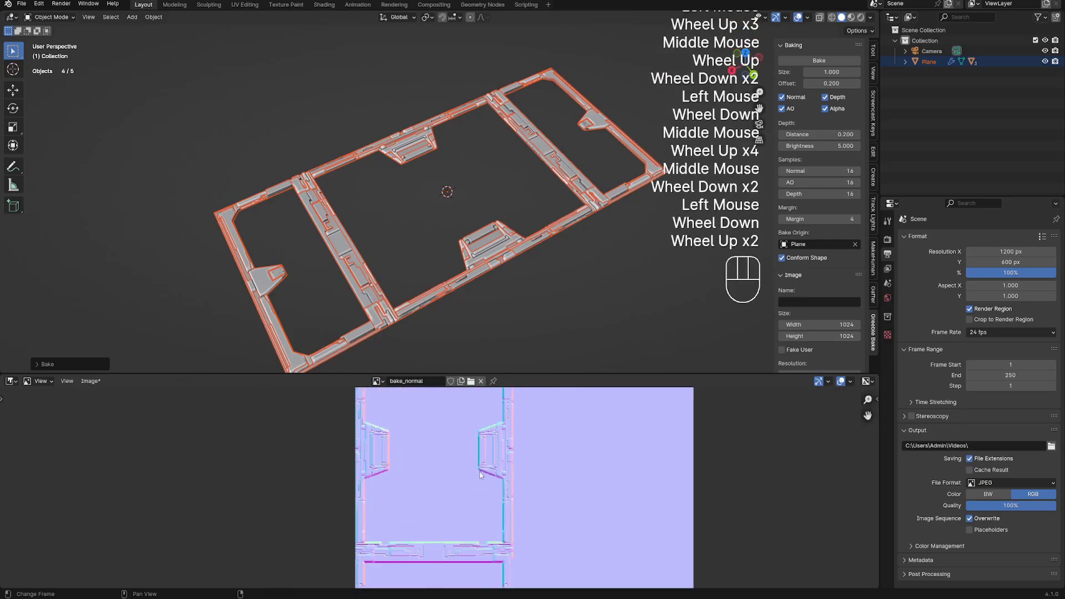
pyautogui.moveTo(482, 442); pyautogui.dragTo(477, 529, button='middle')
pyautogui.scroll(-2, 480, 558)
pyautogui.scroll(1, 478, 527)
pyautogui.scroll(-2, 597, 224)
# Step: Duplicate the Plane frame object and move the copy about 4.6 m along negative X, beside the detailed frame
pyautogui.keyDown('shift'); pyautogui.moveTo(596, 224); pyautogui.dragTo(501, 256, button='middle'); pyautogui.keyUp('shift')
pyautogui.moveTo(501, 255); pyautogui.dragTo(491, 192, button='middle')
pyautogui.click(938, 62)
pyautogui.scroll(2, 491, 192)
pyautogui.hotkey('shift', 'd')
pyautogui.press('x')
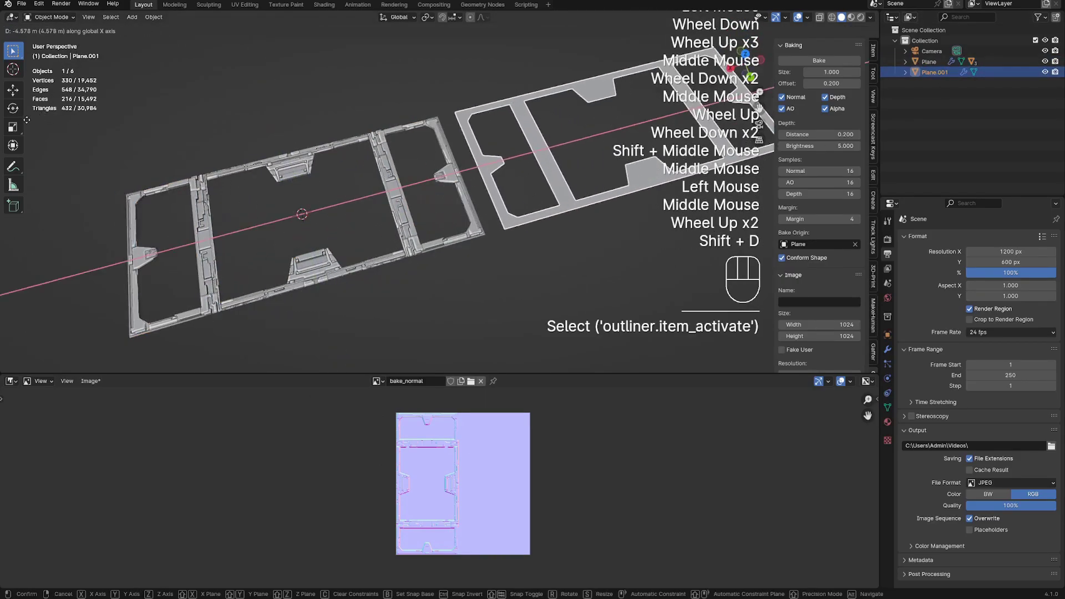
pyautogui.click(14, 127)
pyautogui.keyDown('shift'); pyautogui.moveTo(551, 233); pyautogui.dragTo(490, 224, button='middle'); pyautogui.keyUp('shift')
pyautogui.scroll(1, 490, 224)
pyautogui.rightClick(490, 224)
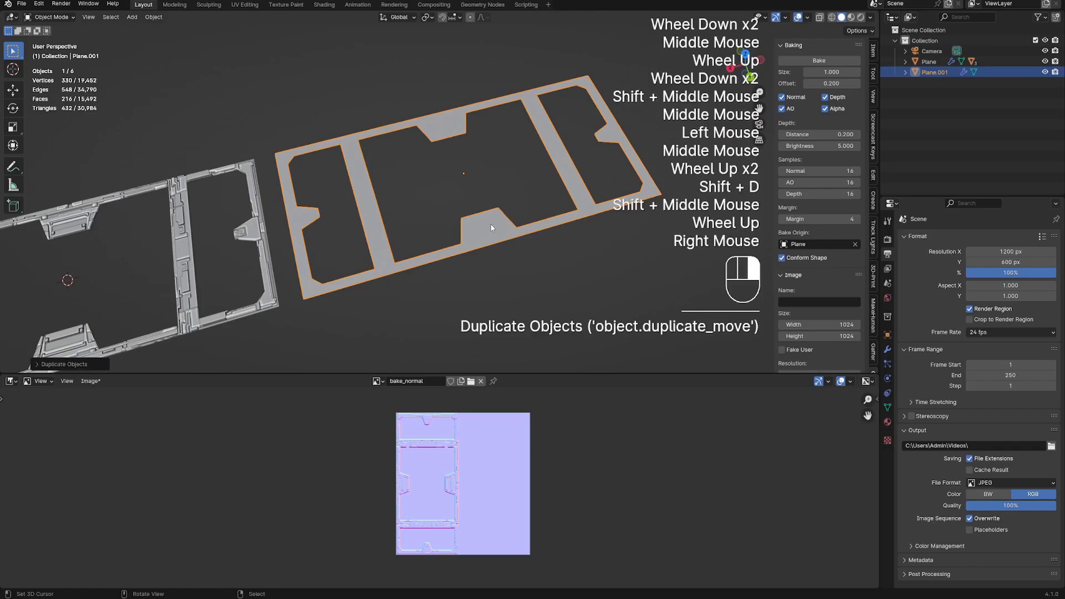
# Step: Apply the frame copy's modifiers, select its entire mesh and unwrap the UVs
pyautogui.press('Tab')
pyautogui.press('Tab')
pyautogui.hotkey('shift', 'ctrl', 'x')
pyautogui.press('Tab')
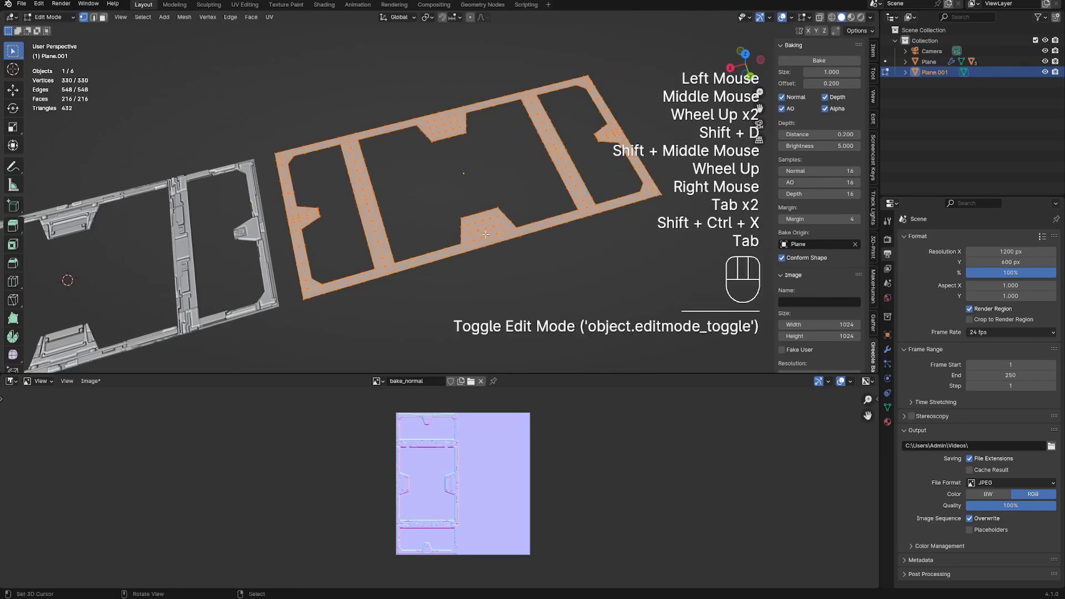
pyautogui.press('u')
pyautogui.click(486, 205)
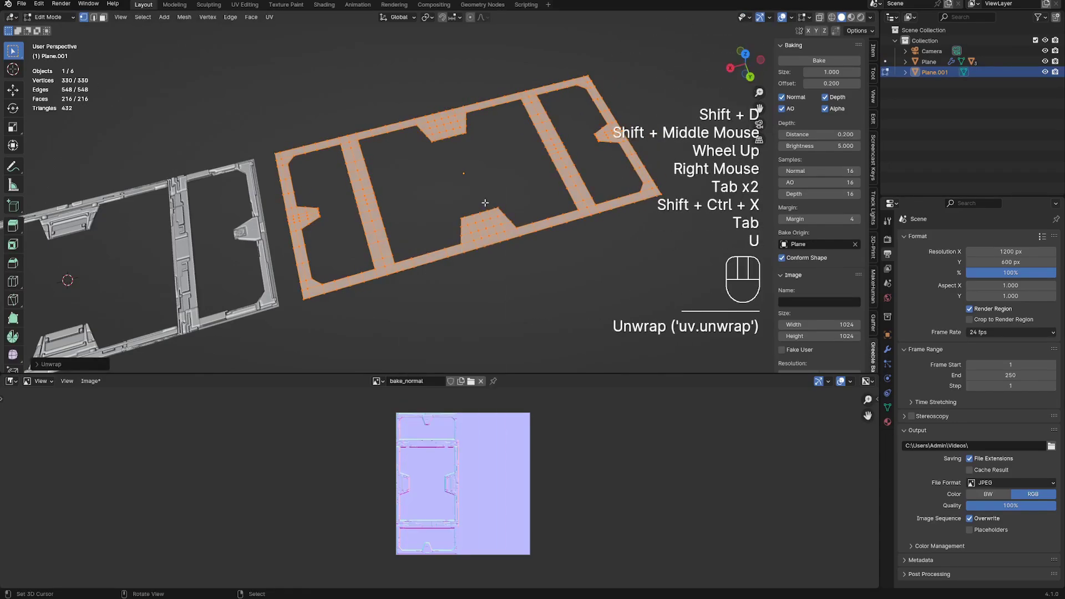
pyautogui.press('Tab')
pyautogui.press('Tab')
pyautogui.press('a')
pyautogui.press('u')
pyautogui.click(485, 203)
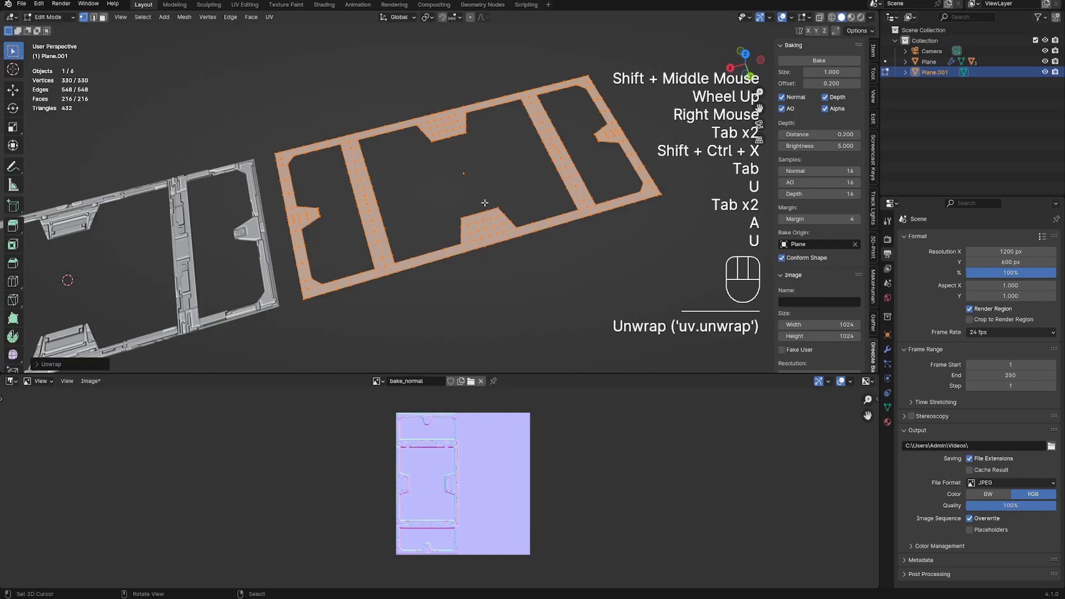
pyautogui.press('a')
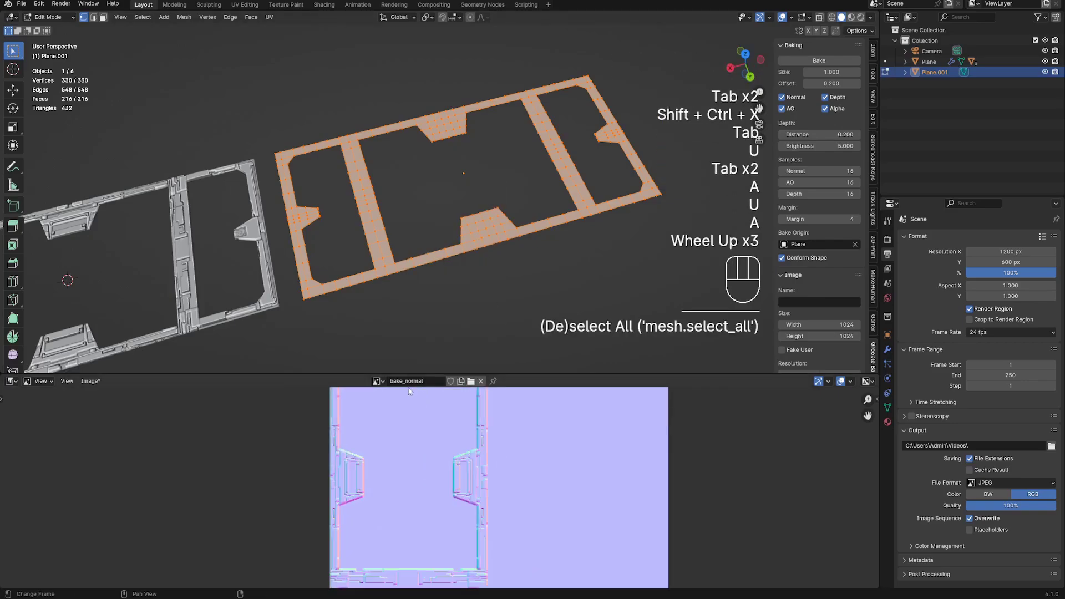
# Step: Switch the Image Editor to a UV Editor, examine the copy's unwrapped layout and return to Object Mode
pyautogui.click(10, 382)
pyautogui.click(33, 433)
pyautogui.scroll(1, 489, 464)
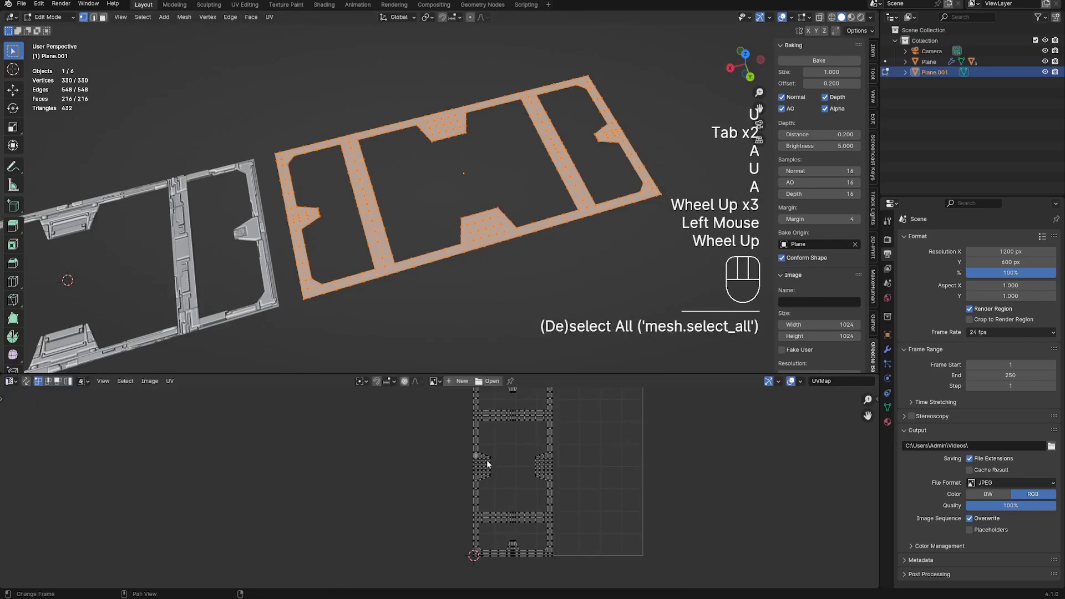
pyautogui.press('a')
pyautogui.moveTo(488, 463); pyautogui.dragTo(450, 490, button='middle')
pyautogui.press('Tab')
pyautogui.scroll(-1, 488, 261)
pyautogui.moveTo(487, 261); pyautogui.dragTo(479, 331, button='middle')
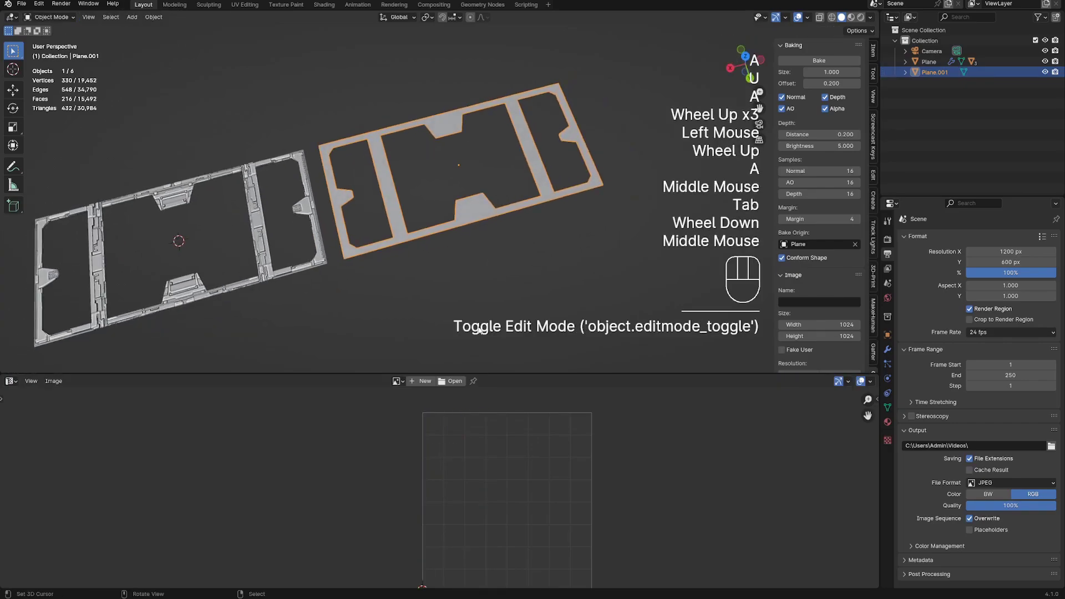
# Step: Change the area below the viewport to the Shader Editor and hide every object except the frame copy
pyautogui.click(10, 381)
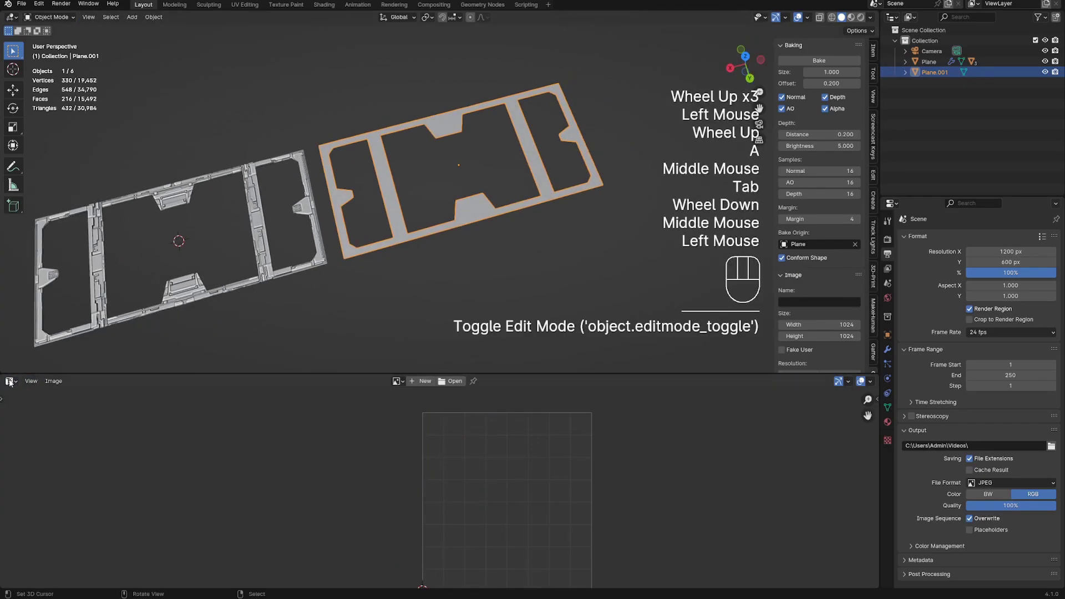
pyautogui.click(9, 381)
pyautogui.click(35, 475)
pyautogui.rightClick(462, 223)
pyautogui.hotkey('shift', 'h')
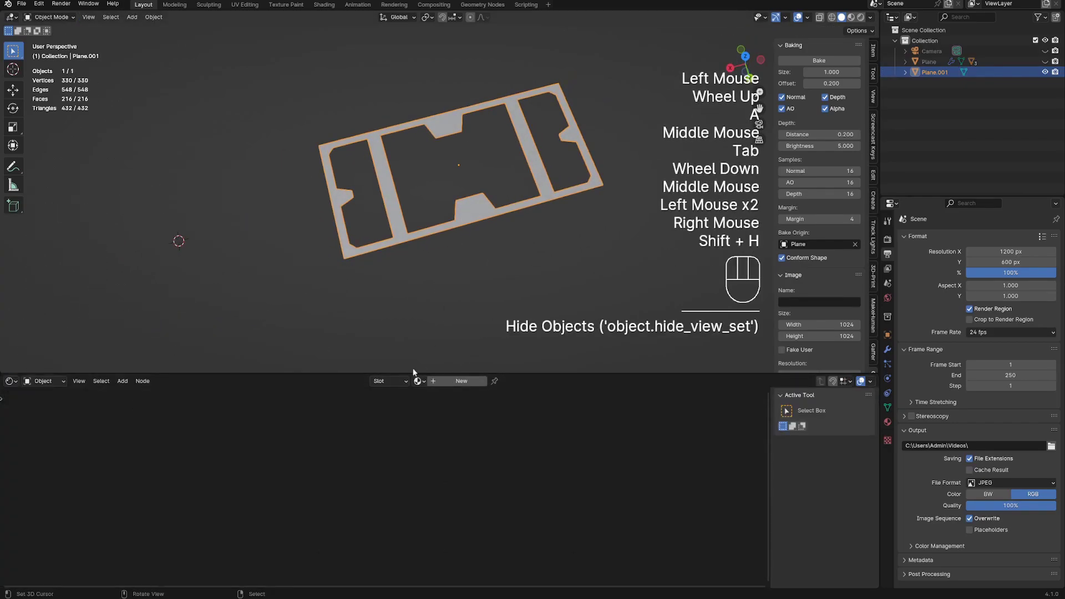
# Step: Create a new material for the frame copy and bring its nodes into view
pyautogui.click(430, 381)
pyautogui.scroll(-1, 283, 526)
pyautogui.moveTo(283, 527); pyautogui.dragTo(499, 460, button='middle')
pyautogui.scroll(3, 349, 505)
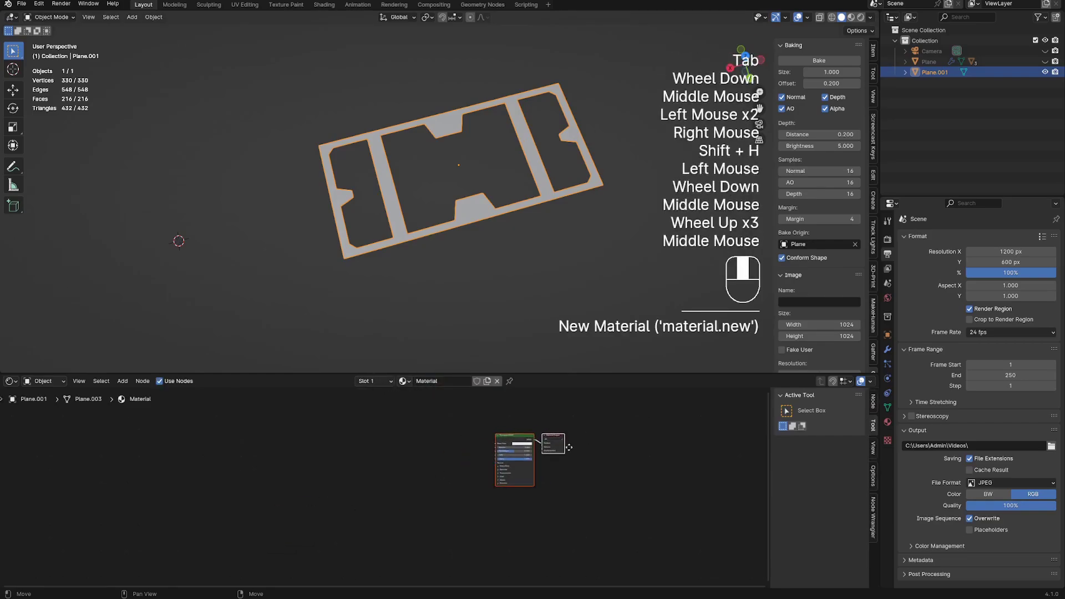
# Step: Enable the HDRI handler for the World and choose the Kloofendal 38d Partly Cloudy environment
pyautogui.scroll(3, 488, 477)
pyautogui.moveTo(482, 268); pyautogui.dragTo(533, 256, button='middle')
pyautogui.scroll(1, 532, 255)
pyautogui.keyDown('shift'); pyautogui.moveTo(532, 255); pyautogui.dragTo(580, 239, button='middle'); pyautogui.keyUp('shift')
pyautogui.scroll(1, 581, 239)
pyautogui.click(889, 299)
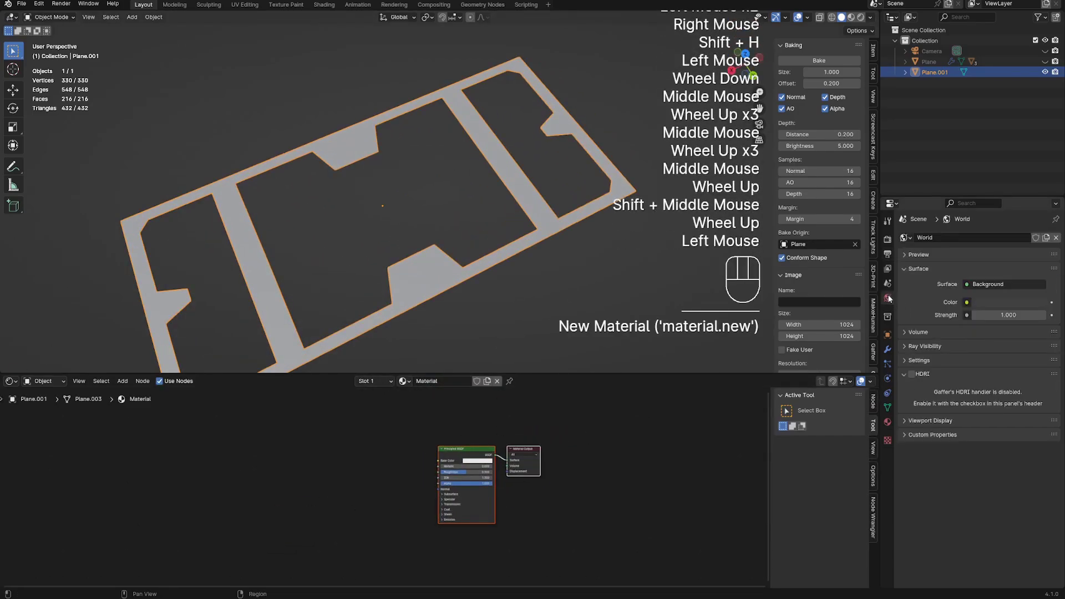
pyautogui.click(911, 374)
pyautogui.click(979, 453)
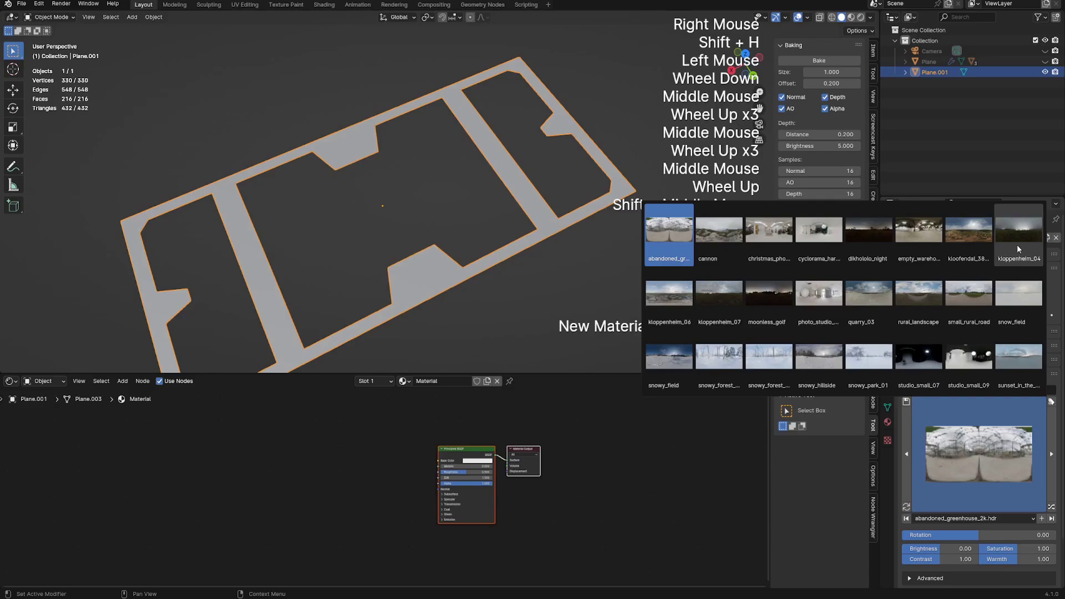
pyautogui.scroll(-1, 422, 208)
pyautogui.keyDown('shift'); pyautogui.moveTo(422, 209); pyautogui.dragTo(444, 200, button='middle'); pyautogui.keyUp('shift')
pyautogui.scroll(1, 444, 200)
# Step: Add an image texture setup with mapping to the Principled BSDF and assign it the bake_depth image
pyautogui.scroll(2, 484, 445)
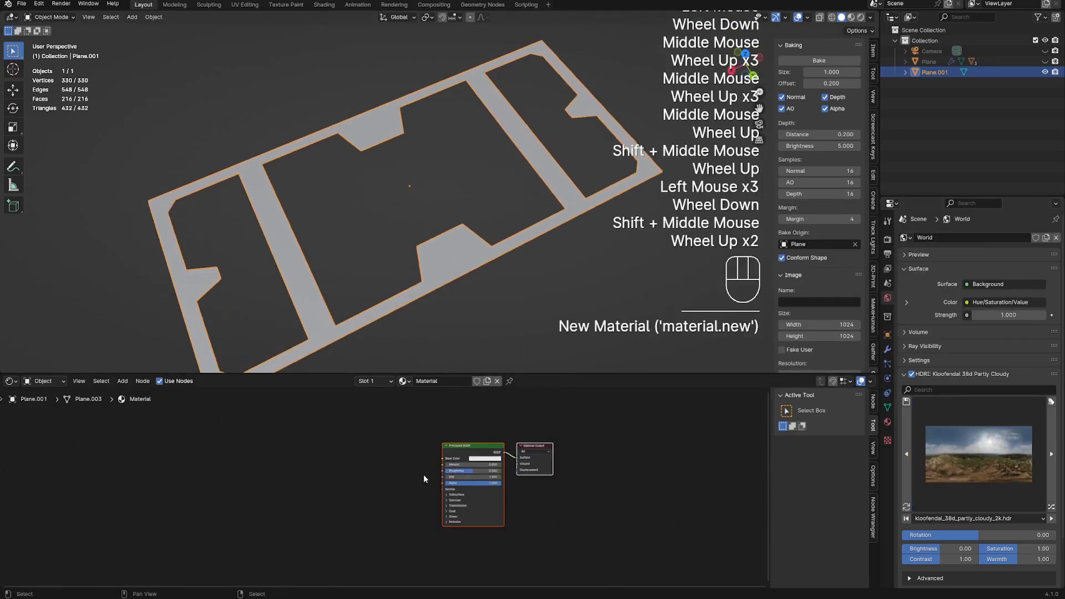
pyautogui.click(484, 445)
pyautogui.hotkey('ctrl', 't')
pyautogui.scroll(3, 405, 527)
pyautogui.click(370, 469)
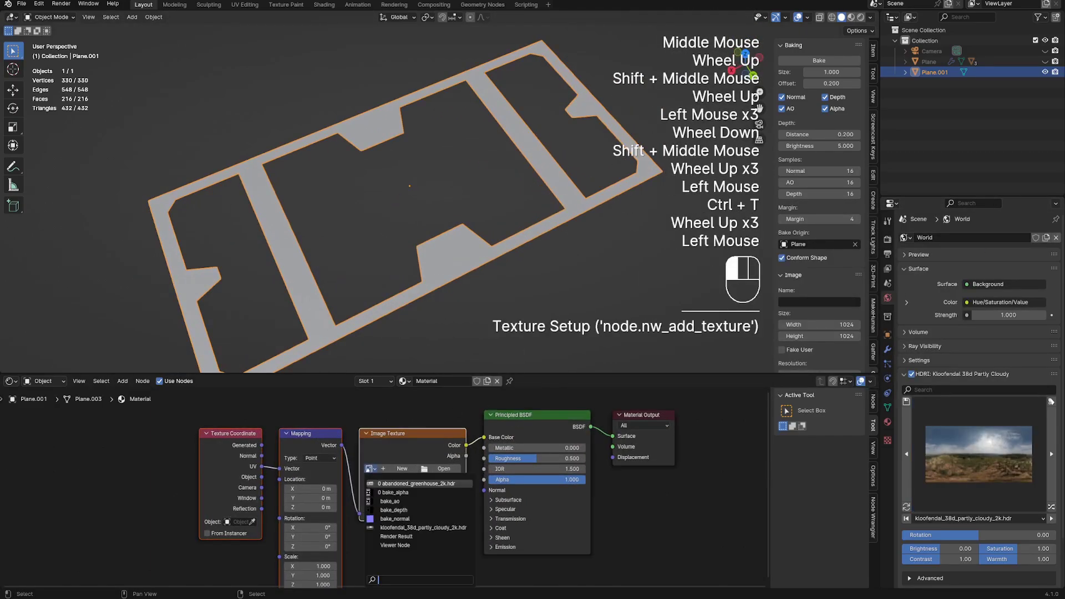
pyautogui.click(370, 510)
pyautogui.scroll(-5, 333, 505)
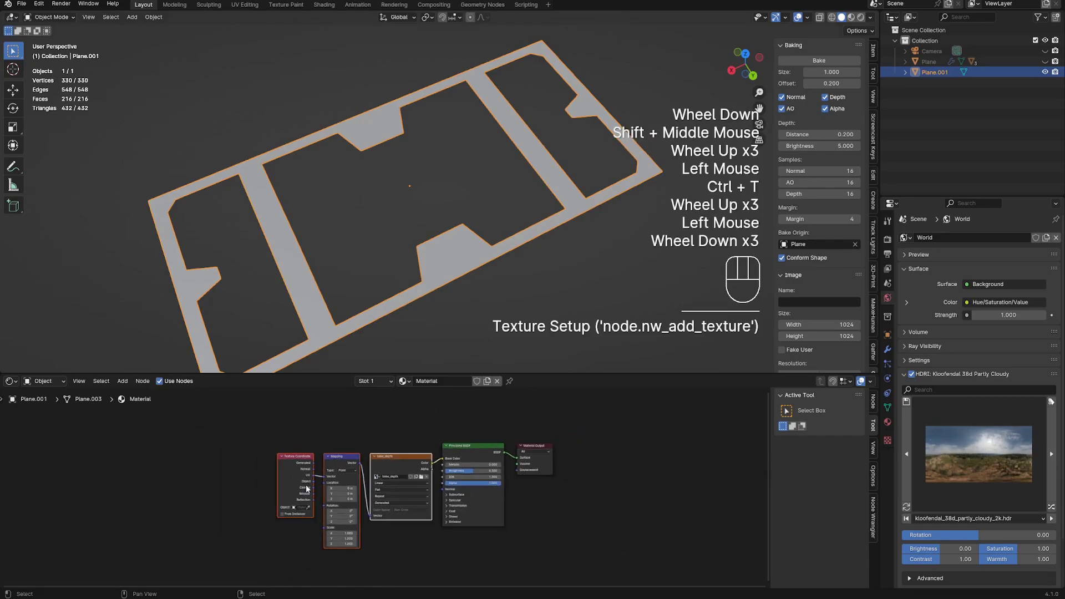
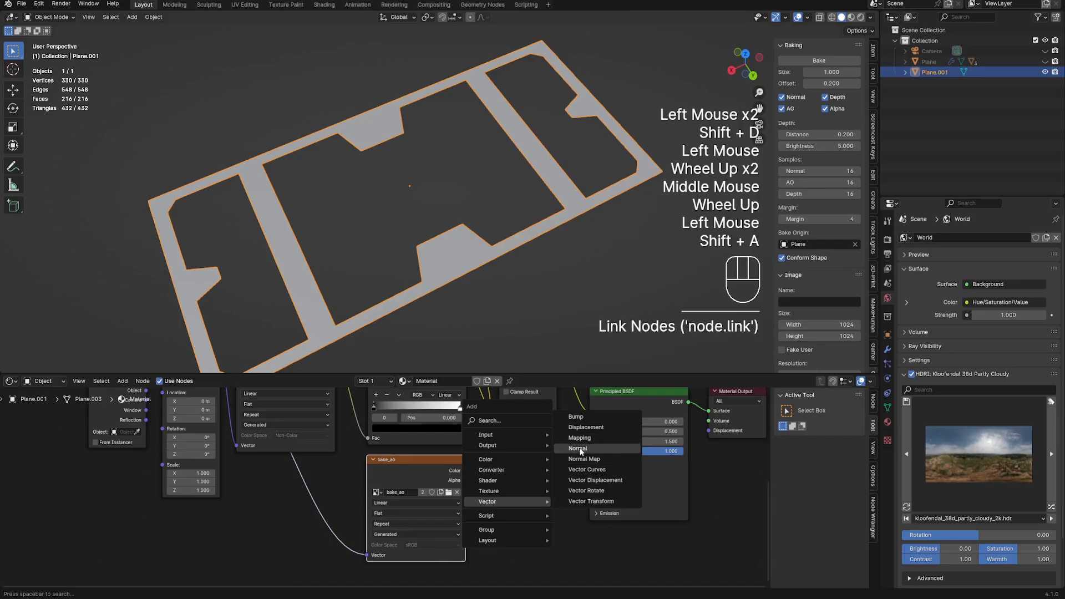
# Step: Insert a Normal Map node between the lower image texture and the Principled BSDF Normal input, and switch that texture to bake_normal
pyautogui.click(583, 459)
pyautogui.click(501, 456)
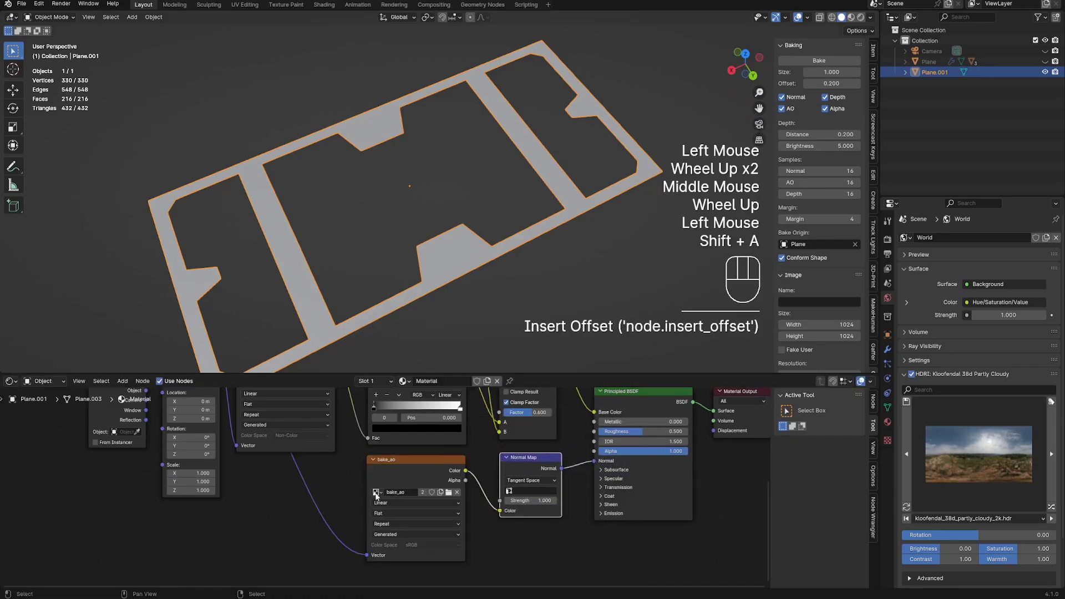
pyautogui.click(376, 492)
pyautogui.click(387, 426)
pyautogui.scroll(-2, 488, 497)
pyautogui.moveTo(488, 497); pyautogui.dragTo(383, 522, button='middle')
pyautogui.moveTo(540, 457); pyautogui.dragTo(553, 456)
# Step: Show the frame copy in Rendered shading with the viewport overlays hidden
pyautogui.scroll(-1, 519, 283)
pyautogui.keyDown('shift'); pyautogui.moveTo(519, 282); pyautogui.dragTo(524, 268, button='middle'); pyautogui.keyUp('shift')
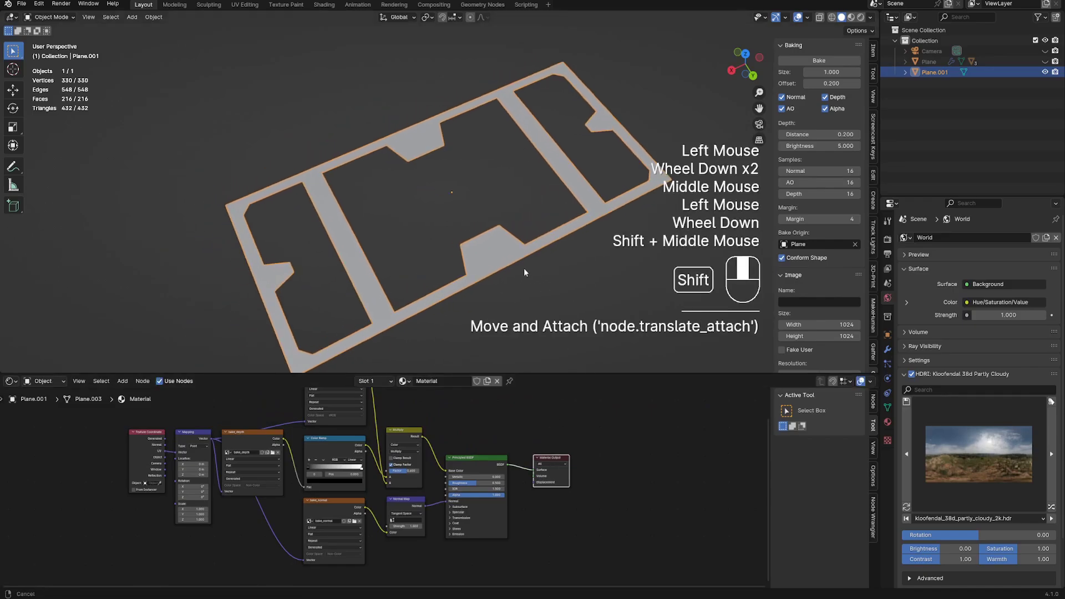
pyautogui.scroll(1, 500, 268)
pyautogui.press('z')
pyautogui.click(555, 231)
pyautogui.moveTo(556, 231)
pyautogui.mouseDown(button='middle')
pyautogui.moveTo(582, 216)
pyautogui.moveTo(537, 251)
pyautogui.mouseUp(button='middle')
pyautogui.hotkey('shift', 'alt', 'z')
pyautogui.scroll(1, 537, 251)
pyautogui.moveTo(408, 526); pyautogui.dragTo(434, 514, button='middle')
pyautogui.scroll(3, 434, 513)
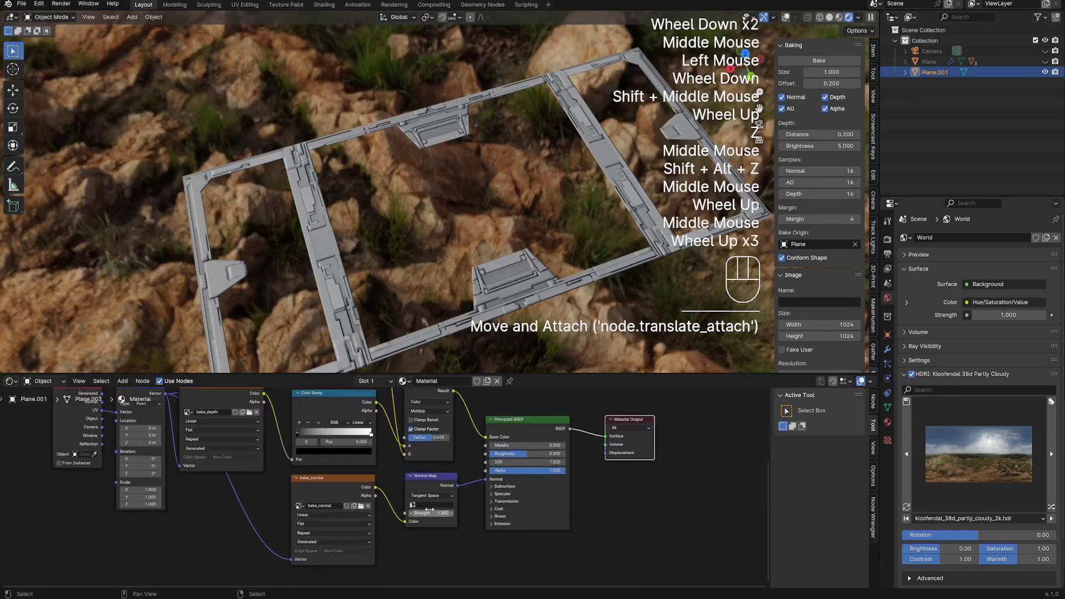
pyautogui.moveTo(433, 513)
pyautogui.mouseDown()
pyautogui.moveTo(478, 514)
pyautogui.moveTo(432, 514)
pyautogui.mouseUp()
pyautogui.scroll(-1, 452, 228)
pyautogui.moveTo(532, 244)
pyautogui.mouseDown(button='middle')
pyautogui.moveTo(452, 227)
pyautogui.moveTo(535, 226)
pyautogui.mouseUp(button='middle')
# Step: Enable Transparent under the render Film settings to hide the HDRI background
pyautogui.click(888, 239)
pyautogui.scroll(-2, 910, 483)
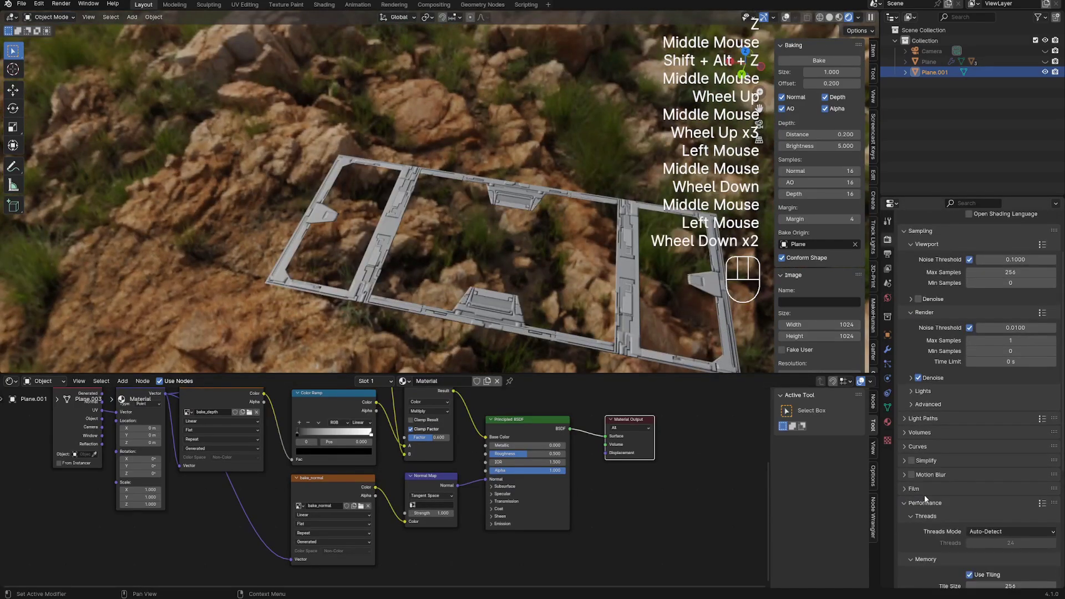
pyautogui.click(925, 495)
pyautogui.scroll(-2, 920, 488)
pyautogui.click(918, 481)
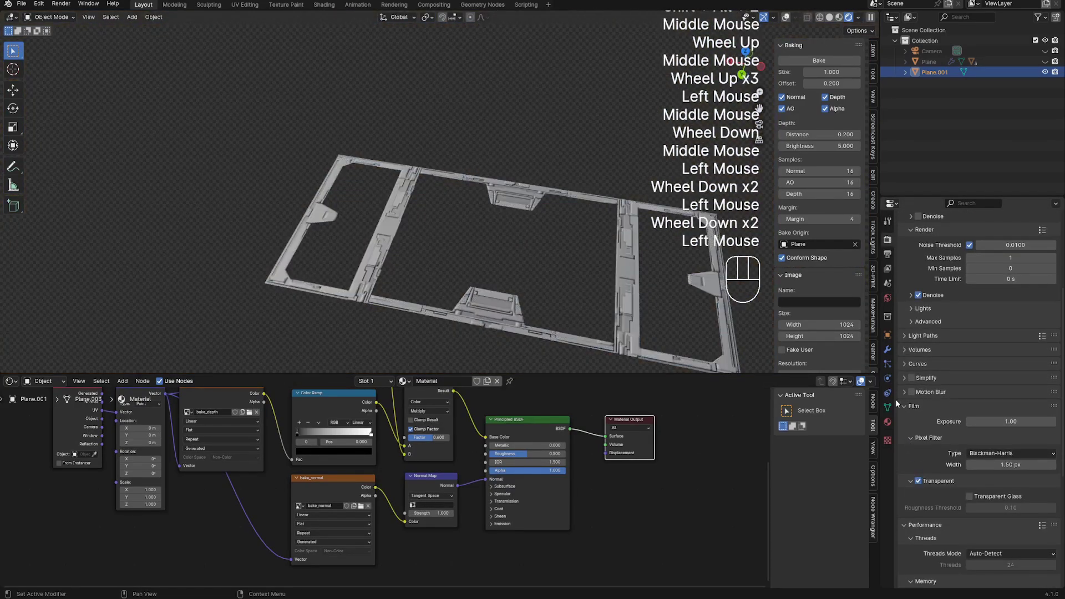
# Step: Set the Principled BSDF Metallic value to 1.000
pyautogui.click(888, 298)
pyautogui.moveTo(499, 233); pyautogui.dragTo(533, 261, button='middle')
pyautogui.scroll(1, 475, 245)
pyautogui.moveTo(533, 261); pyautogui.dragTo(522, 266, button='middle')
pyautogui.moveTo(466, 477); pyautogui.dragTo(487, 521, button='middle')
pyautogui.moveTo(550, 490); pyautogui.dragTo(627, 490)
# Step: Examine the rendered metallic frame from several angles to judge how the baked detail catches the light
pyautogui.moveTo(511, 316); pyautogui.dragTo(527, 296, button='middle')
pyautogui.scroll(-1, 527, 297)
pyautogui.moveTo(527, 296); pyautogui.dragTo(433, 312, button='middle')
pyautogui.scroll(-1, 536, 287)
pyautogui.scroll(-1, 436, 310)
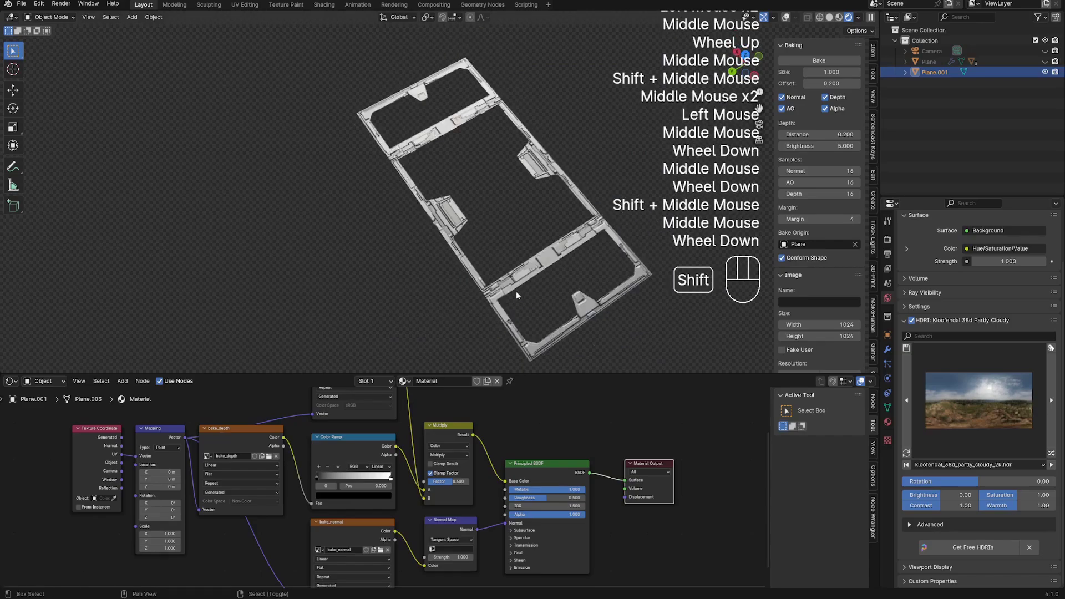
pyautogui.keyDown('shift'); pyautogui.moveTo(516, 295); pyautogui.dragTo(513, 293, button='middle'); pyautogui.keyUp('shift')
pyautogui.moveTo(513, 292)
pyautogui.mouseDown(button='middle')
pyautogui.moveTo(524, 284)
pyautogui.moveTo(508, 261)
pyautogui.moveTo(515, 271)
pyautogui.moveTo(502, 283)
pyautogui.mouseUp(button='middle')
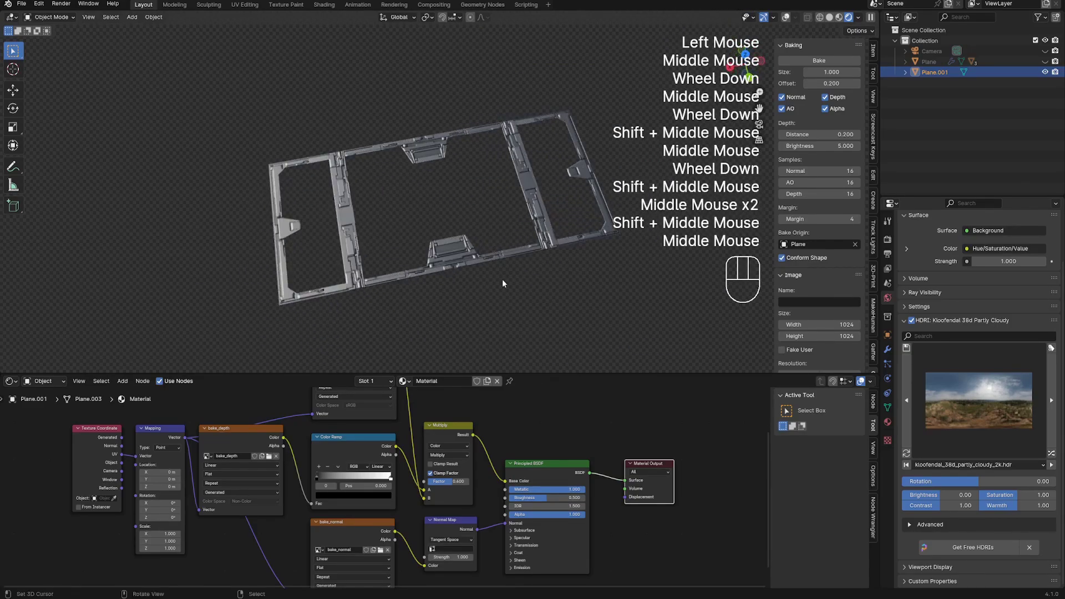
pyautogui.scroll(1, 486, 270)
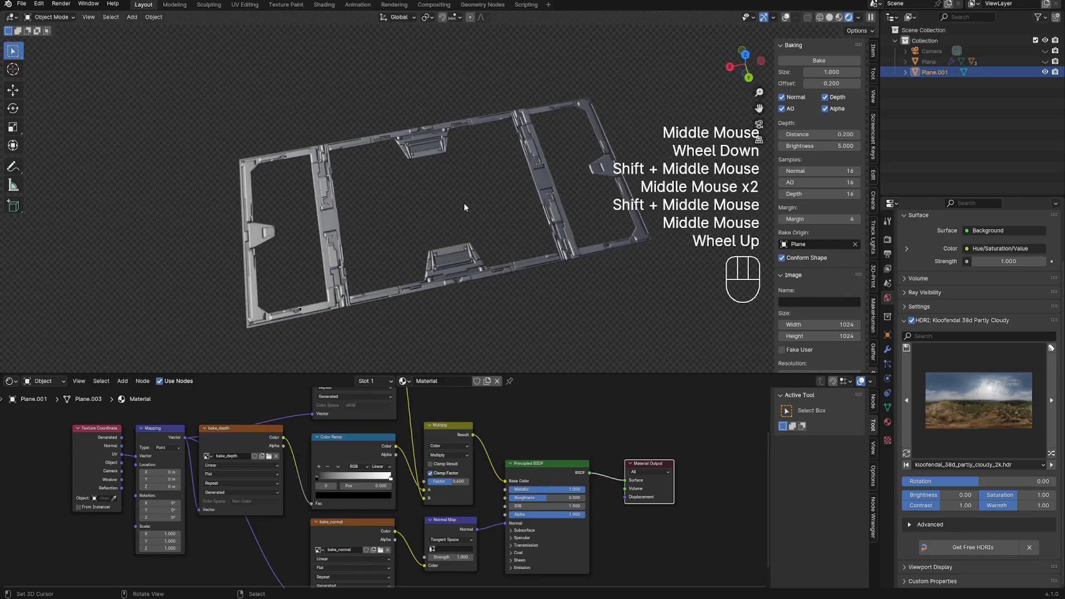
pyautogui.moveTo(459, 227)
pyautogui.mouseDown(button='middle')
pyautogui.moveTo(459, 251)
pyautogui.moveTo(474, 231)
pyautogui.mouseUp(button='middle')
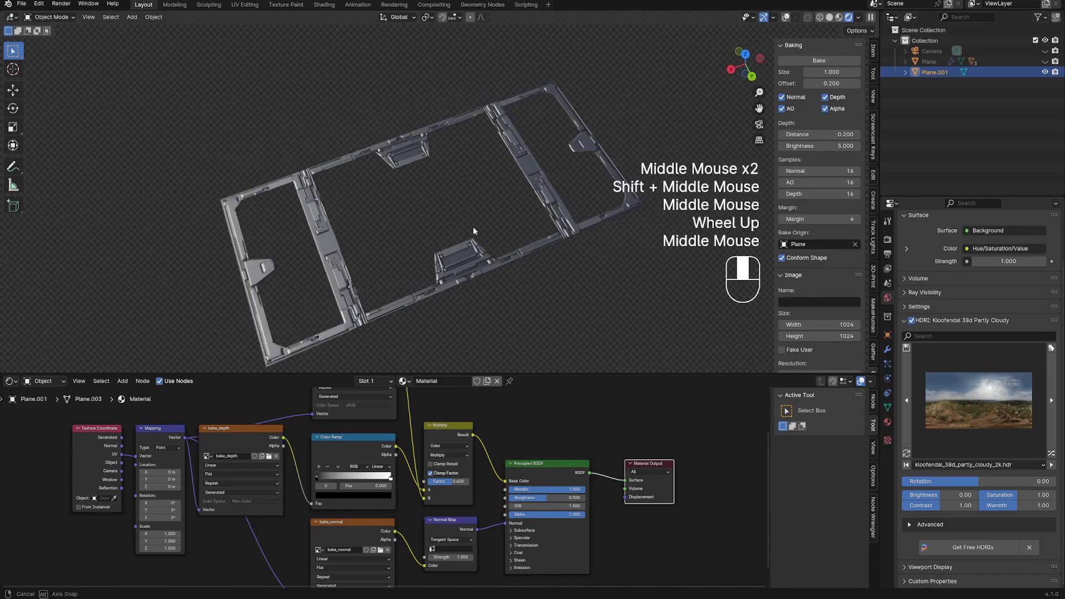
# Step: Return the viewport to Solid shading and show the overlays again, ending in Object Mode
pyautogui.press('z')
pyautogui.click(540, 225)
pyautogui.rightClick(564, 229)
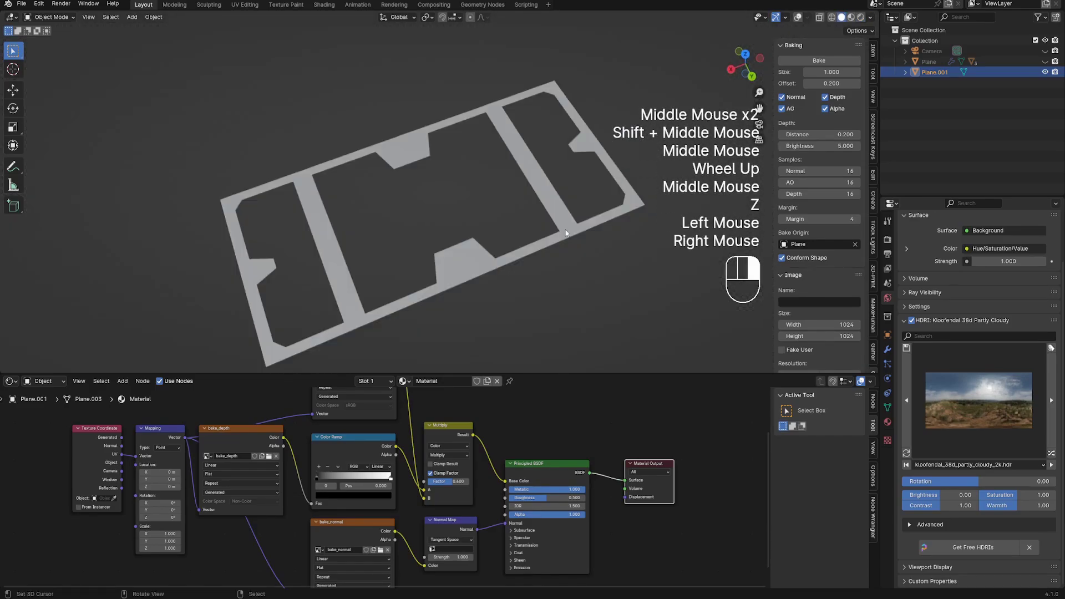
pyautogui.press('Tab')
pyautogui.scroll(-1, 565, 229)
pyautogui.hotkey('shift', 'alt', 'z')
pyautogui.press('Tab')
# Step: Duplicate the textured frame copy and move the new one about 4.4 m along negative X
pyautogui.scroll(-1, 565, 229)
pyautogui.keyDown('shift'); pyautogui.moveTo(565, 229); pyautogui.dragTo(510, 236, button='middle'); pyautogui.keyUp('shift')
pyautogui.moveTo(510, 236); pyautogui.dragTo(461, 243, button='middle')
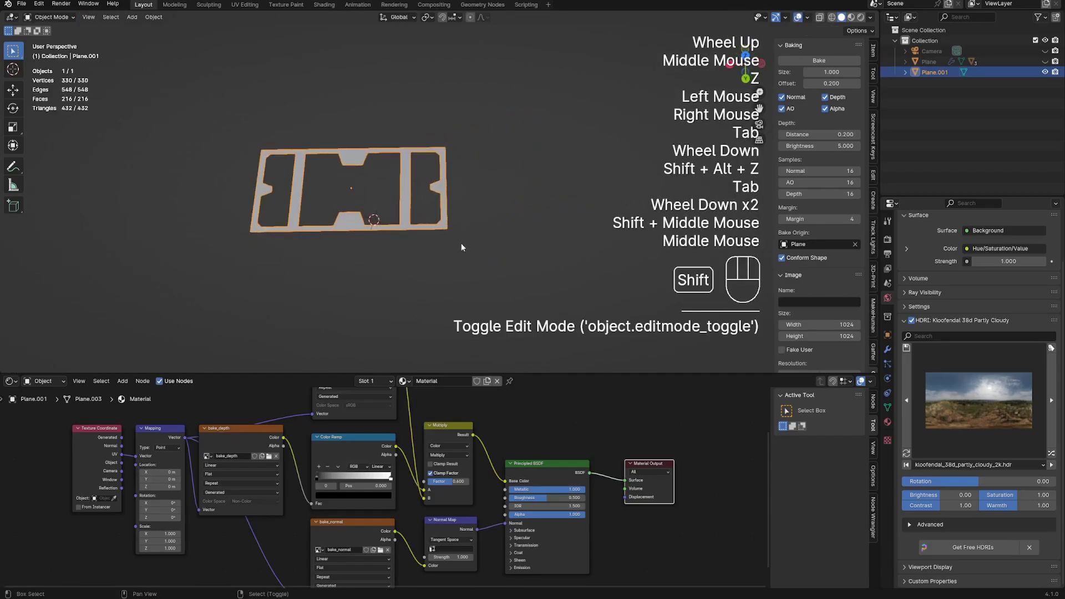
pyautogui.hotkey('shift', 'd')
pyautogui.press('x')
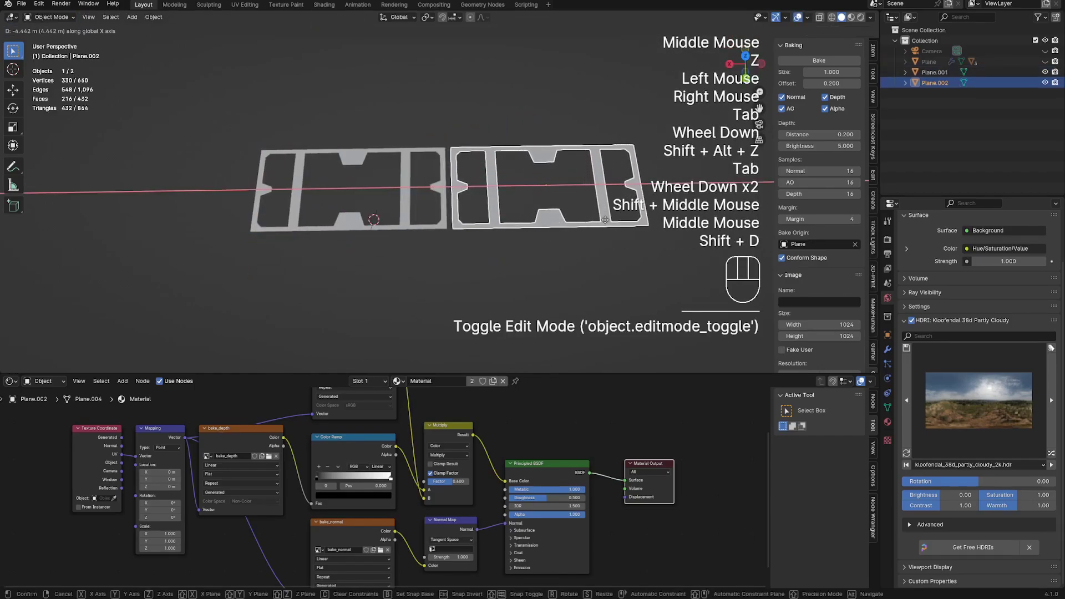
pyautogui.click(605, 220)
# Step: Fill the openings of the new frame copy with faces in Edit Mode
pyautogui.keyDown('shift'); pyautogui.moveTo(605, 221); pyautogui.dragTo(519, 239, button='middle'); pyautogui.keyUp('shift')
pyautogui.scroll(1, 536, 245)
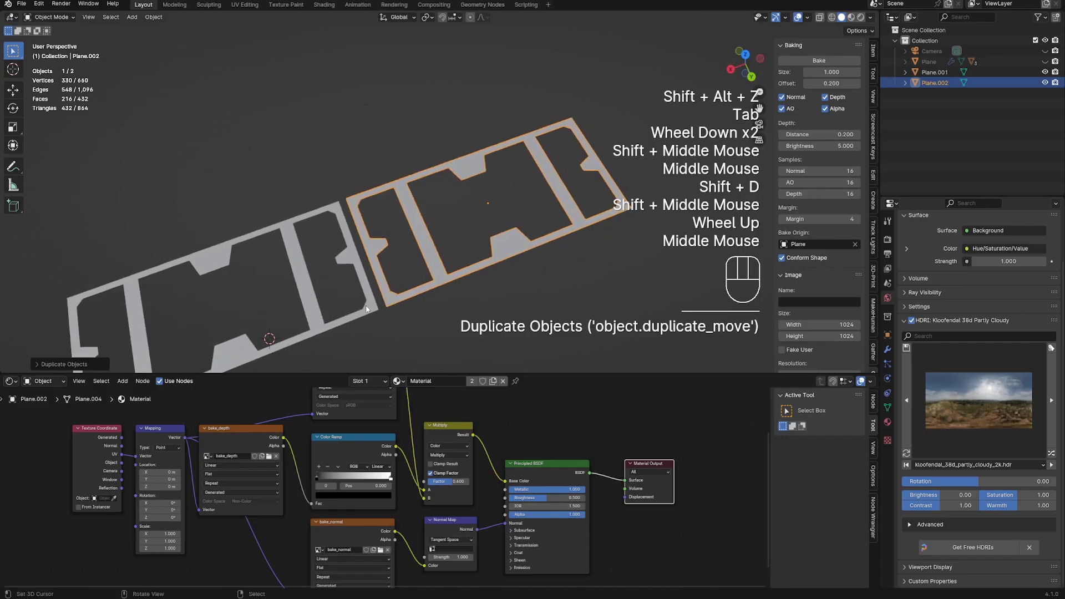
pyautogui.rightClick(430, 292)
pyautogui.press('Tab')
pyautogui.scroll(3, 434, 284)
pyautogui.press('f')
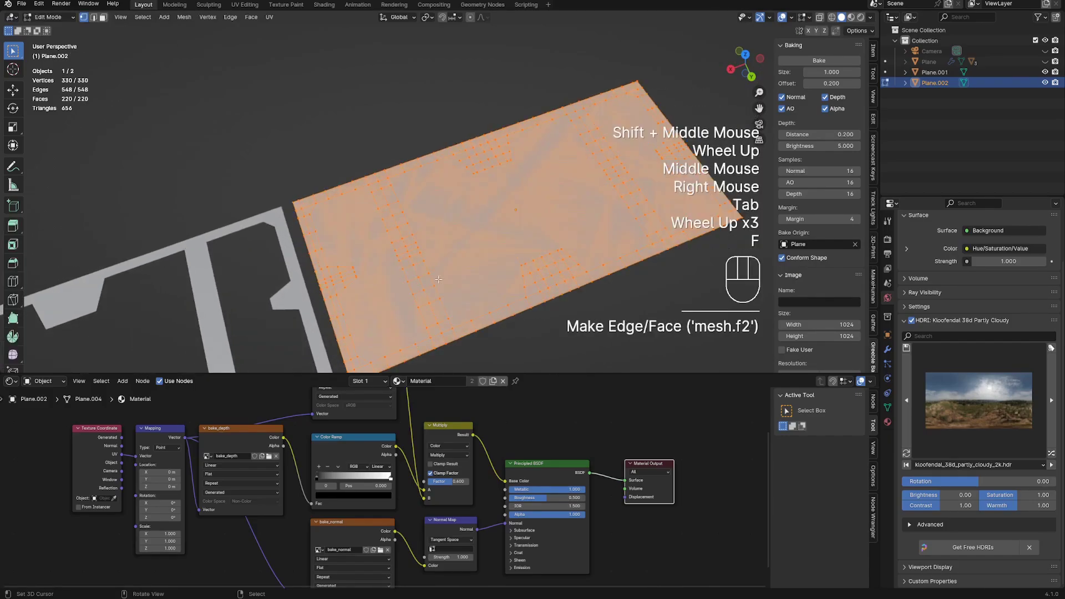
# Step: Undo the face fill on the frame copy and simplify its whole mesh with Limited Dissolve
pyautogui.hotkey('ctrl', 'z')
pyautogui.press('2')
pyautogui.press('x')
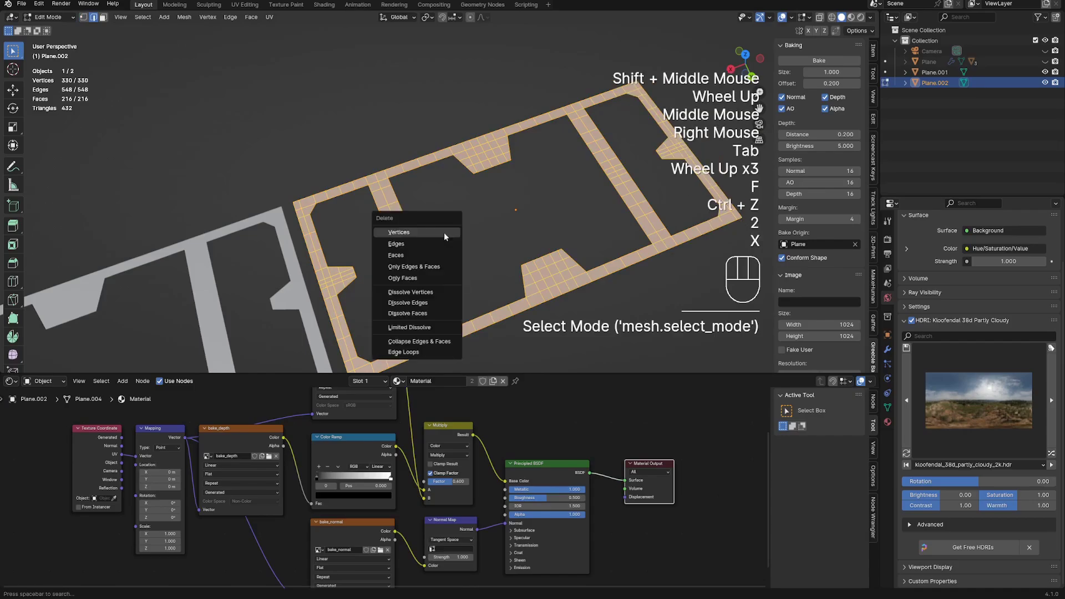
pyautogui.click(410, 327)
# Step: Fill the frame copy's large middle opening and the end opening nearest the neighbouring frame with faces
pyautogui.press('2')
pyautogui.hotkey('alt', 'a')
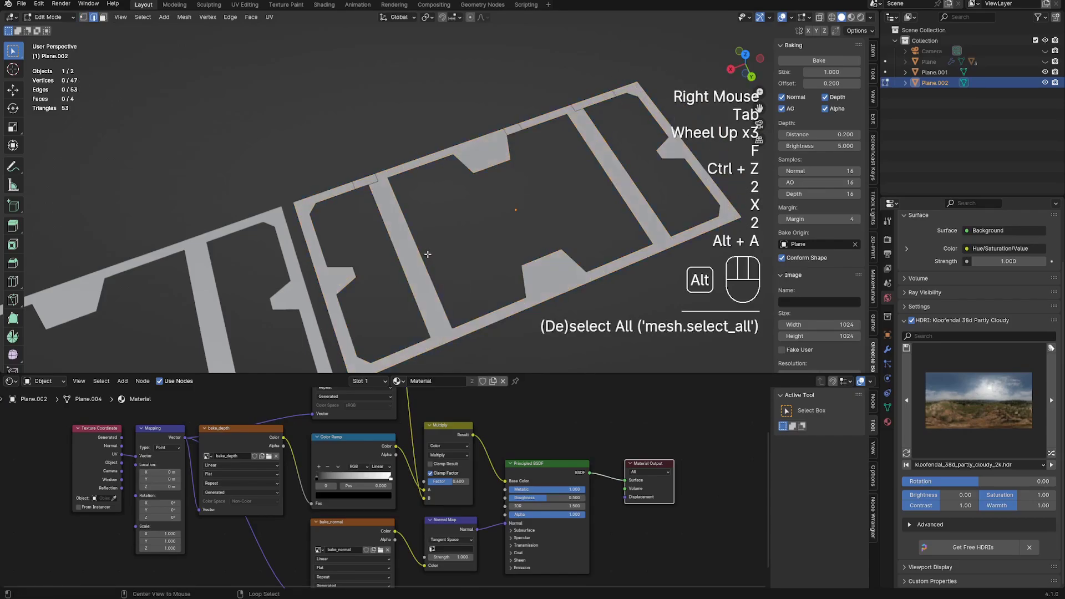
pyautogui.keyDown('alt'); pyautogui.keyDown('shift'); pyautogui.rightClick(419, 244); pyautogui.keyUp('shift'); pyautogui.keyUp('alt')
pyautogui.press('f')
pyautogui.hotkey('alt', 'a')
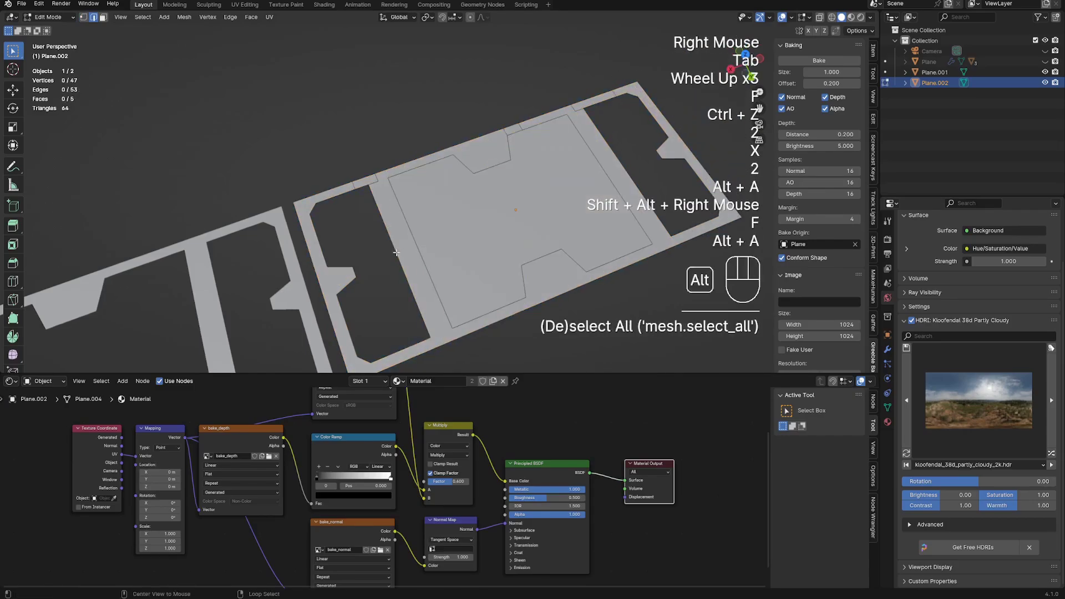
pyautogui.keyDown('alt'); pyautogui.keyDown('shift'); pyautogui.rightClick(396, 253); pyautogui.keyUp('shift'); pyautogui.keyUp('alt')
pyautogui.press('f')
pyautogui.hotkey('alt', 'a')
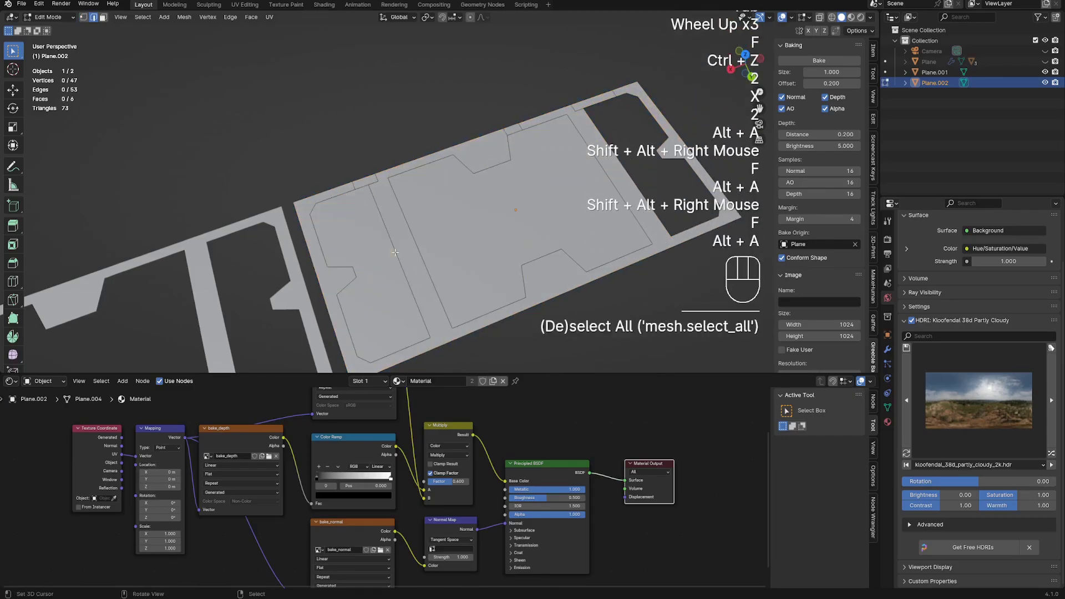
# Step: Select the whole mesh and merge the filled areas with the frame faces using Limited Dissolve
pyautogui.press('a')
pyautogui.press('x')
pyautogui.click(454, 235)
pyautogui.scroll(-1, 499, 222)
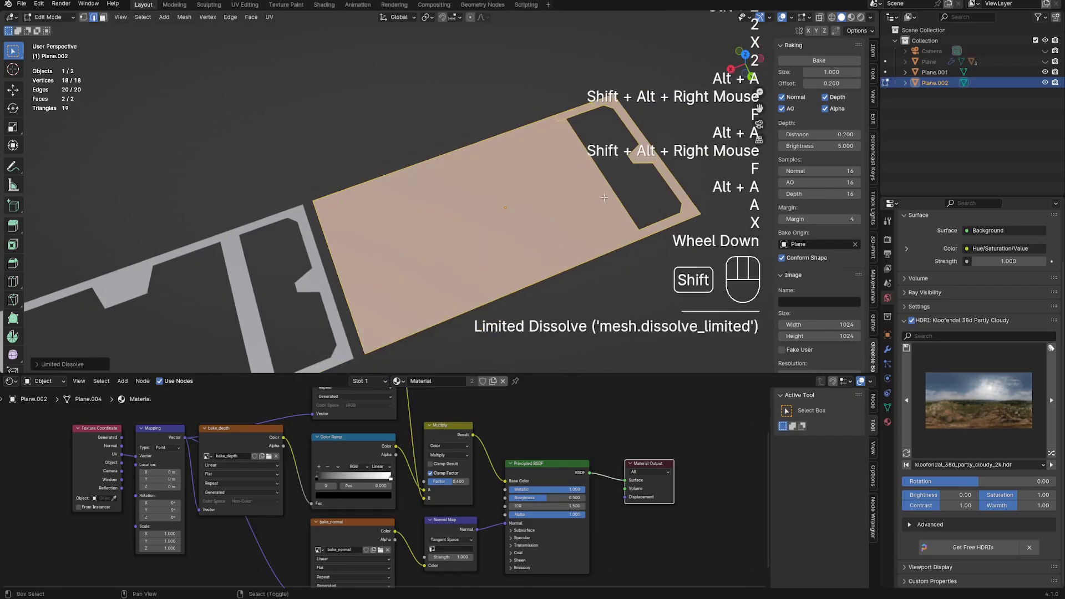
# Step: Fill the remaining end opening, merge it into a single face with Limited Dissolve, and return to Object Mode
pyautogui.keyDown('shift'); pyautogui.moveTo(627, 222); pyautogui.dragTo(556, 205, button='middle'); pyautogui.keyUp('shift')
pyautogui.press('2')
pyautogui.hotkey('alt', 'a')
pyautogui.keyDown('alt'); pyautogui.keyDown('shift'); pyautogui.rightClick(556, 202); pyautogui.keyUp('shift'); pyautogui.keyUp('alt')
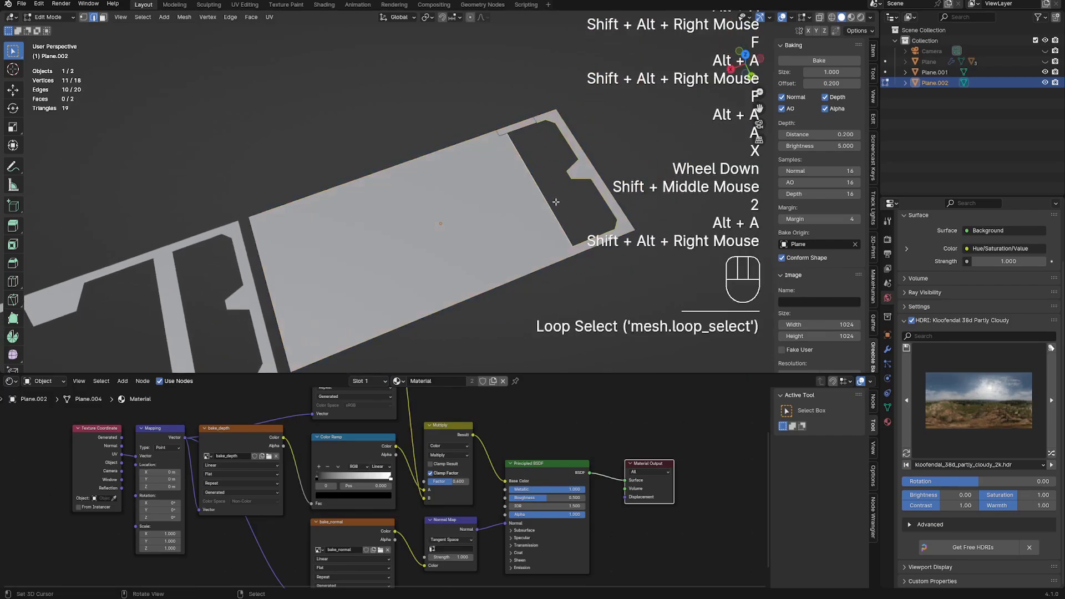
pyautogui.press('f')
pyautogui.press('x')
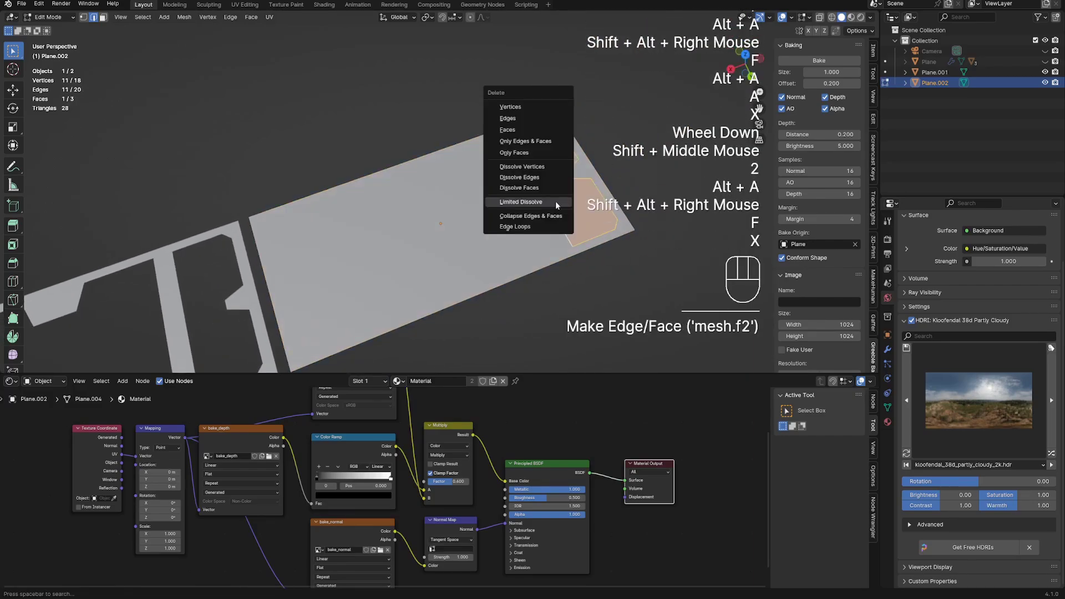
pyautogui.click(555, 201)
pyautogui.press('Tab')
pyautogui.scroll(-2, 556, 205)
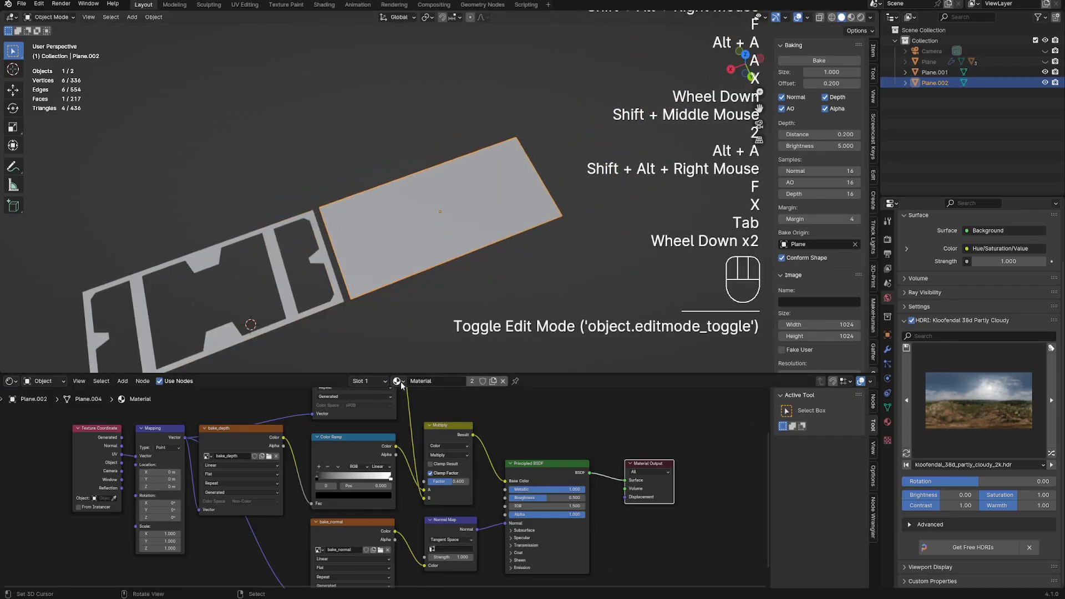
# Step: Hide every object except the filled plane and display it in Rendered shading
pyautogui.click(414, 304)
pyautogui.press('Escape')
pyautogui.rightClick(428, 264)
pyautogui.hotkey('shift', 'h')
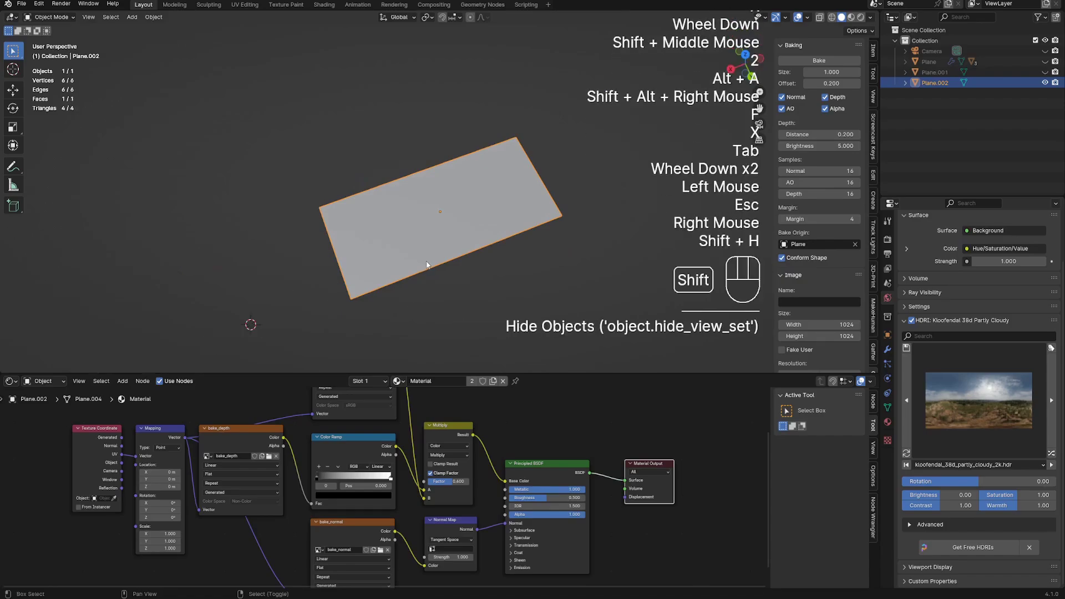
pyautogui.press('z')
pyautogui.scroll(2, 525, 213)
pyautogui.scroll(-2, 496, 489)
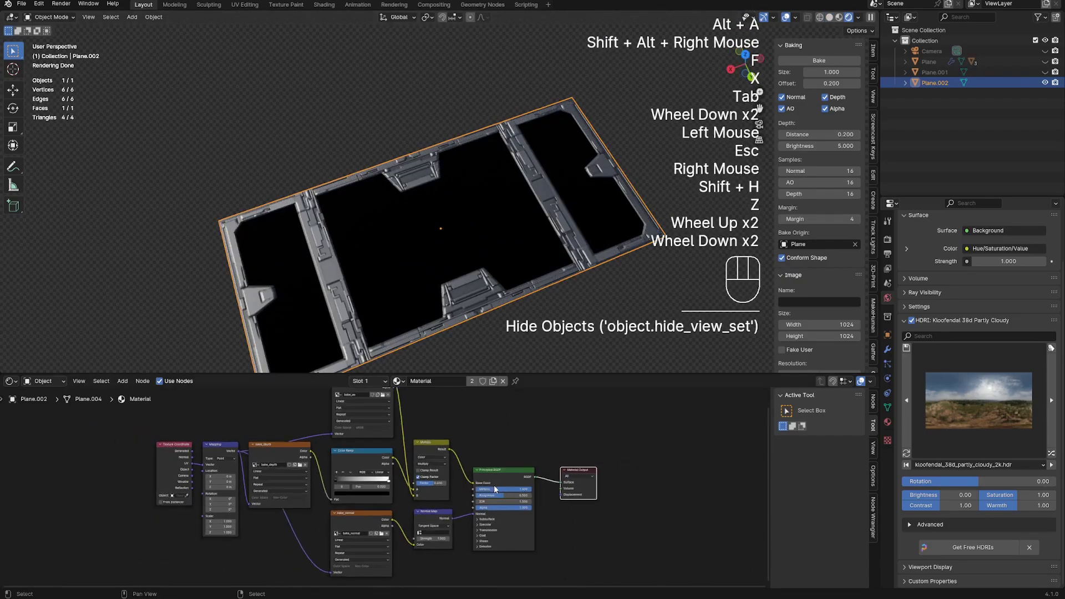
# Step: Duplicate the bake_normal image node with its vector link, place it below, and assign the bake_alpha image to the copy
pyautogui.hotkey('ctrl', 'space')
pyautogui.scroll(2, 417, 314)
pyautogui.click(484, 288)
pyautogui.hotkey('shift', 'd')
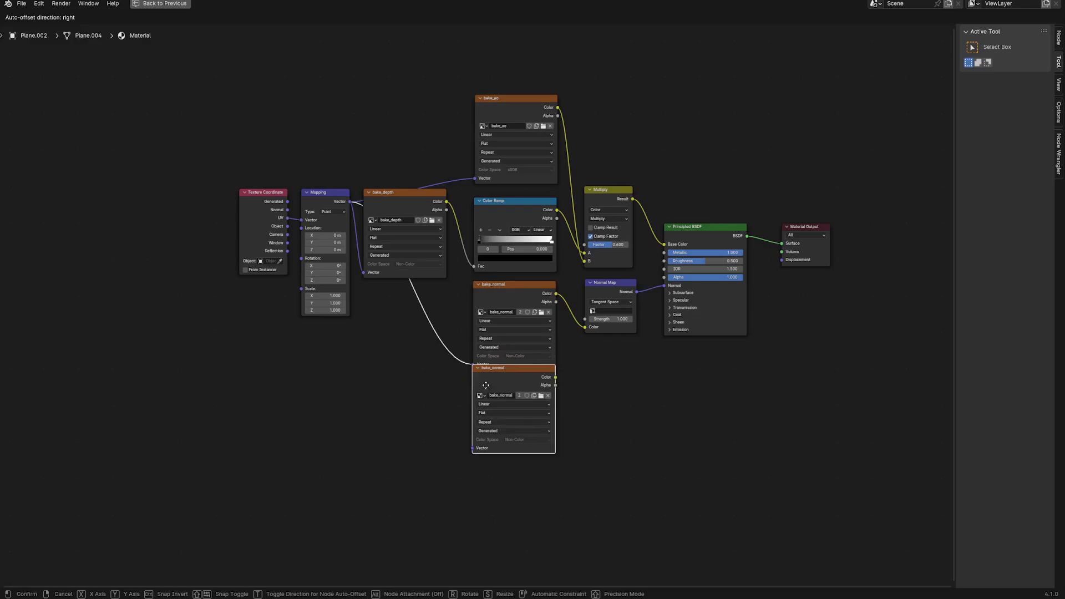
pyautogui.click(480, 381)
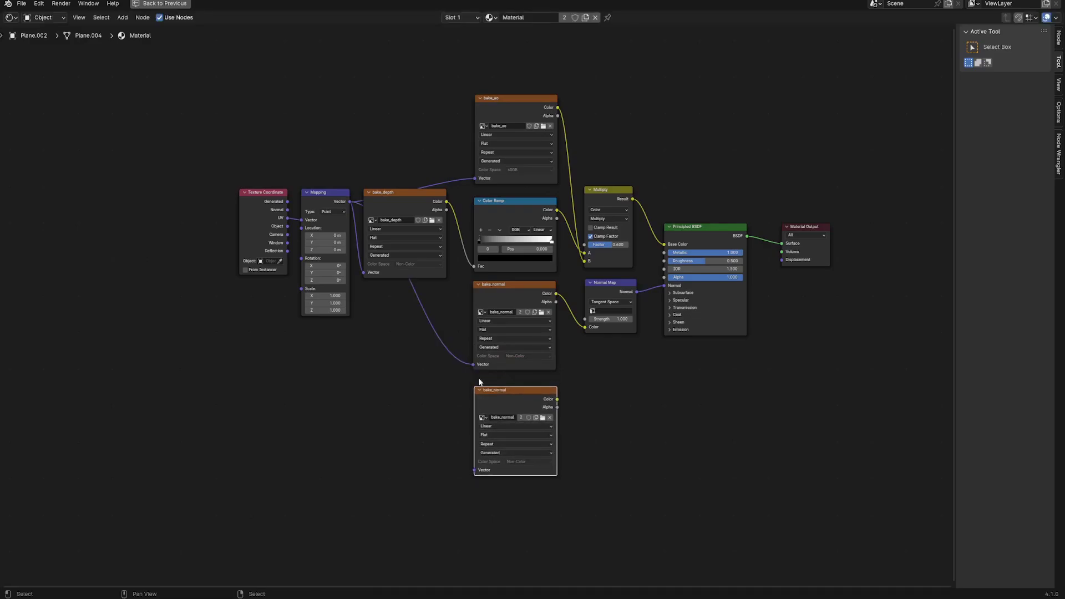
pyautogui.click(483, 417)
pyautogui.click(499, 437)
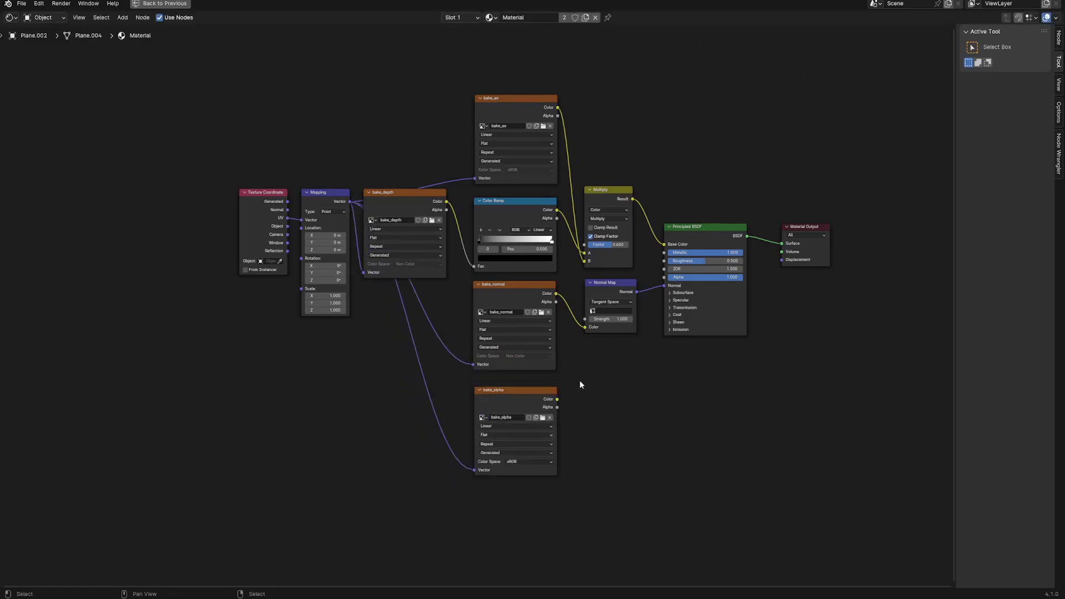
# Step: Connect the bake_alpha node's Alpha output to the Alpha input of the Principled BSDF and restore the full layout
pyautogui.moveTo(579, 380); pyautogui.dragTo(469, 438, button='middle')
pyautogui.moveTo(463, 443); pyautogui.dragTo(511, 417)
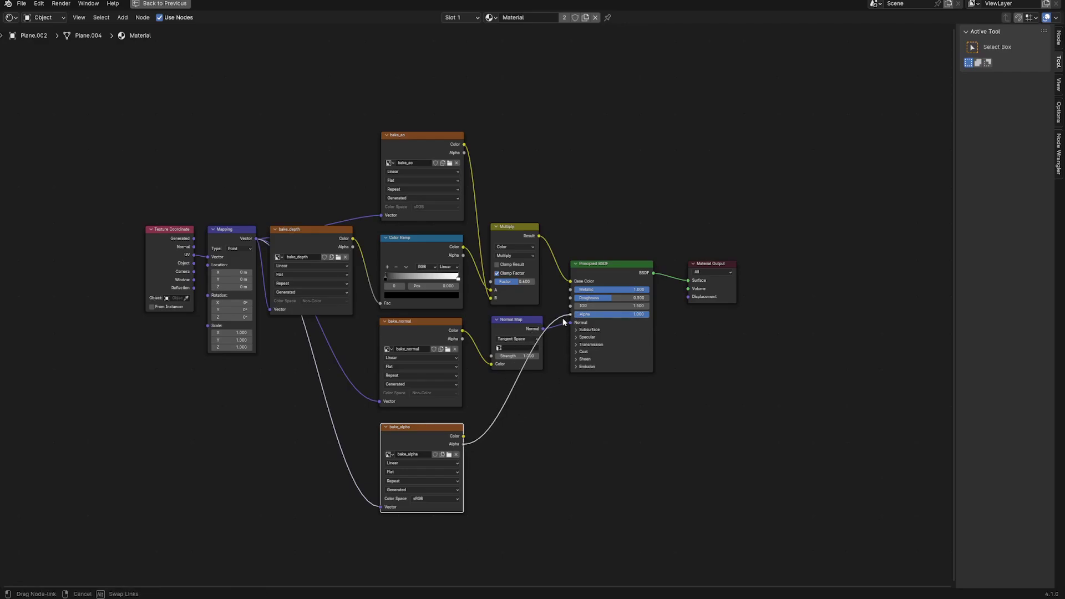
pyautogui.moveTo(562, 318); pyautogui.dragTo(570, 314)
pyautogui.hotkey('ctrl', 'space')
pyautogui.moveTo(546, 493); pyautogui.dragTo(524, 489, button='middle')
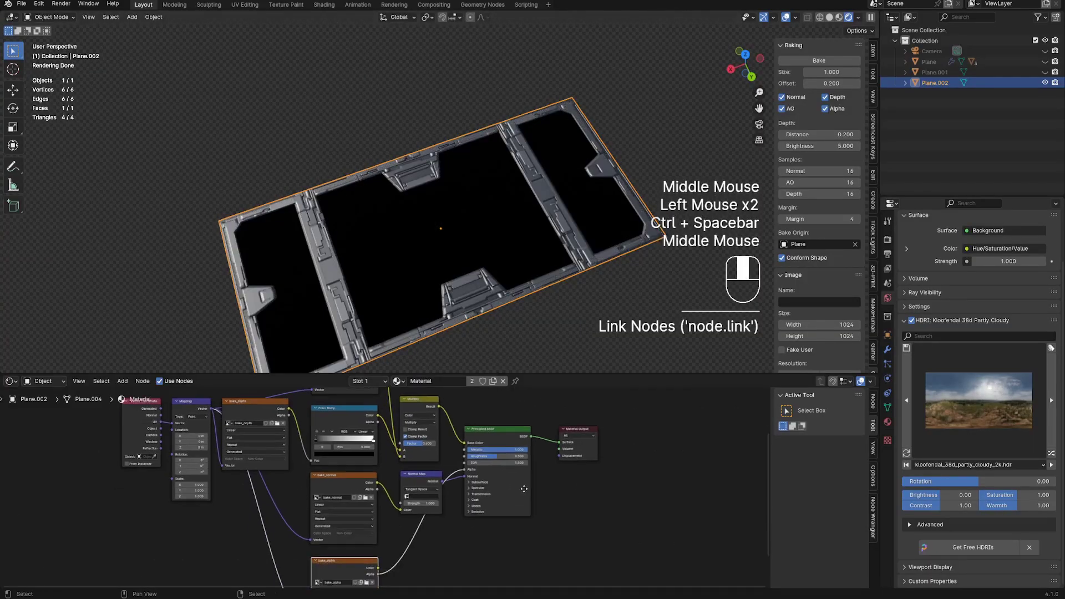
pyautogui.scroll(2, 524, 489)
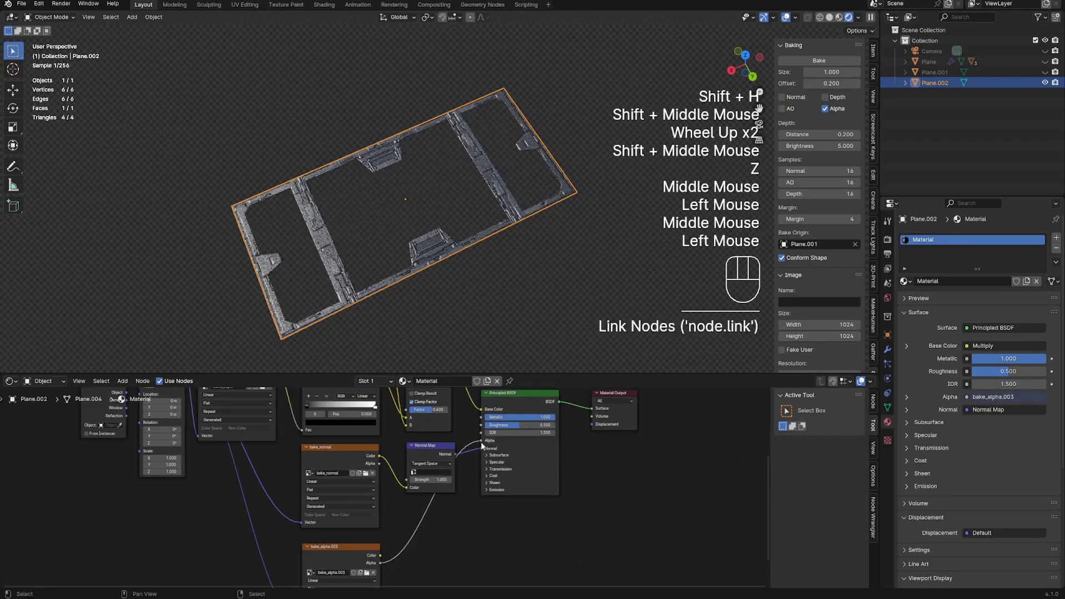
# Step: Hide the overlays and examine the plane's transparent openings and baked frame detail from several angles
pyautogui.moveTo(560, 272); pyautogui.dragTo(585, 280, button='middle')
pyautogui.hotkey('shift', 'alt', 'z')
pyautogui.keyDown('shift'); pyautogui.moveTo(549, 271); pyautogui.dragTo(602, 244, button='middle'); pyautogui.keyUp('shift')
pyautogui.moveTo(602, 244); pyautogui.dragTo(549, 239, button='middle')
pyautogui.scroll(-1, 331, 453)
pyautogui.moveTo(333, 453); pyautogui.dragTo(402, 508, button='middle')
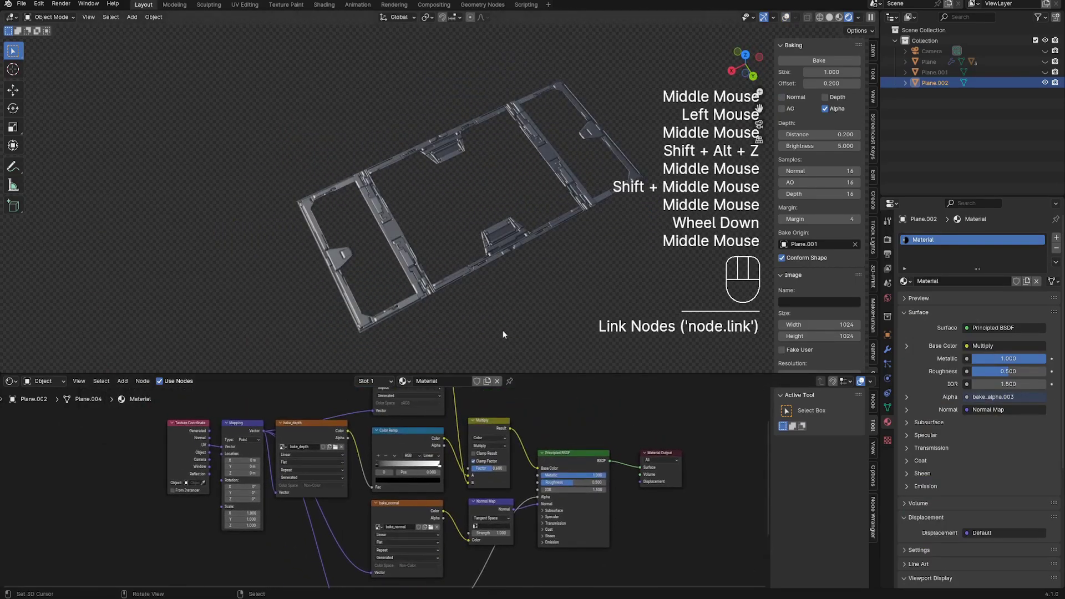
pyautogui.keyDown('shift'); pyautogui.moveTo(503, 334); pyautogui.dragTo(499, 300, button='middle'); pyautogui.keyUp('shift')
pyautogui.scroll(3, 433, 311)
pyautogui.scroll(-1, 378, 416)
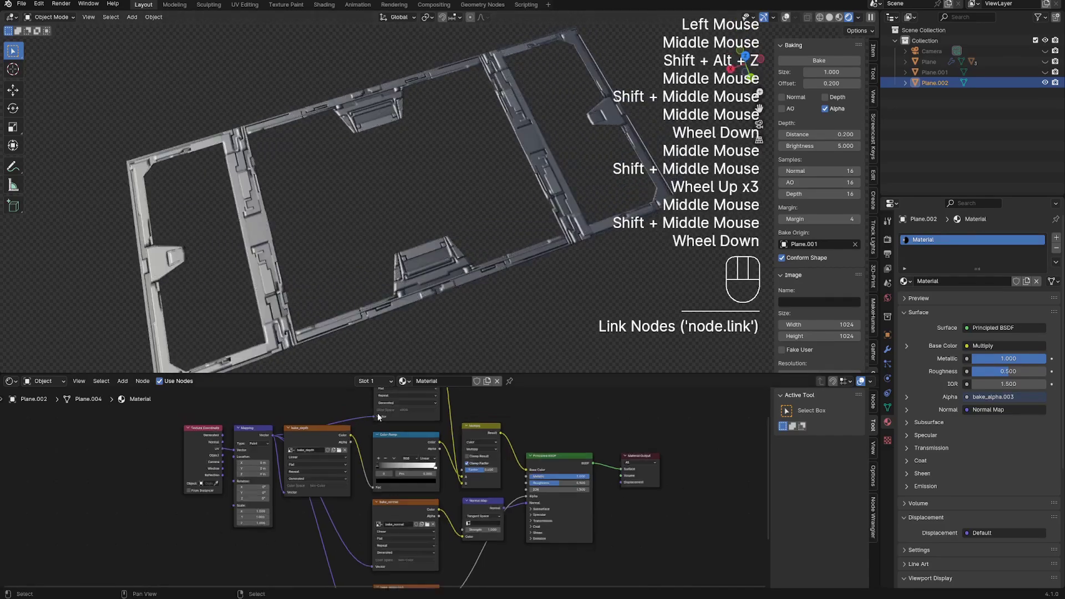
# Step: Tighten the depth Color Ramp by moving its white stop inward and its black stop to about 0.12
pyautogui.scroll(-1, 379, 417)
pyautogui.moveTo(379, 417); pyautogui.dragTo(388, 438, button='middle')
pyautogui.scroll(1, 389, 438)
pyautogui.moveTo(413, 493)
pyautogui.mouseDown()
pyautogui.moveTo(432, 487)
pyautogui.moveTo(384, 486)
pyautogui.mouseUp()
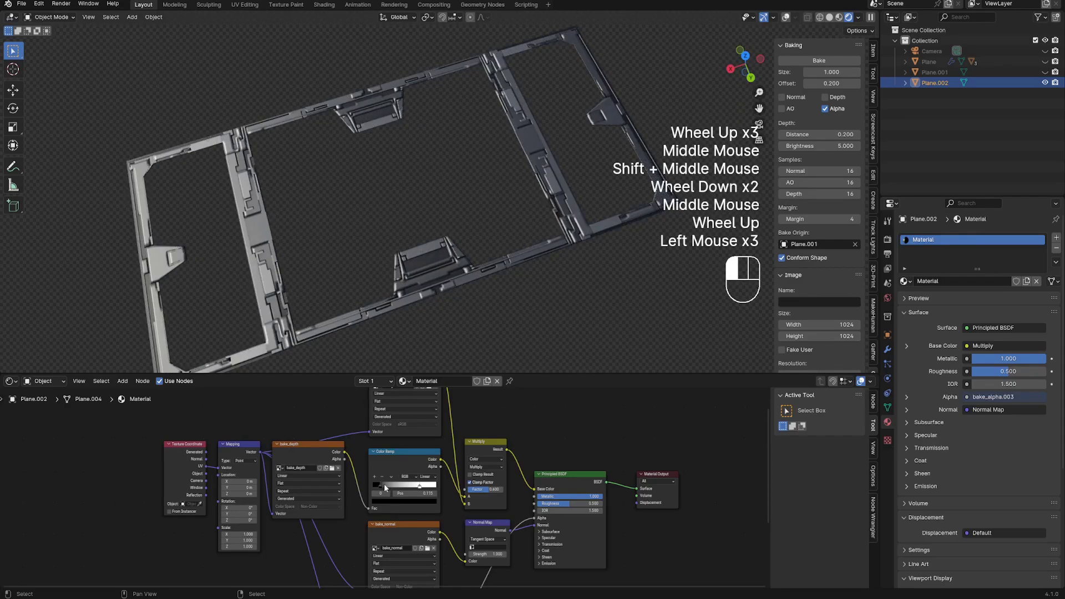
pyautogui.moveTo(513, 236); pyautogui.dragTo(488, 252, button='middle')
pyautogui.scroll(-1, 493, 255)
pyautogui.keyDown('shift'); pyautogui.moveTo(500, 258); pyautogui.dragTo(578, 244, button='middle'); pyautogui.keyUp('shift')
pyautogui.scroll(-1, 579, 239)
pyautogui.moveTo(581, 235)
pyautogui.keyDown('shift'); pyautogui.mouseDown(button='middle')
pyautogui.moveTo(586, 254)
pyautogui.moveTo(527, 278)
pyautogui.mouseUp(button='middle'); pyautogui.keyUp('shift')
# Step: Show the plane in wireframe and add a Subdivision modifier with viewport level 4 and the Simple type
pyautogui.press('z')
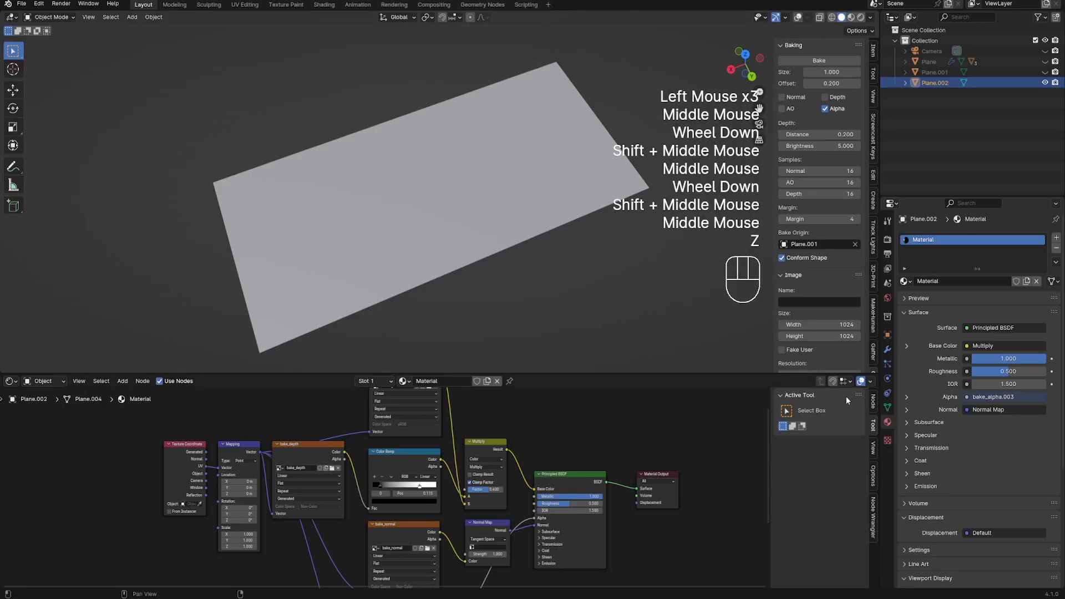
pyautogui.hotkey('shift', 'z')
pyautogui.click(888, 349)
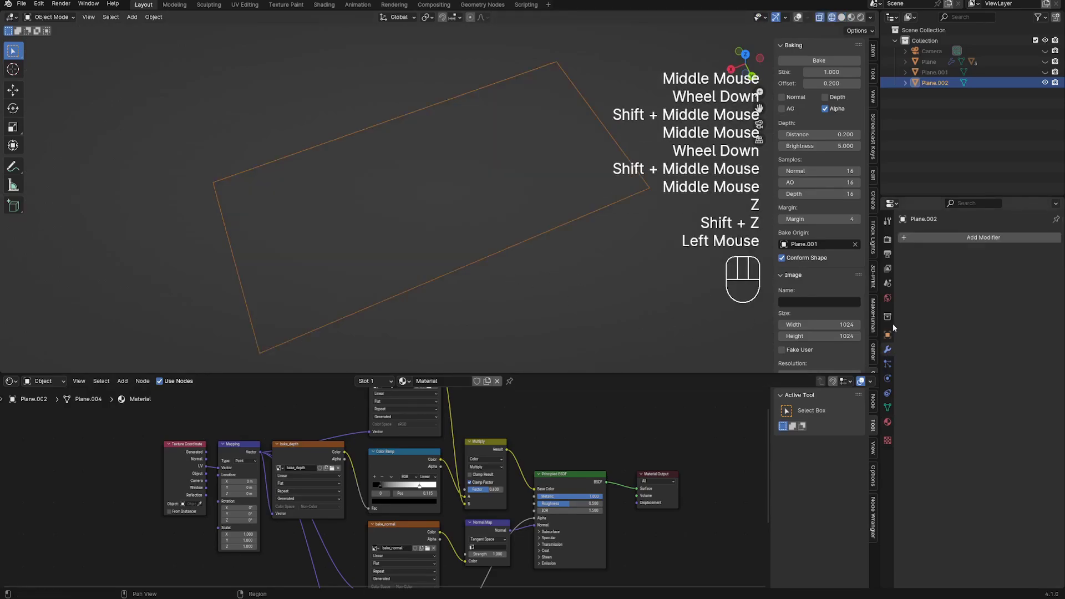
pyautogui.click(936, 237)
pyautogui.keyDown('ctrl'); pyautogui.rightClick(511, 241); pyautogui.keyUp('ctrl')
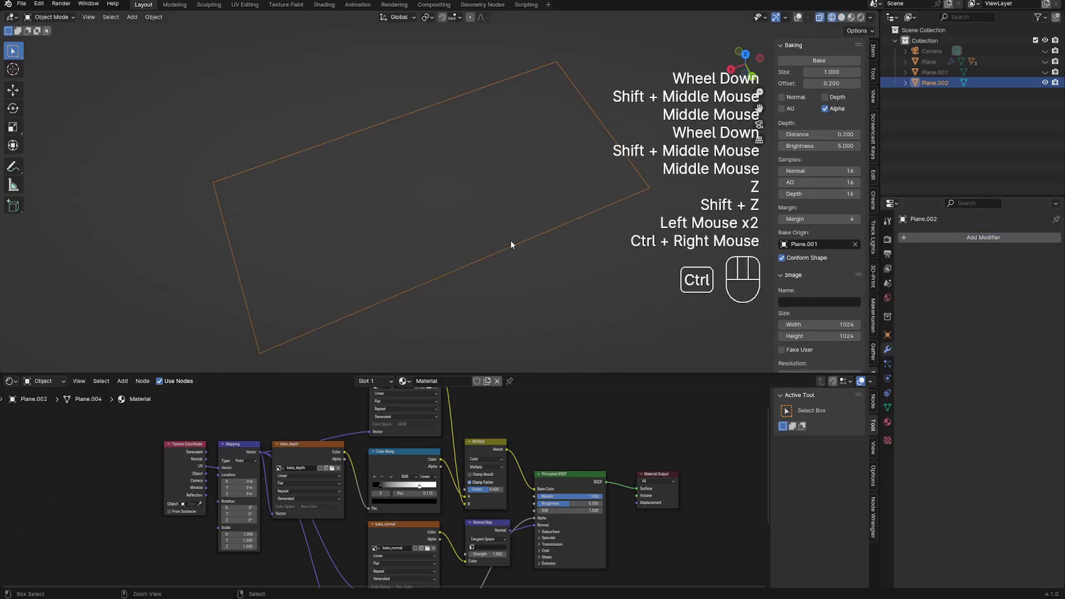
pyautogui.hotkey('ctrl', '3')
pyautogui.hotkey('ctrl', '4')
pyautogui.click(983, 307)
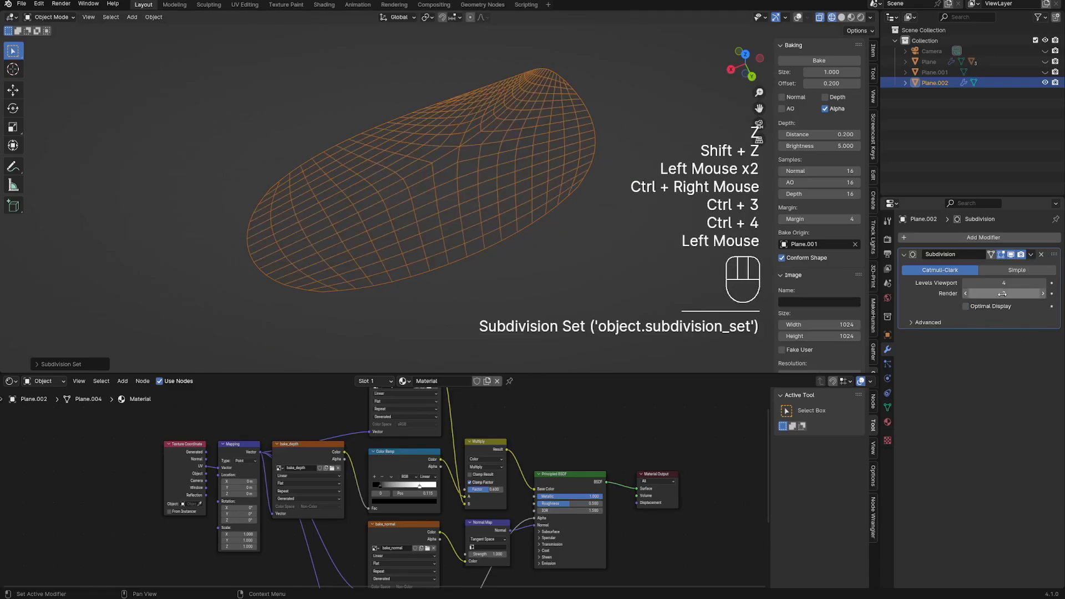
pyautogui.click(1027, 271)
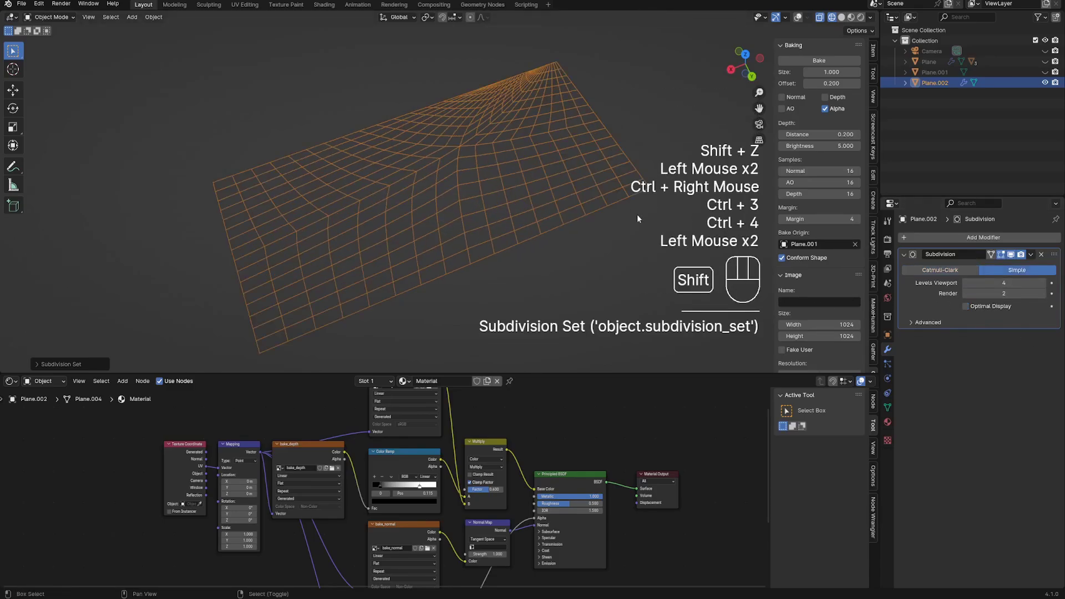
# Step: Show the overlays and dissolve the two extra vertices on the plane's border so it subdivides into an even grid
pyautogui.hotkey('shift', 'z')
pyautogui.press('Tab')
pyautogui.press('1')
pyautogui.hotkey('shift', 'alt', 'z')
pyautogui.rightClick(502, 83)
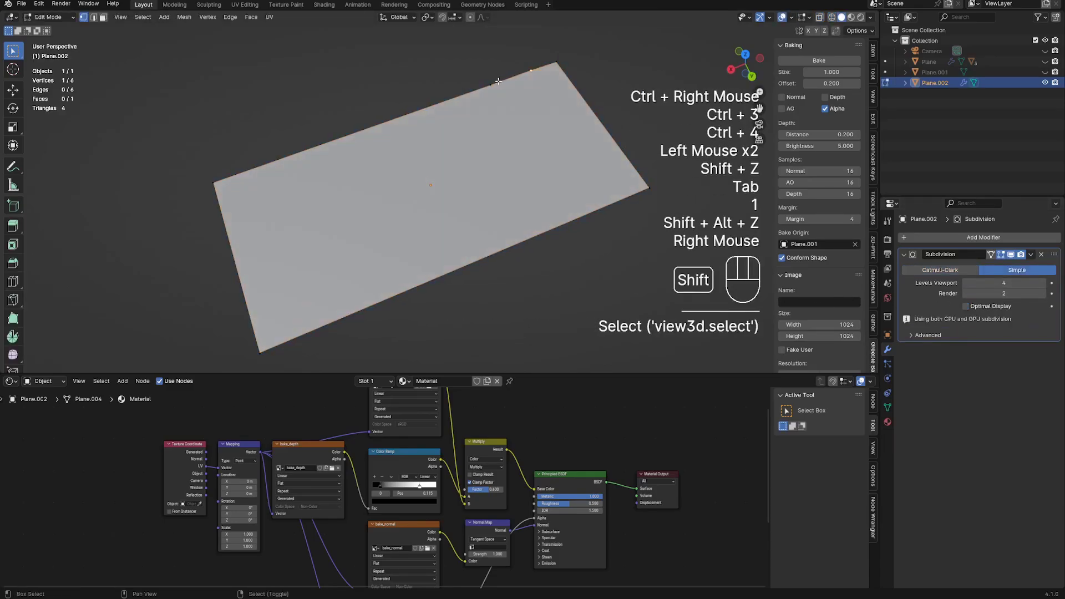
pyautogui.keyDown('shift'); pyautogui.rightClick(577, 97); pyautogui.keyUp('shift')
pyautogui.hotkey('ctrl', 'x')
pyautogui.hotkey('shift', 'z')
pyautogui.press('Tab')
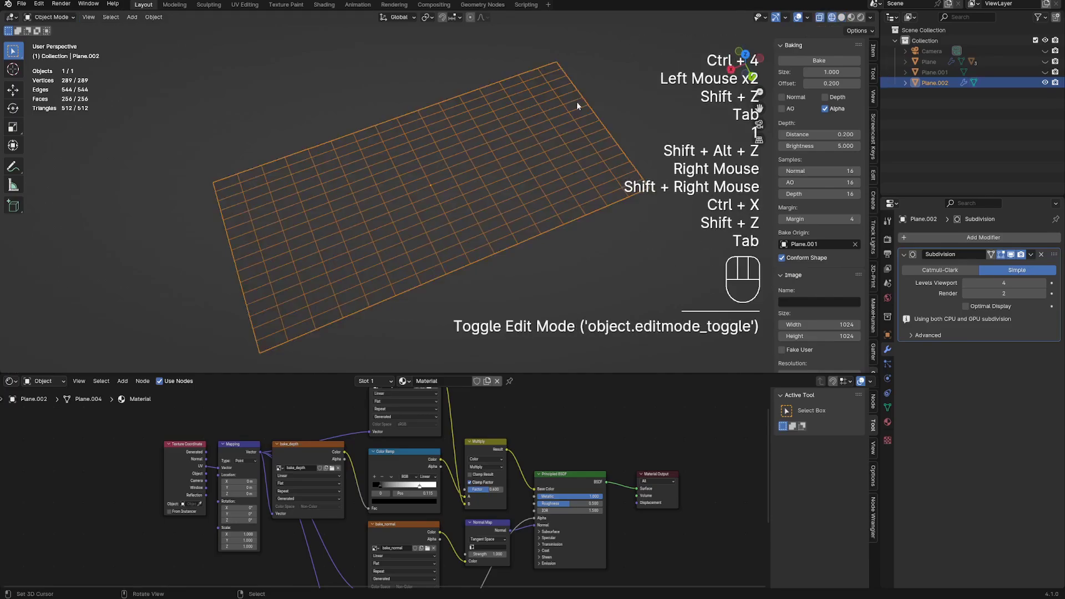
# Step: Set the Subdivision viewport level to 7, return to Solid shading, and add a Displace modifier
pyautogui.moveTo(999, 283); pyautogui.dragTo(1026, 282)
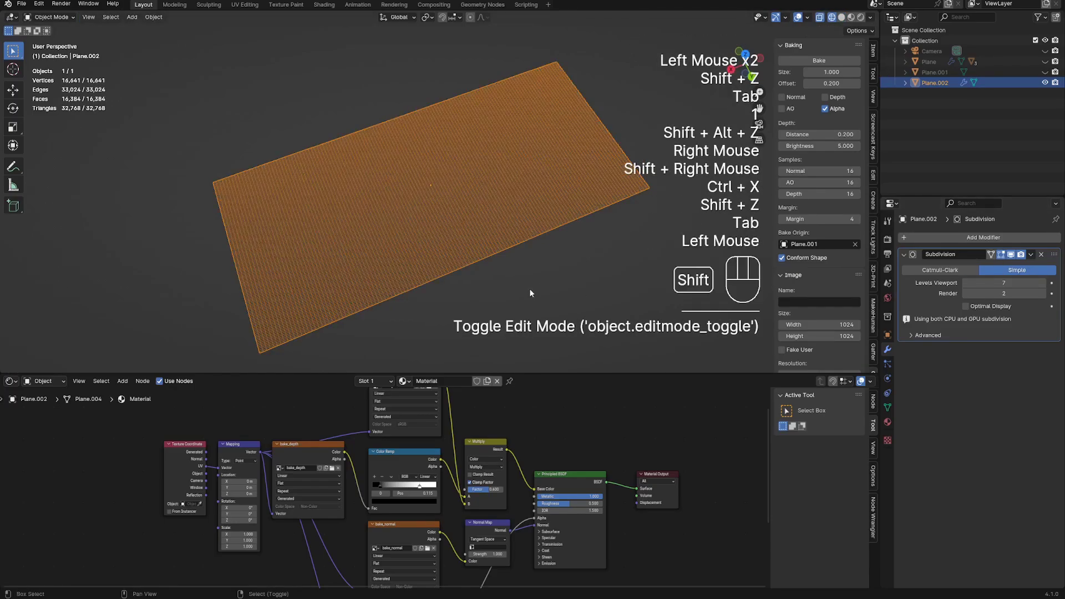
pyautogui.hotkey('shift', 'z')
pyautogui.click(959, 239)
pyautogui.moveTo(950, 280)
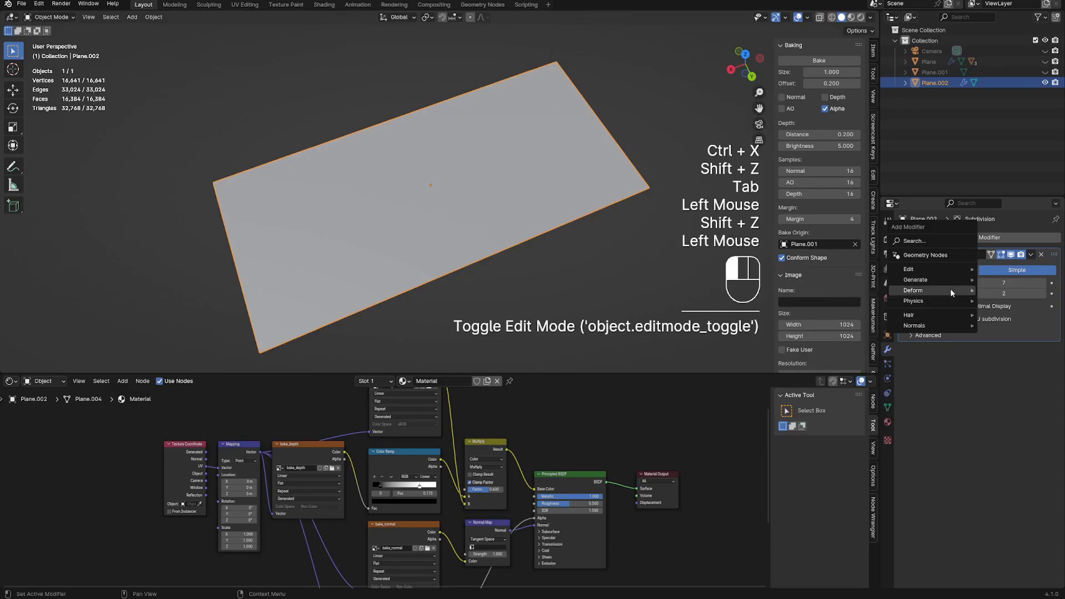
pyautogui.click(842, 323)
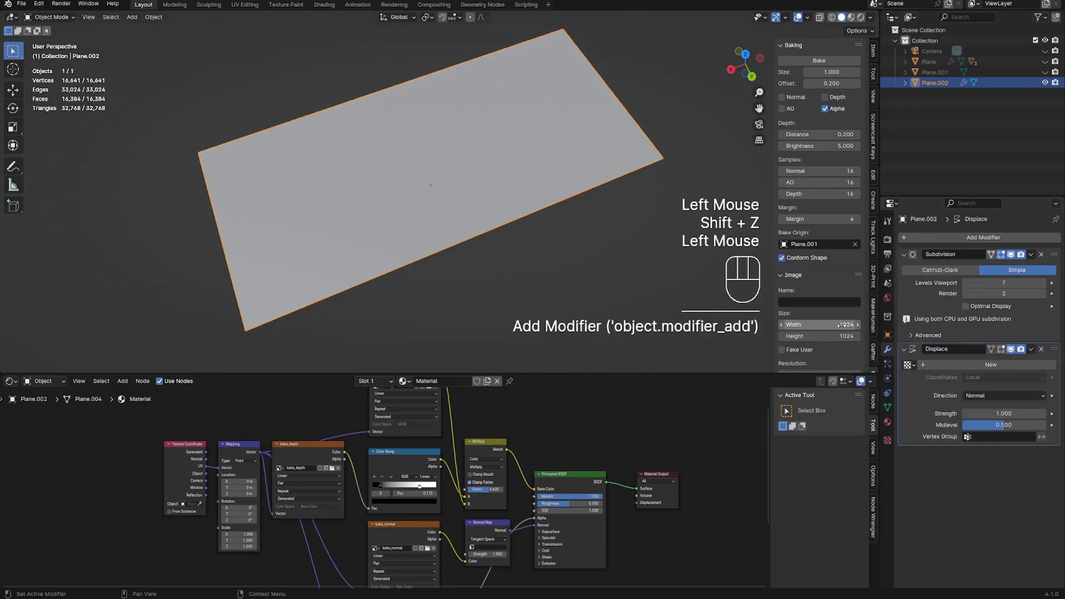
# Step: Create a new texture for the Displace modifier and assign bake_depth as its image
pyautogui.click(973, 368)
pyautogui.click(1052, 352)
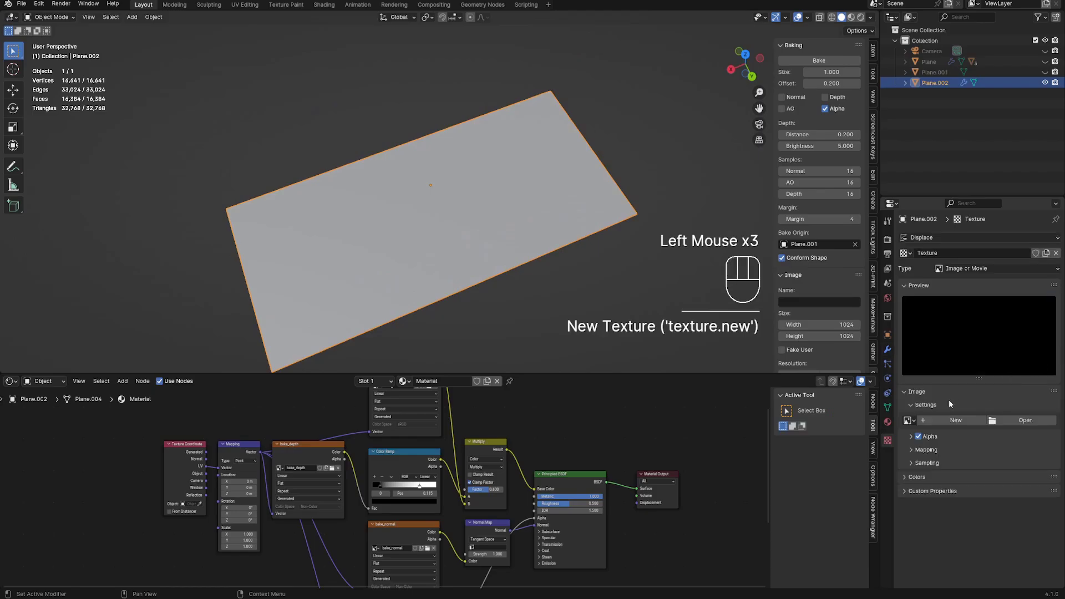
pyautogui.click(909, 420)
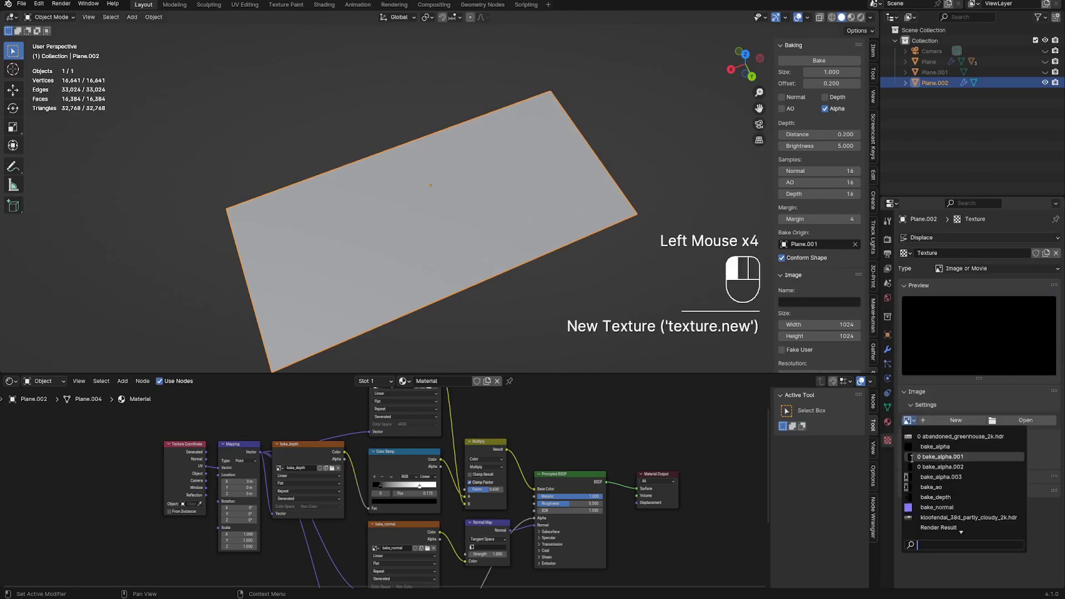
pyautogui.click(934, 497)
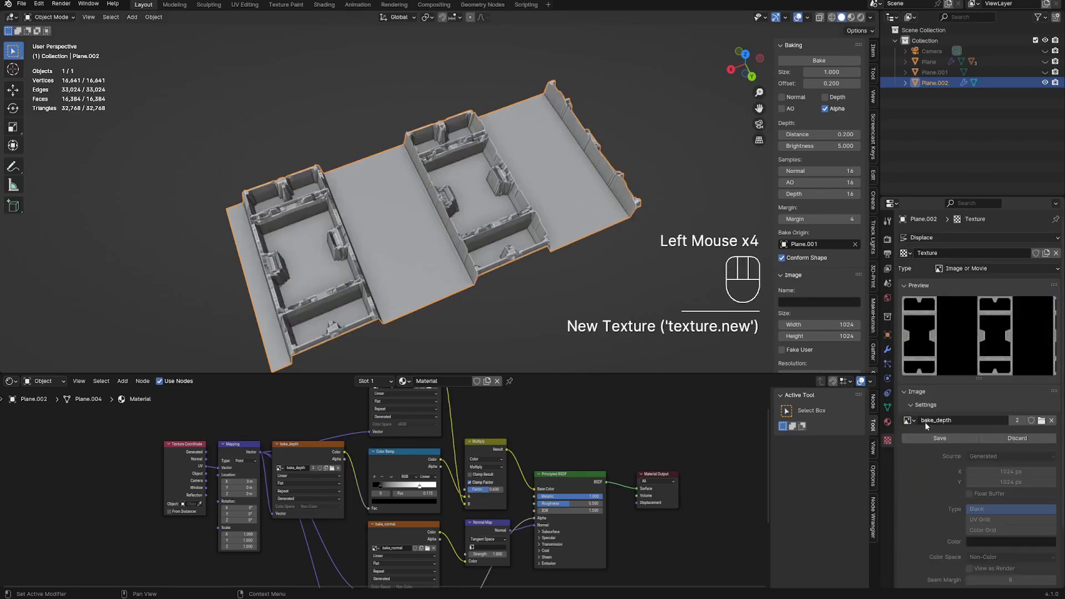
# Step: Select the whole plane's mesh, switch the node editor to the UV Editor with bake_depth as its image, and return to Object Mode
pyautogui.moveTo(527, 200); pyautogui.dragTo(531, 262, button='middle')
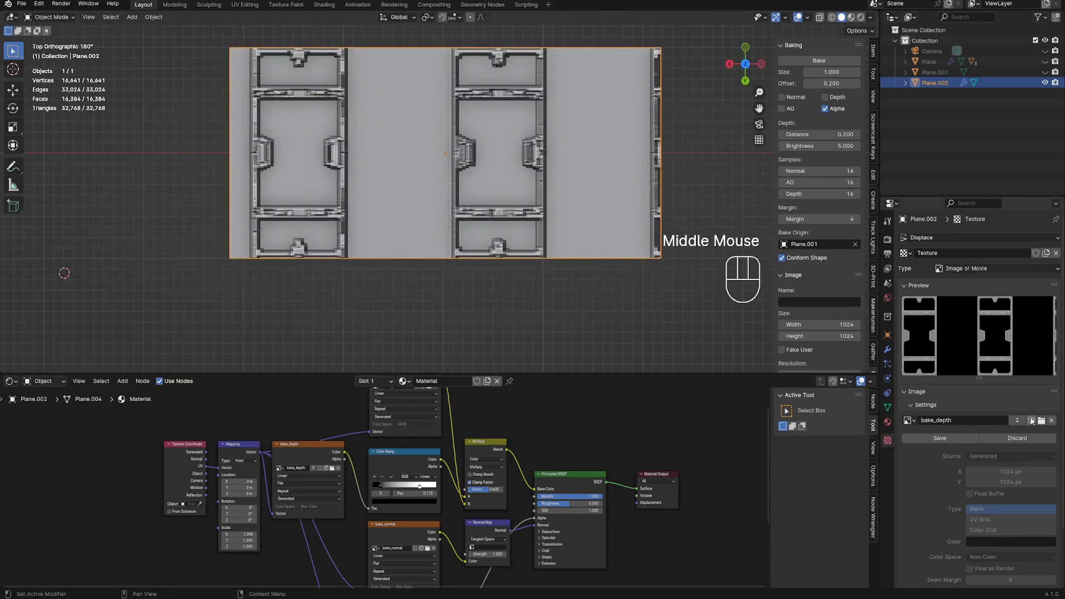
pyautogui.scroll(-6, 1030, 420)
pyautogui.scroll(1, 969, 409)
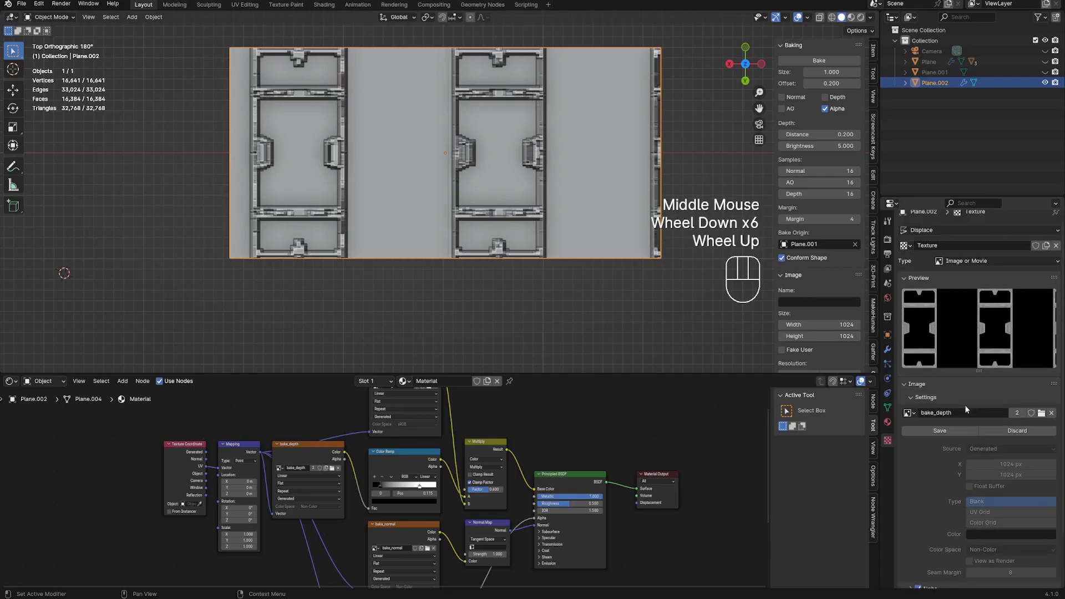
pyautogui.press('Tab')
pyautogui.press('a')
pyautogui.click(10, 381)
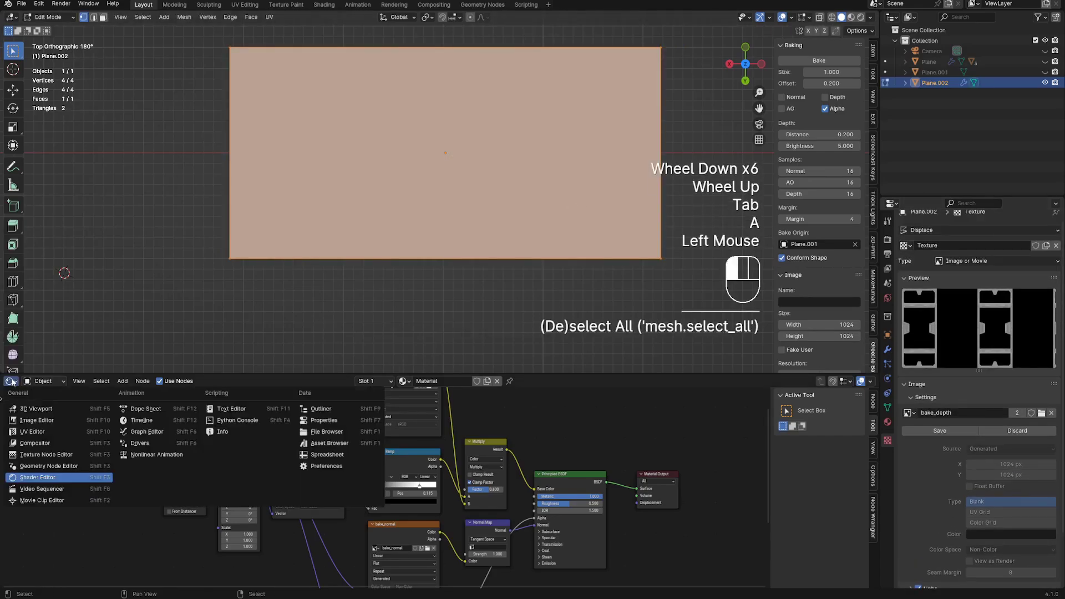
pyautogui.click(79, 422)
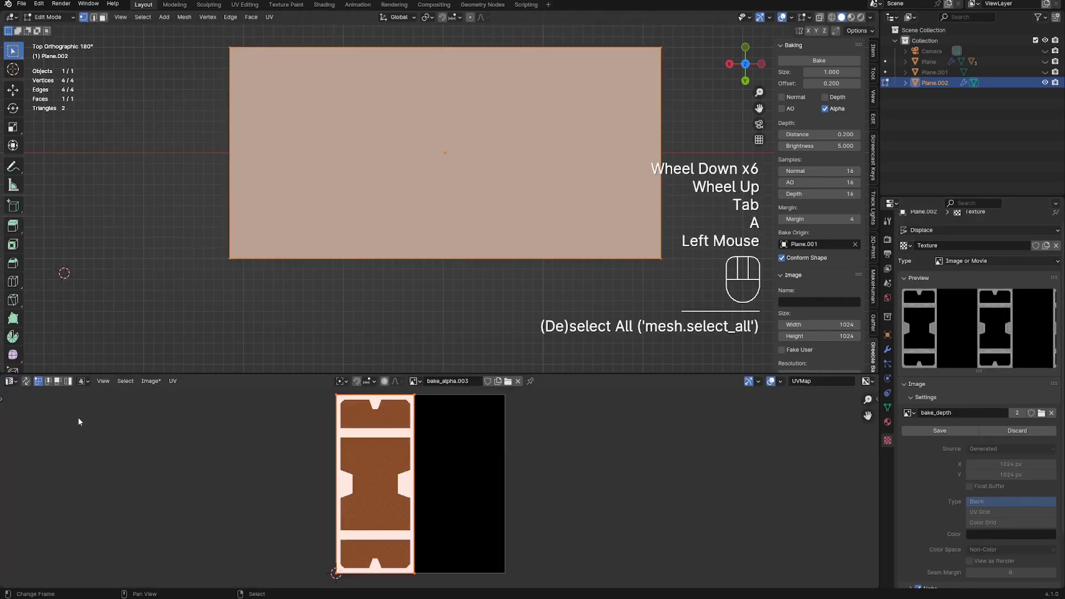
pyautogui.click(413, 381)
pyautogui.click(419, 459)
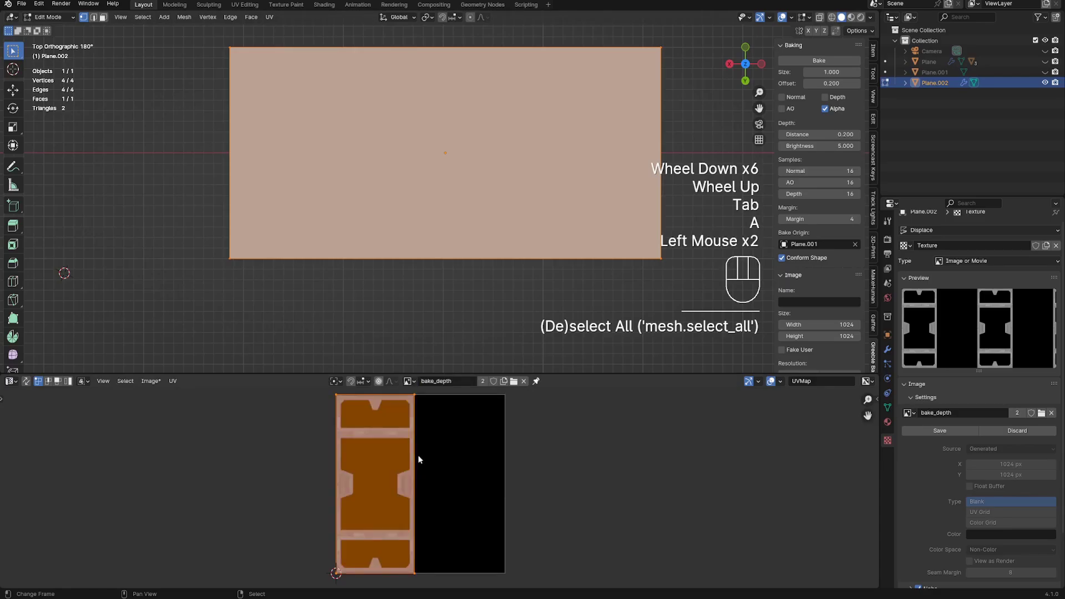
pyautogui.press('Tab')
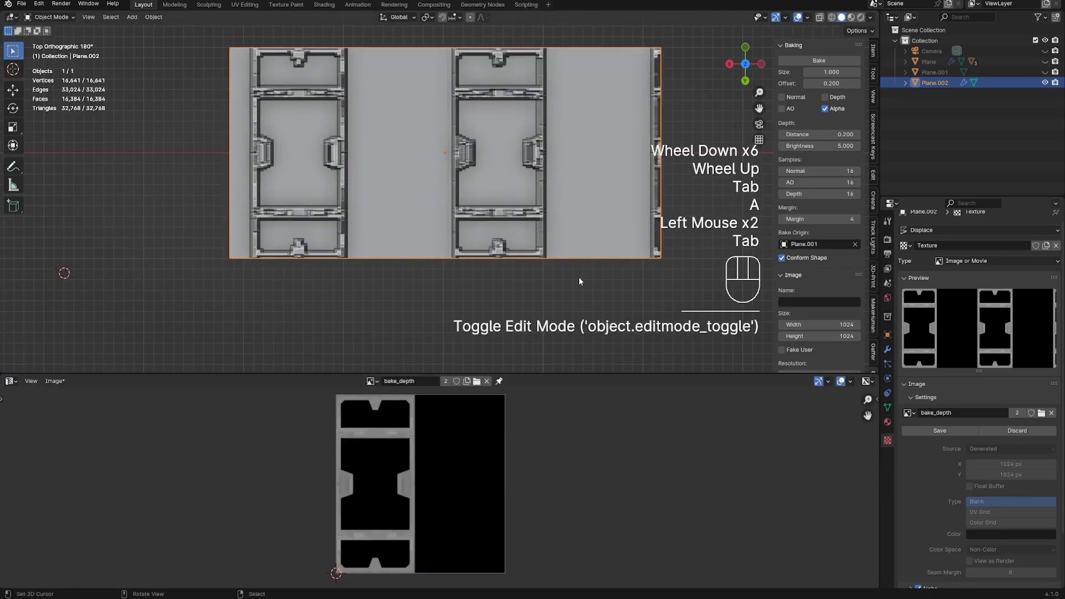
# Step: Set the Displace modifier's texture coordinates to UV and check the displaced relief against the depth image
pyautogui.click(887, 351)
pyautogui.click(979, 396)
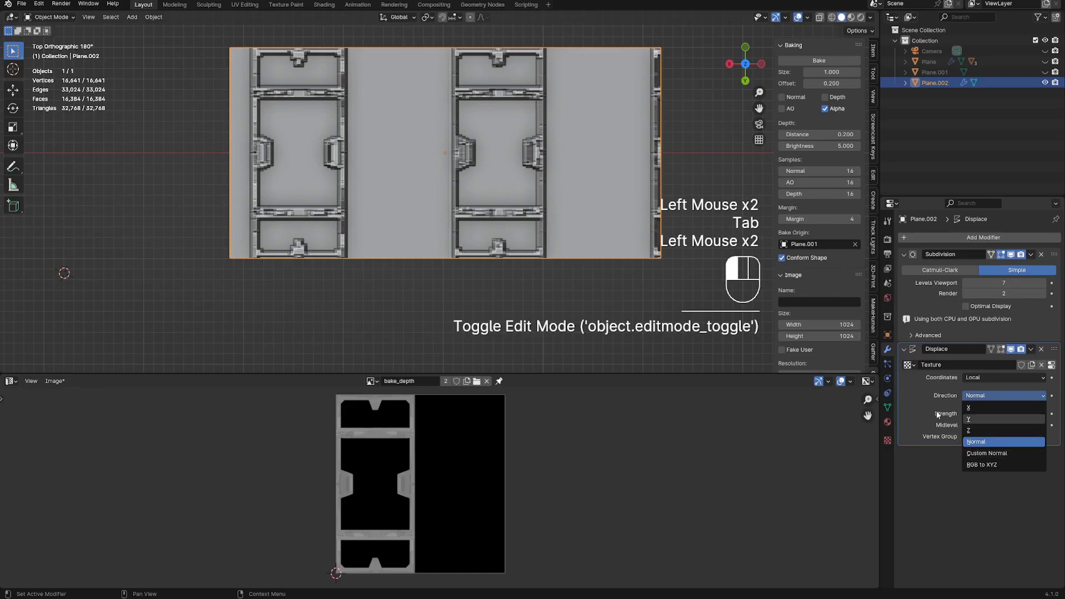
pyautogui.click(979, 377)
pyautogui.click(970, 426)
pyautogui.moveTo(479, 268); pyautogui.dragTo(507, 221, button='middle')
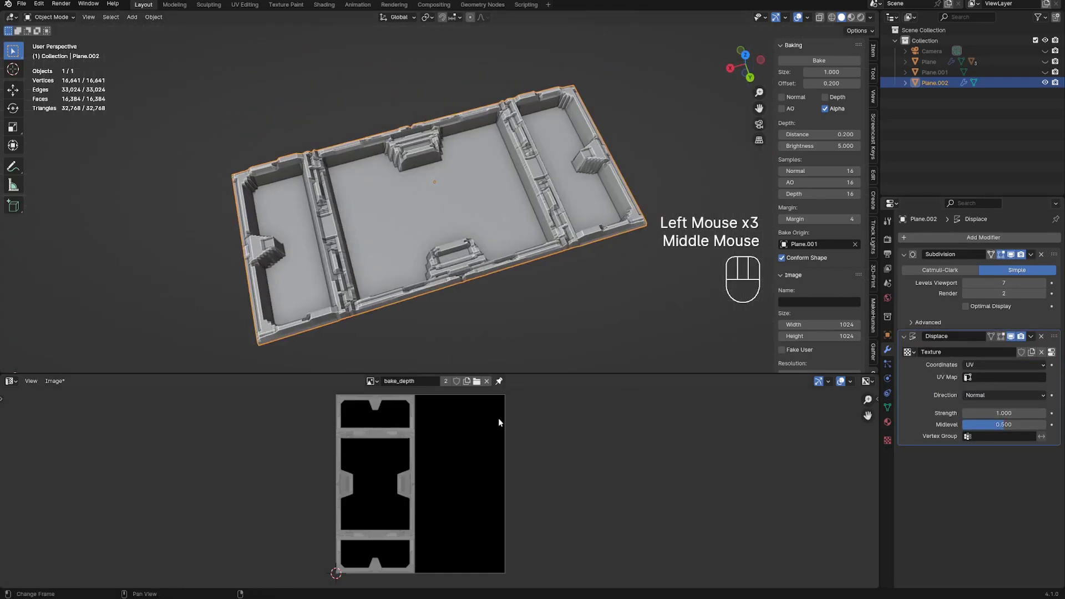
pyautogui.scroll(1, 506, 469)
pyautogui.moveTo(507, 468)
pyautogui.mouseDown(button='middle')
pyautogui.moveTo(522, 459)
pyautogui.moveTo(506, 460)
pyautogui.mouseUp(button='middle')
pyautogui.scroll(-1, 506, 461)
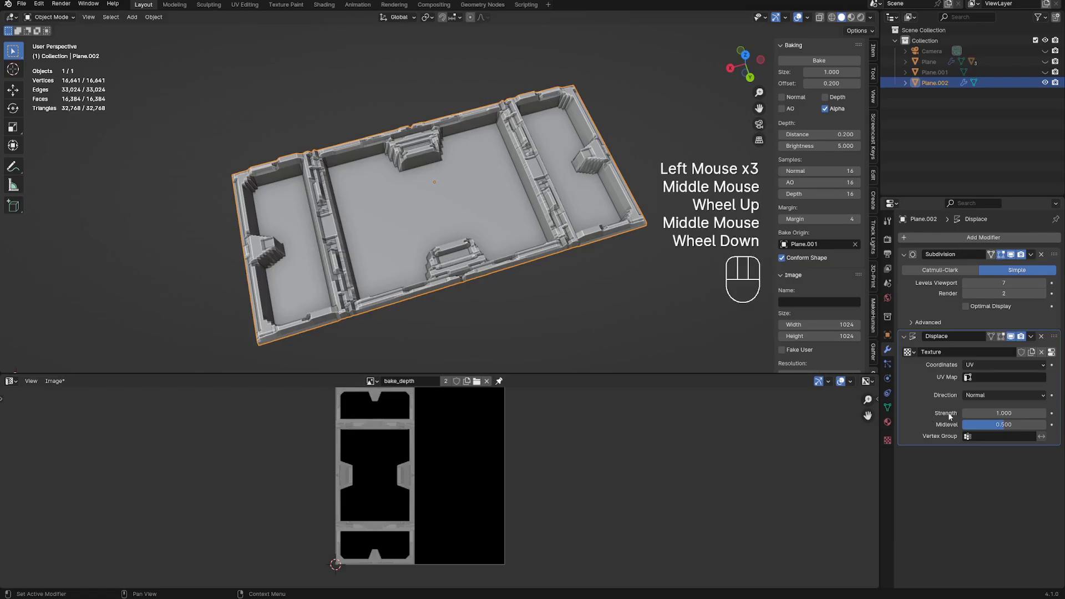
# Step: Set the Displace modifier's midlevel to 0.1 and its strength to 0.2
pyautogui.click(1003, 425)
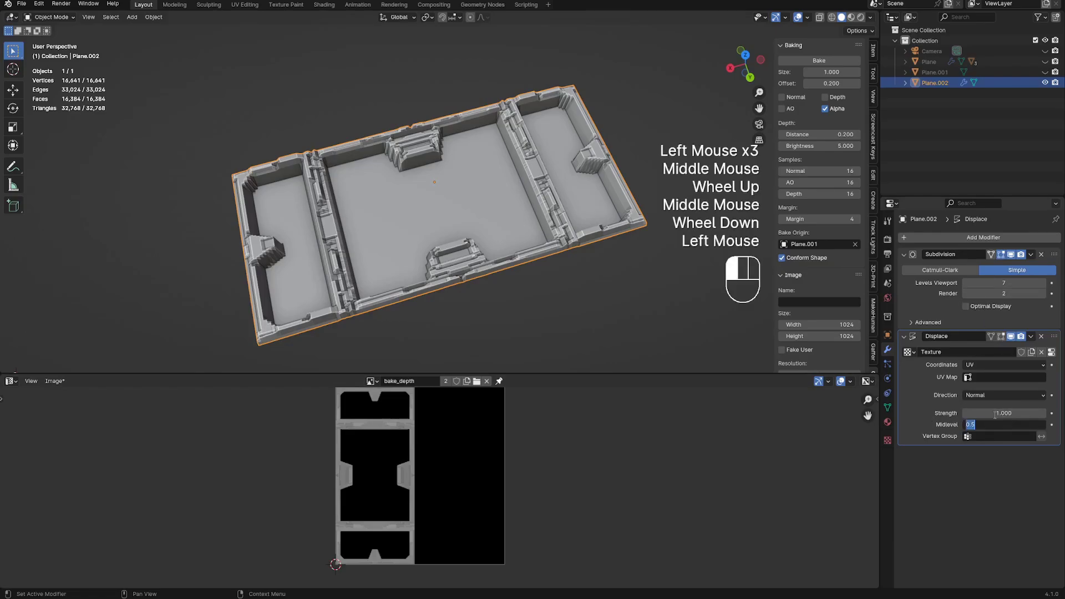
pyautogui.write('.1')
pyautogui.press('Return')
pyautogui.moveTo(1004, 415); pyautogui.dragTo(981, 415)
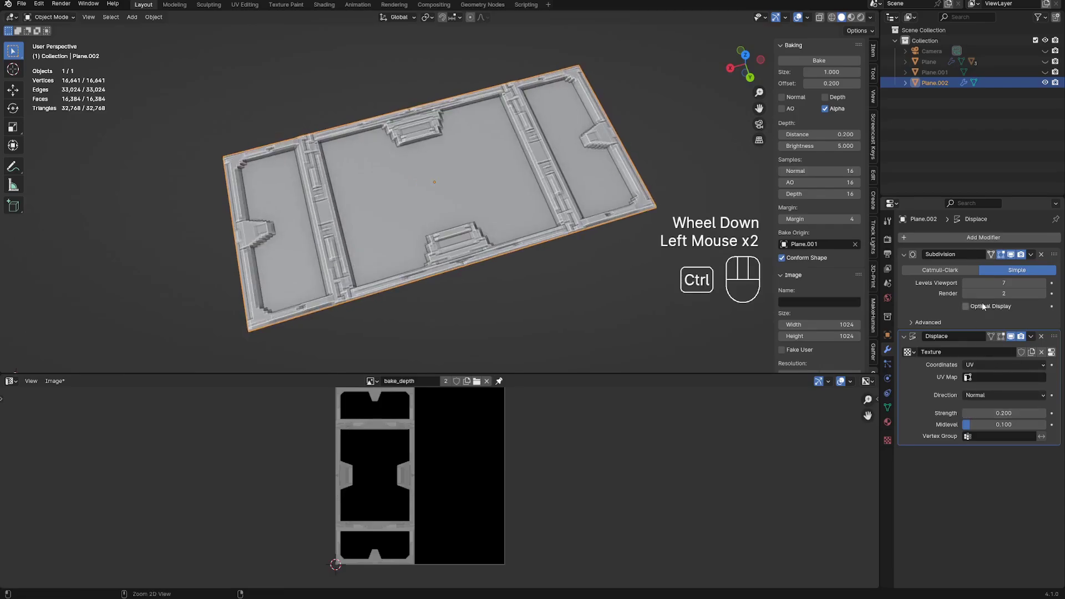
# Step: Raise the Subdivision viewport level to 9 and set the Displace strength to 0.1
pyautogui.keyDown('ctrl'); pyautogui.scroll(1, 984, 283); pyautogui.keyUp('ctrl')
pyautogui.keyDown('ctrl'); pyautogui.scroll(1, 984, 283); pyautogui.keyUp('ctrl')
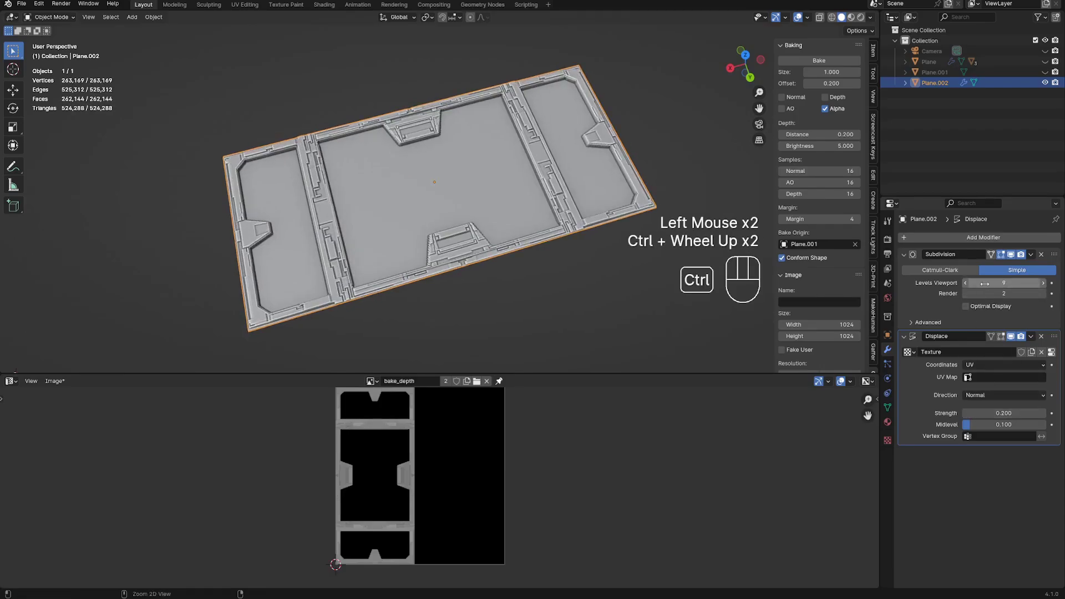
pyautogui.click(985, 284)
pyautogui.click(1004, 414)
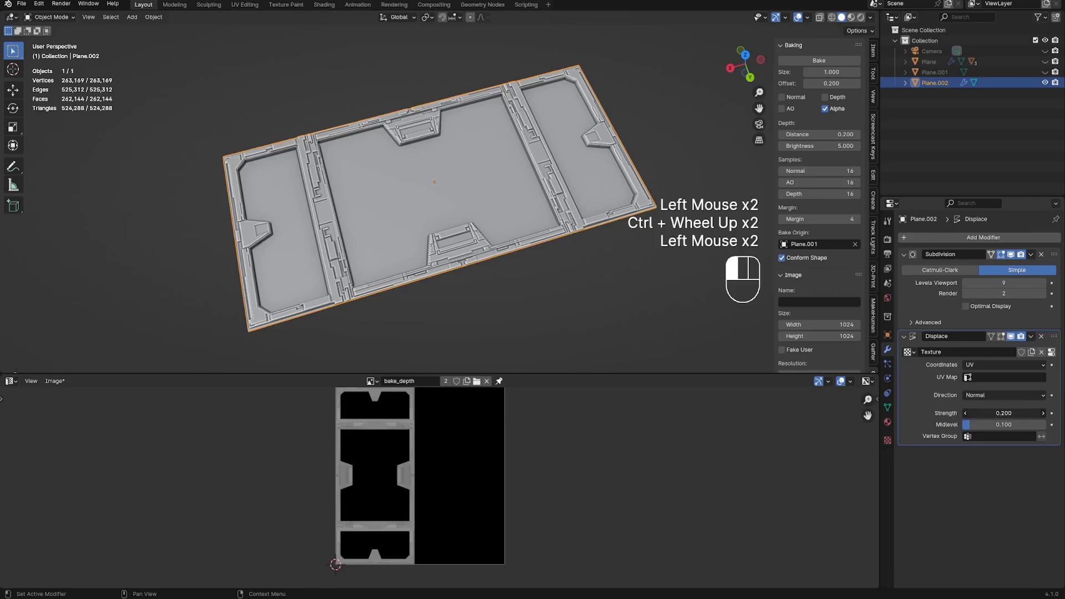
pyautogui.write('.1')
pyautogui.press('Return')
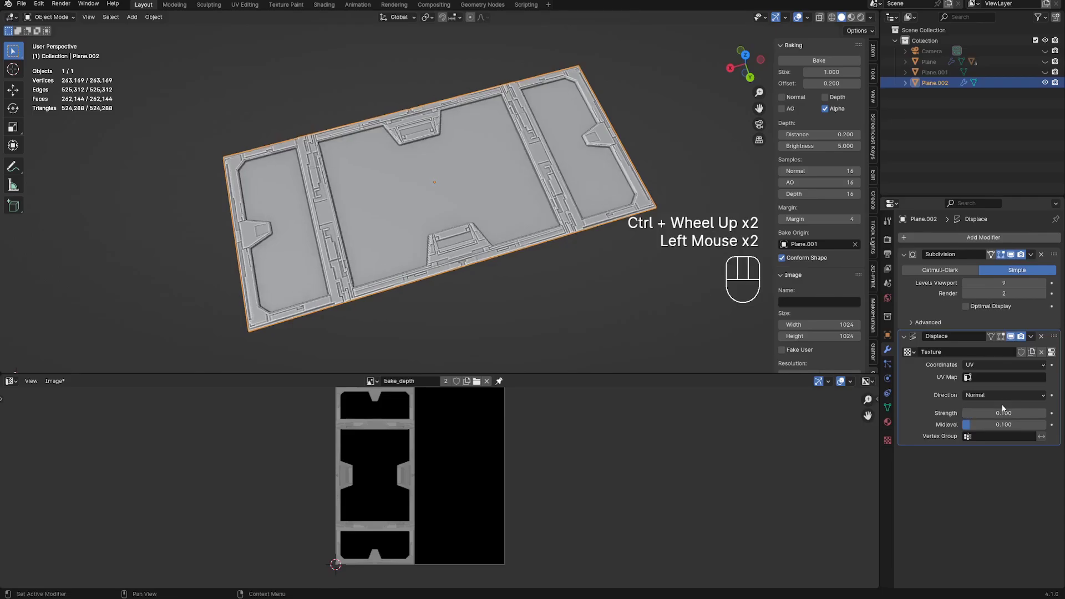
# Step: Switch the viewport to Rendered shading, hide the overlays, and examine the cut-out frame from several angles
pyautogui.press('z')
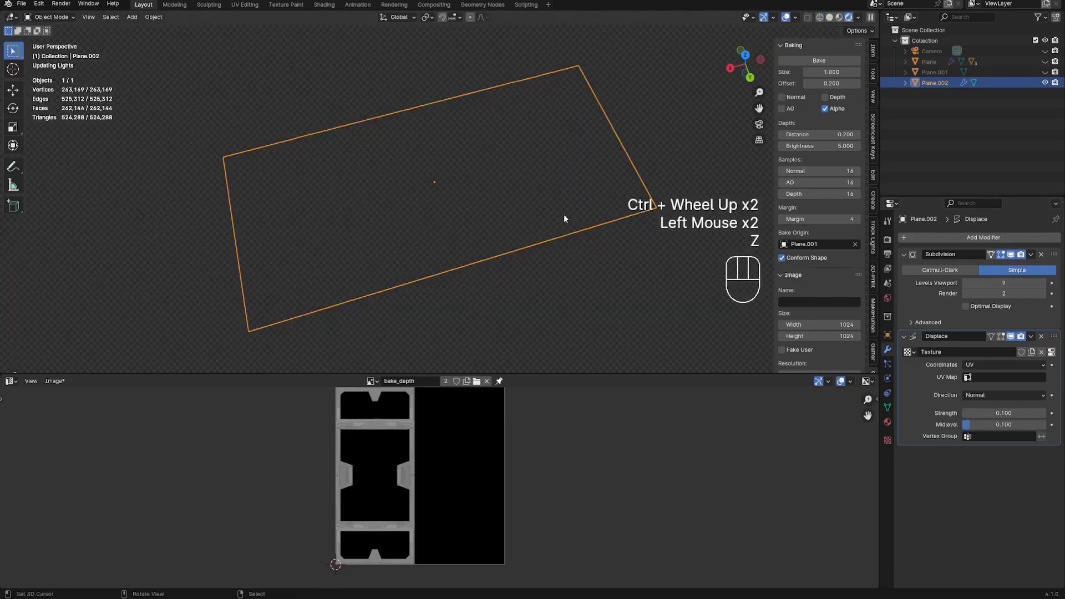
pyautogui.hotkey('shift', 'alt', 'z')
pyautogui.moveTo(601, 282); pyautogui.dragTo(563, 262, button='middle')
pyautogui.moveTo(563, 262)
pyautogui.keyDown('shift'); pyautogui.mouseDown(button='middle')
pyautogui.moveTo(584, 275)
pyautogui.moveTo(532, 245)
pyautogui.moveTo(587, 235)
pyautogui.moveTo(557, 261)
pyautogui.moveTo(564, 249)
pyautogui.mouseUp(button='middle'); pyautogui.keyUp('shift')
pyautogui.scroll(-1, 558, 261)
pyautogui.moveTo(563, 249)
pyautogui.mouseDown(button='middle')
pyautogui.moveTo(570, 242)
pyautogui.moveTo(483, 232)
pyautogui.moveTo(549, 244)
pyautogui.mouseUp(button='middle')
pyautogui.scroll(-1, 483, 232)
pyautogui.scroll(2, 549, 244)
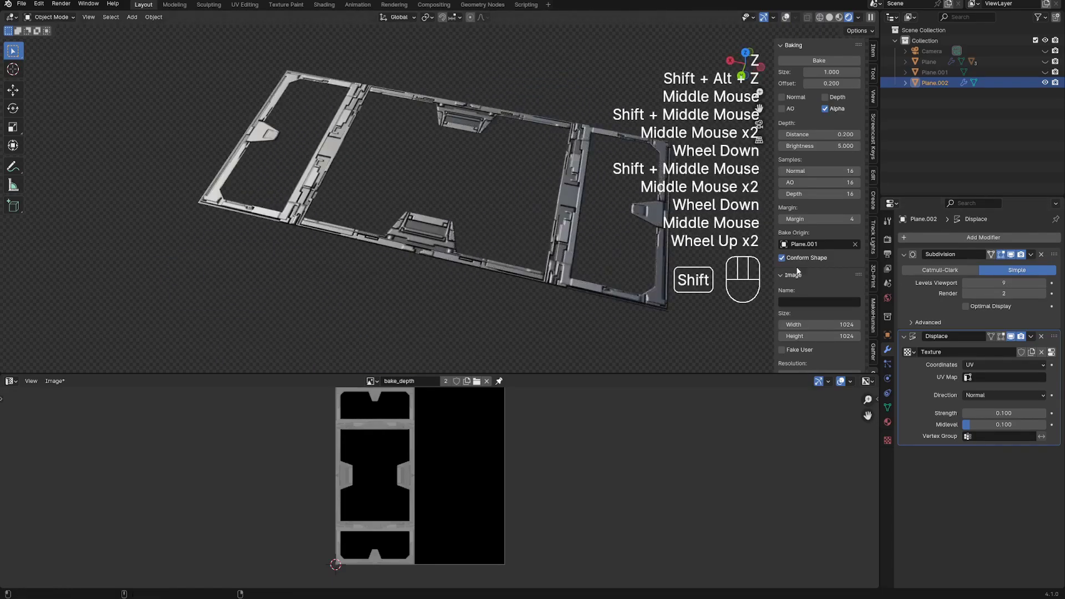
# Step: Disable the Displace and Subdivision modifiers for final renders while keeping them active in the viewport
pyautogui.click(1022, 337)
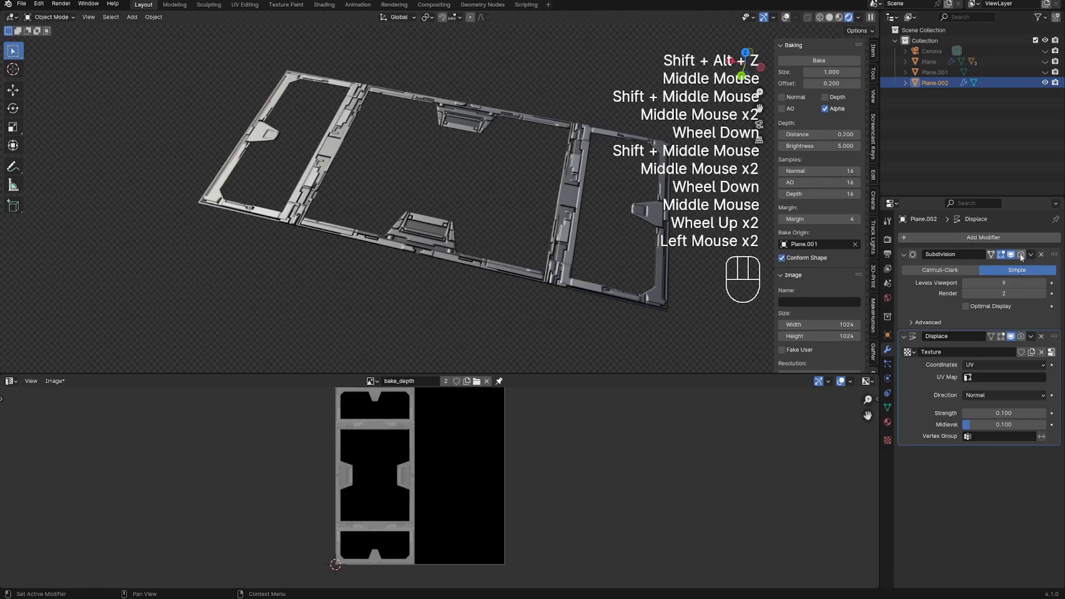
pyautogui.moveTo(361, 236); pyautogui.dragTo(449, 285, button='middle')
pyautogui.scroll(-2, 521, 245)
pyautogui.moveTo(513, 292); pyautogui.dragTo(575, 261, button='middle')
pyautogui.scroll(1, 491, 252)
# Step: Show the overlays again, check the base mesh in Edit Mode, and maximize the 3D viewport on the displaced frame
pyautogui.press('Tab')
pyautogui.hotkey('shift', 'alt', 'z')
pyautogui.press('Tab')
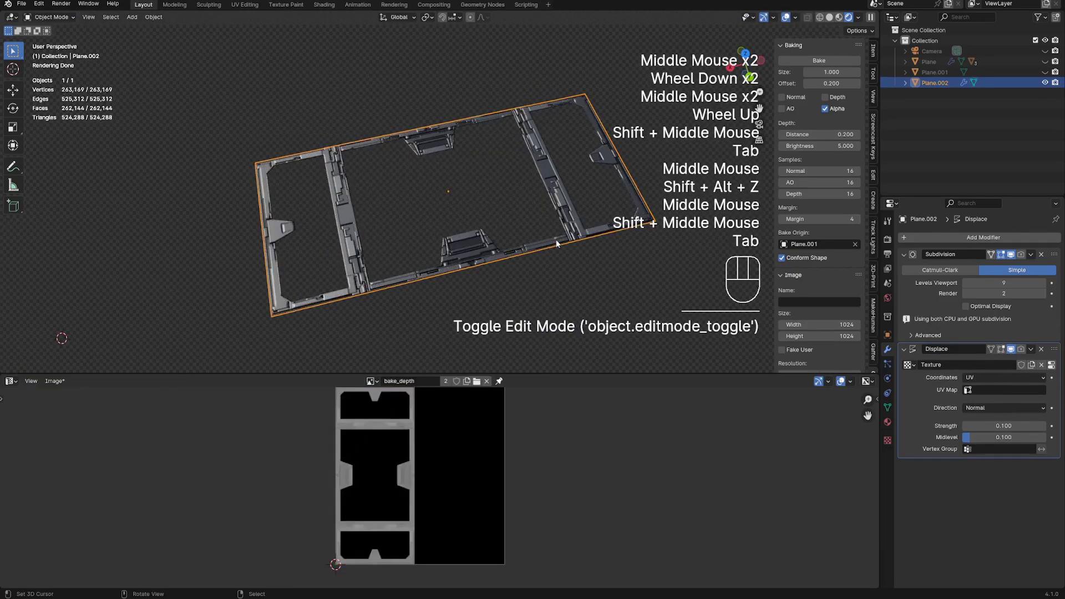
pyautogui.hotkey('ctrl', 'space')
pyautogui.moveTo(556, 243); pyautogui.dragTo(698, 328, button='middle')
pyautogui.scroll(1, 654, 239)
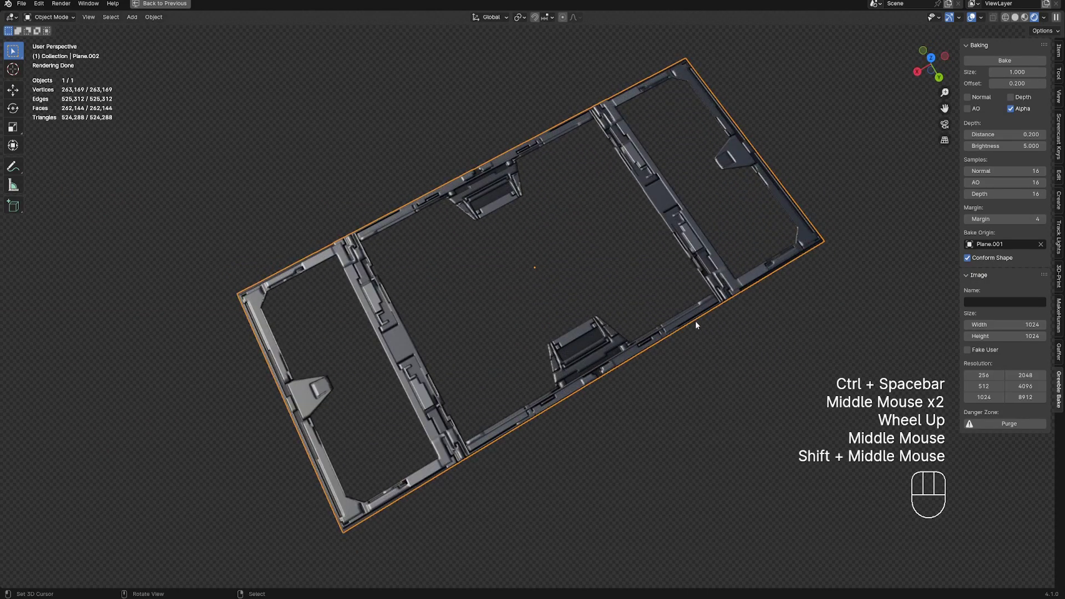